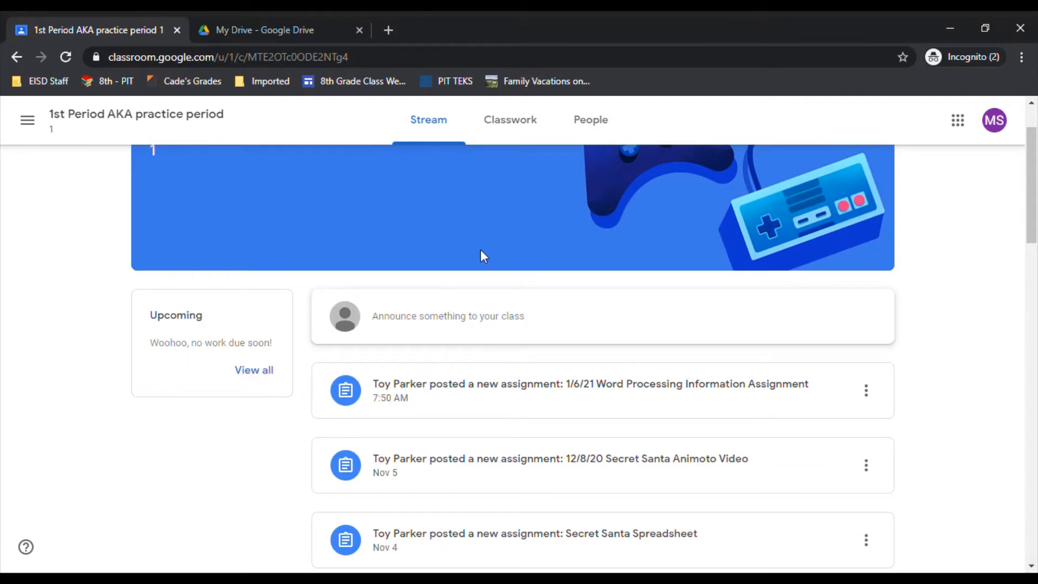
Open the 1/6/21 Word Processing Information Assignment from the Google Assignments topic of the class's classwork.
{"action": "scroll", "coordinate": [440, 285], "scroll_direction": "up", "scroll_amount": 2}
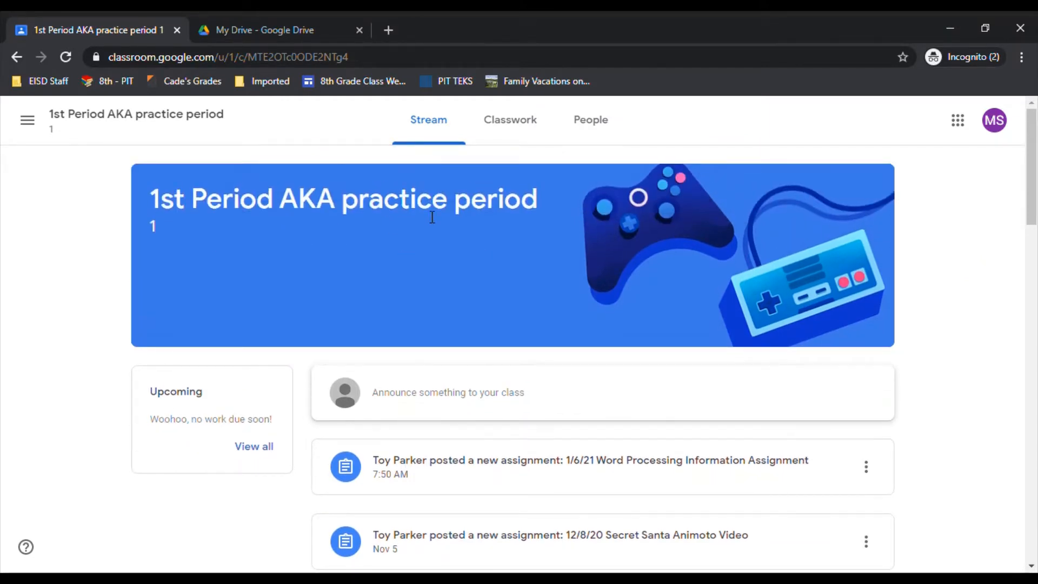
{"action": "scroll", "coordinate": [427, 213], "scroll_direction": "down", "scroll_amount": 2}
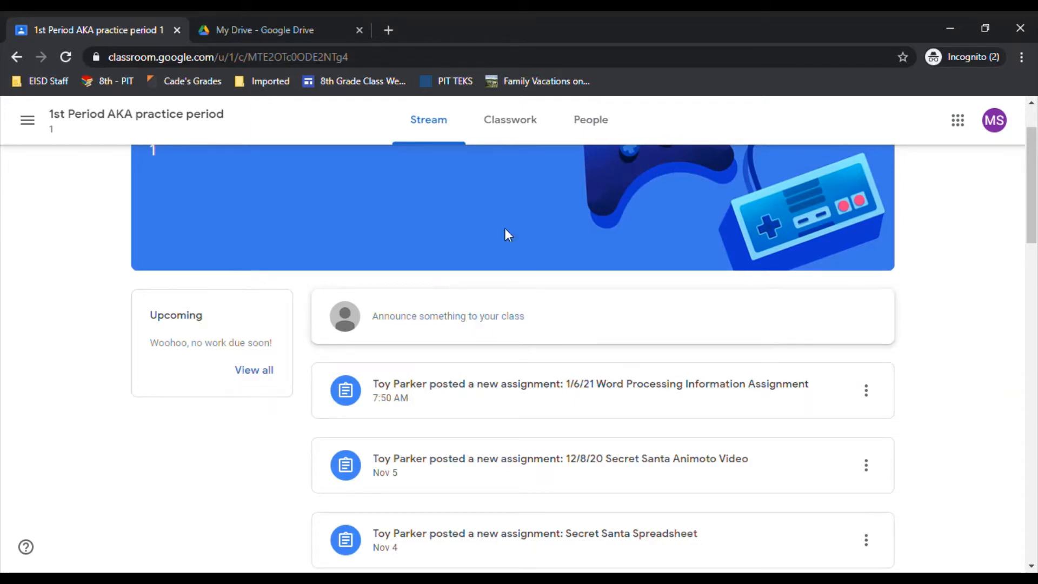
{"action": "left_click", "coordinate": [514, 128]}
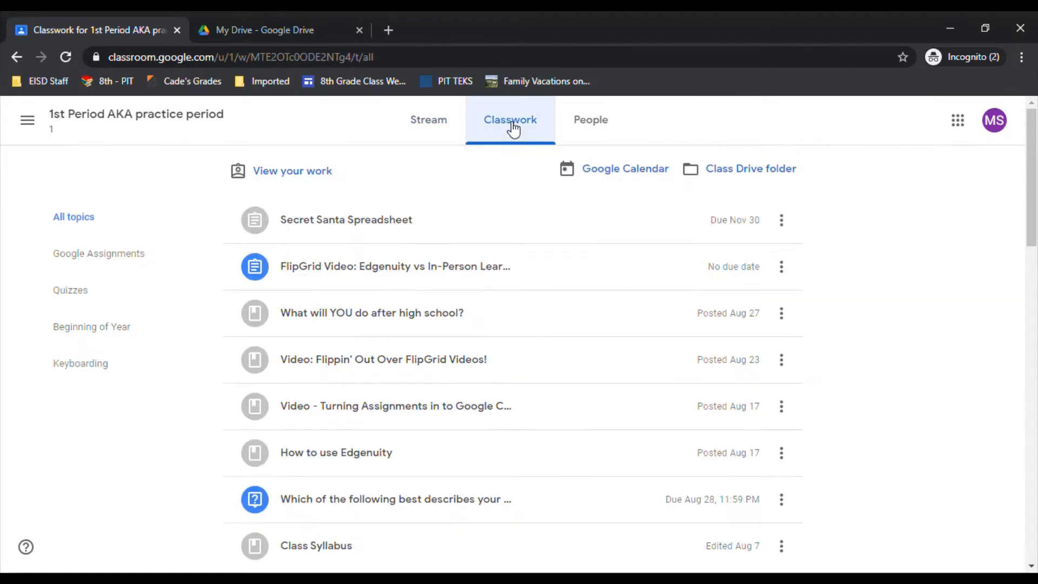
{"action": "left_click", "coordinate": [86, 258]}
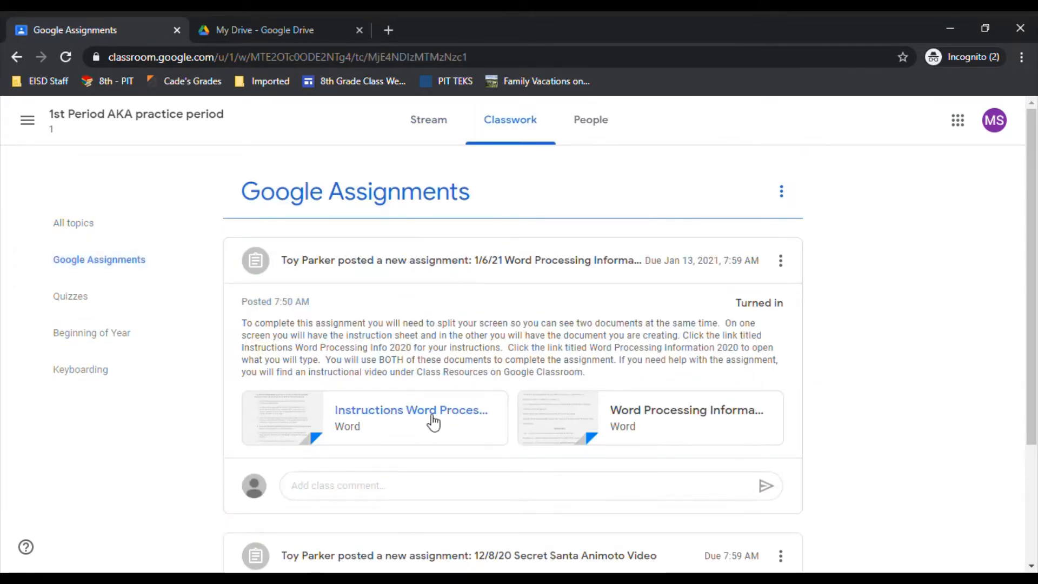
{"action": "left_click", "coordinate": [427, 268]}
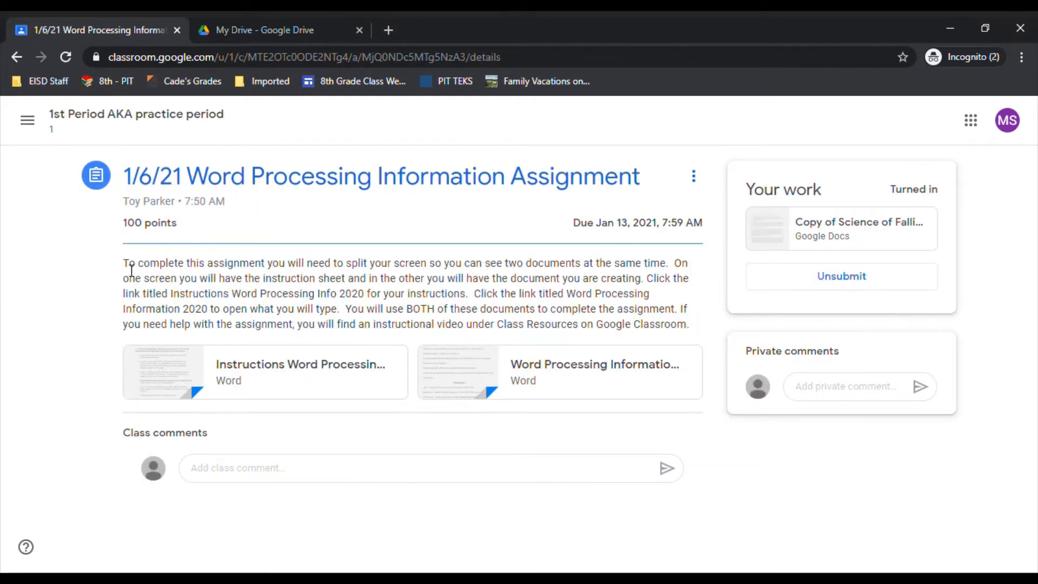
Read through the assignment description, highlighting its text up to the last line.
{"action": "left_click_drag", "start_coordinate": [132, 270], "coordinate": [696, 282]}
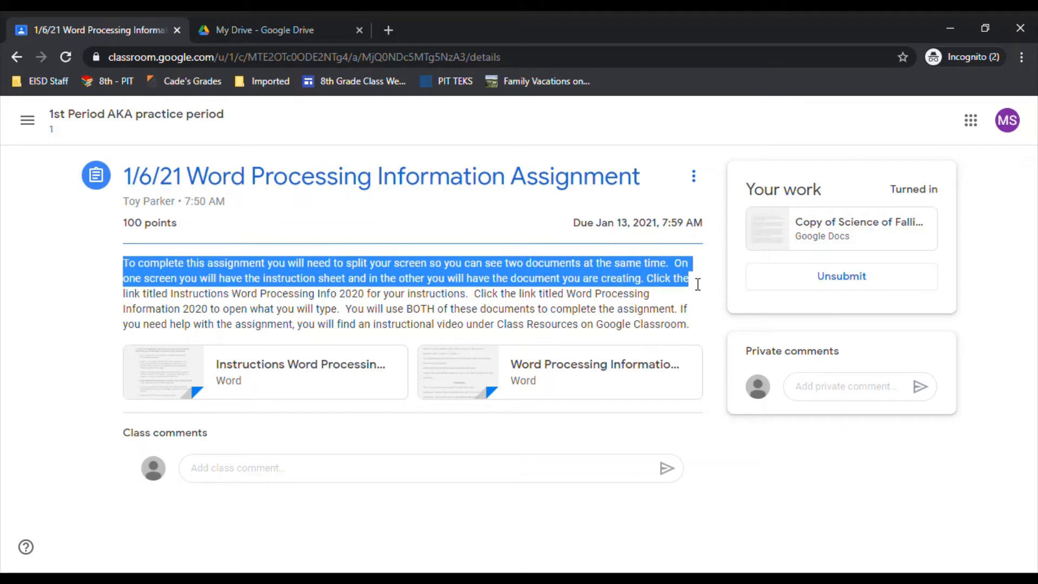
{"action": "left_click_drag", "start_coordinate": [698, 287], "coordinate": [688, 294]}
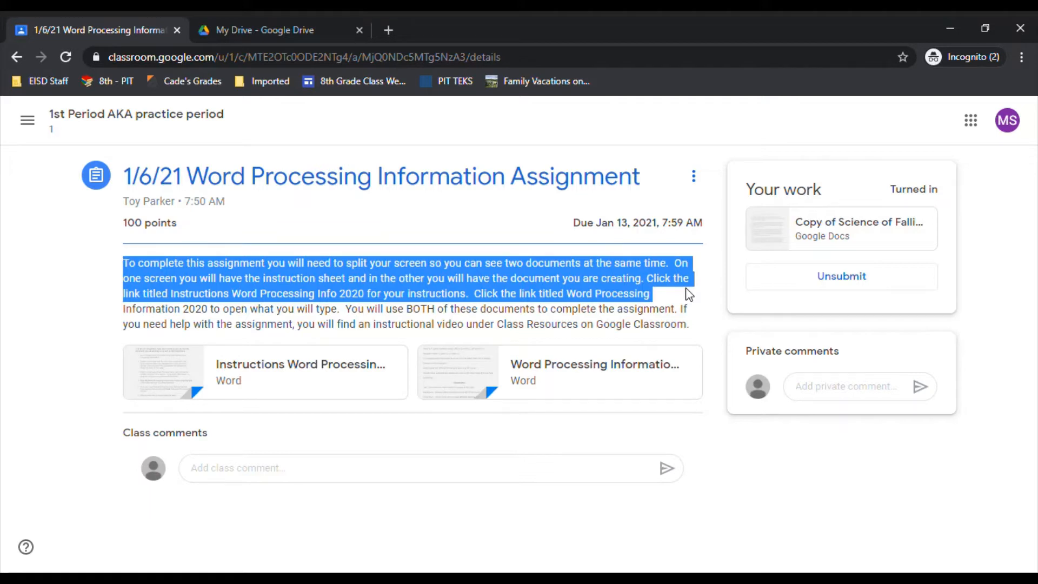
{"action": "left_click_drag", "start_coordinate": [688, 295], "coordinate": [693, 312]}
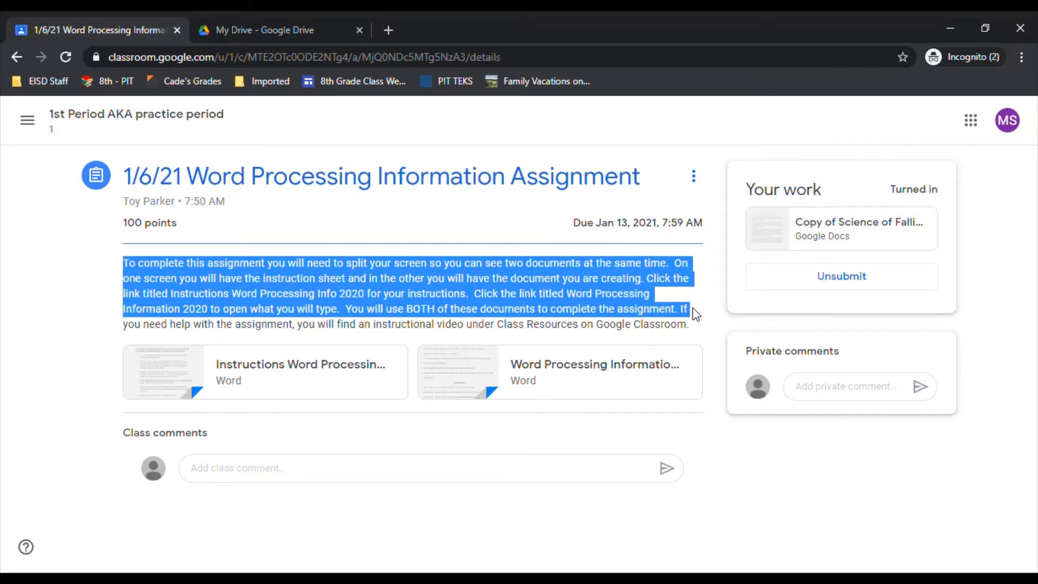
{"action": "left_click_drag", "start_coordinate": [692, 307], "coordinate": [694, 322]}
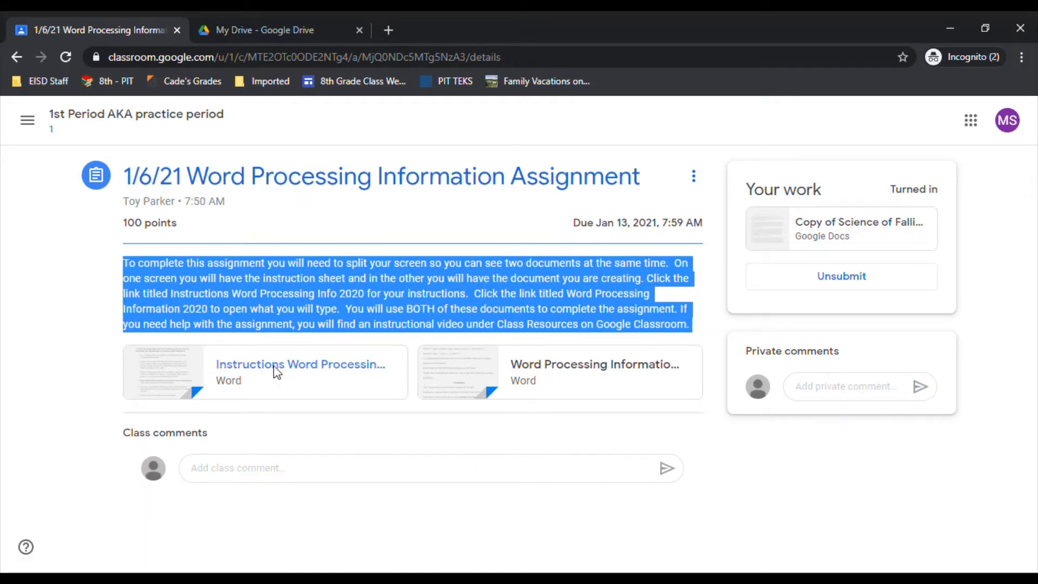
Open the attached Instructions Word Processing Info 2020 file in Google Docs, closing its preview and the Office Editing welcome message.
{"action": "left_click", "coordinate": [317, 385]}
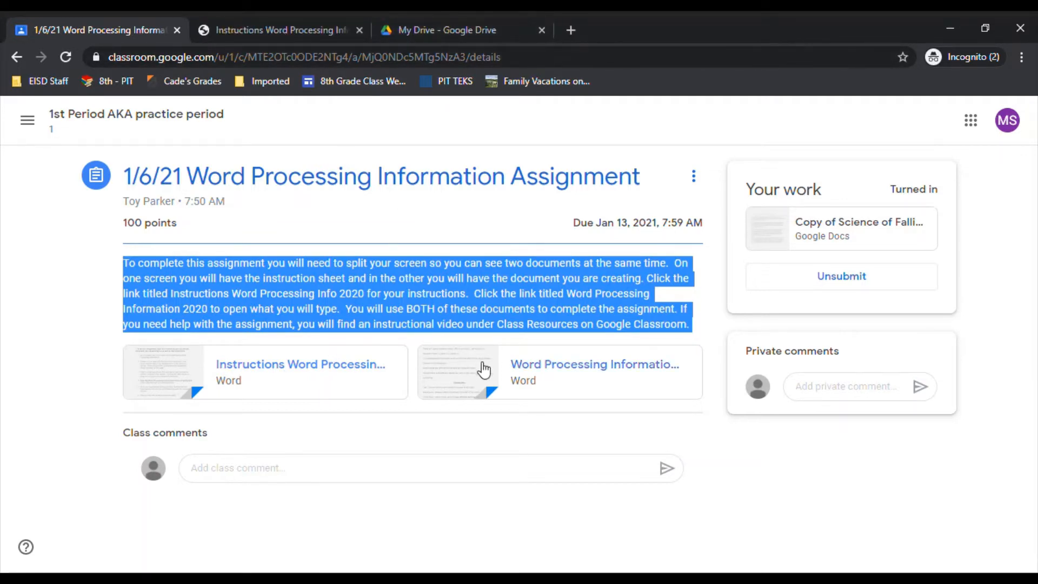
{"action": "left_click", "coordinate": [225, 29]}
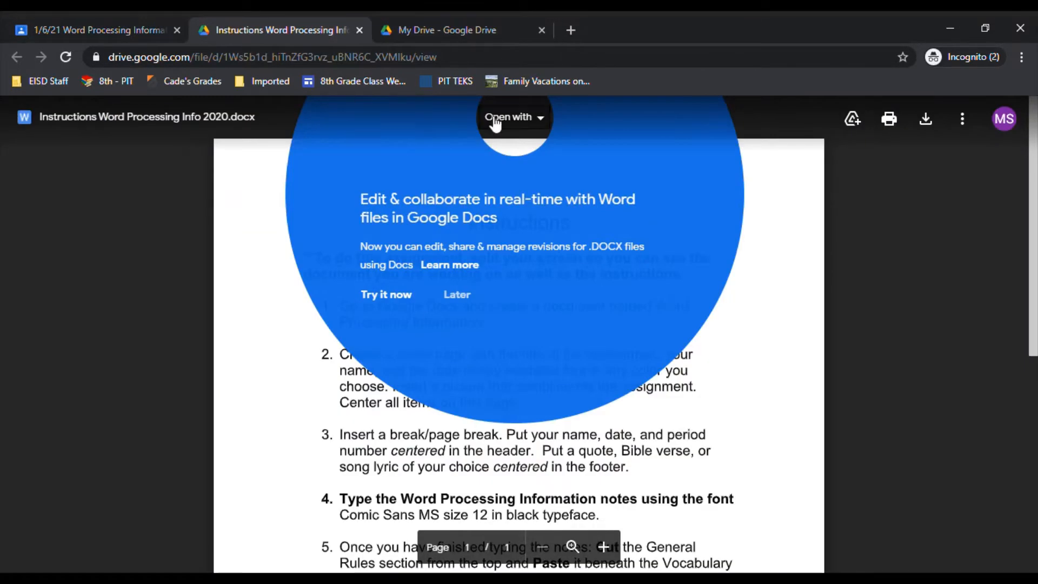
{"action": "left_click", "coordinate": [520, 120]}
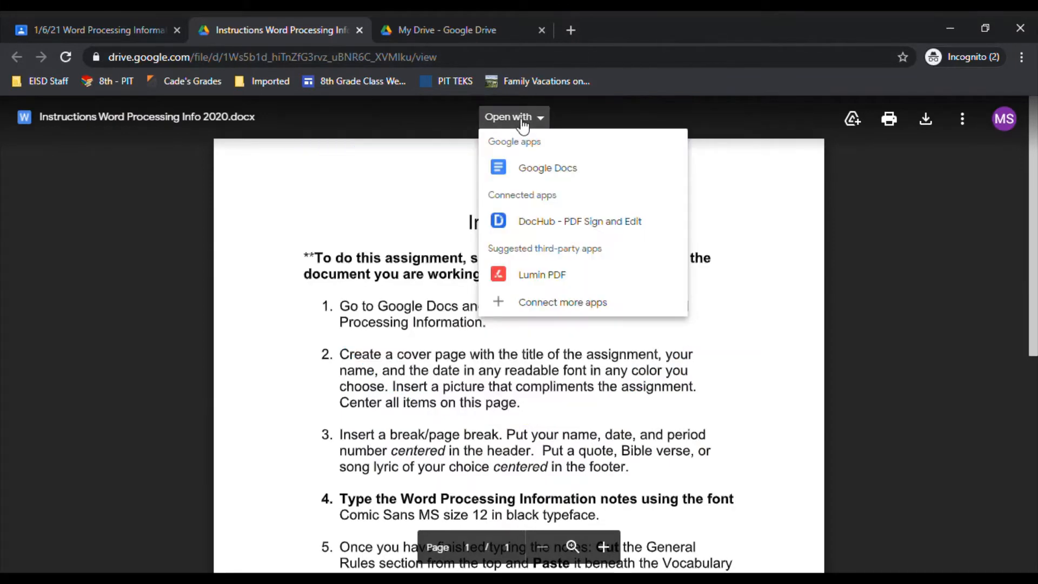
{"action": "left_click", "coordinate": [537, 173]}
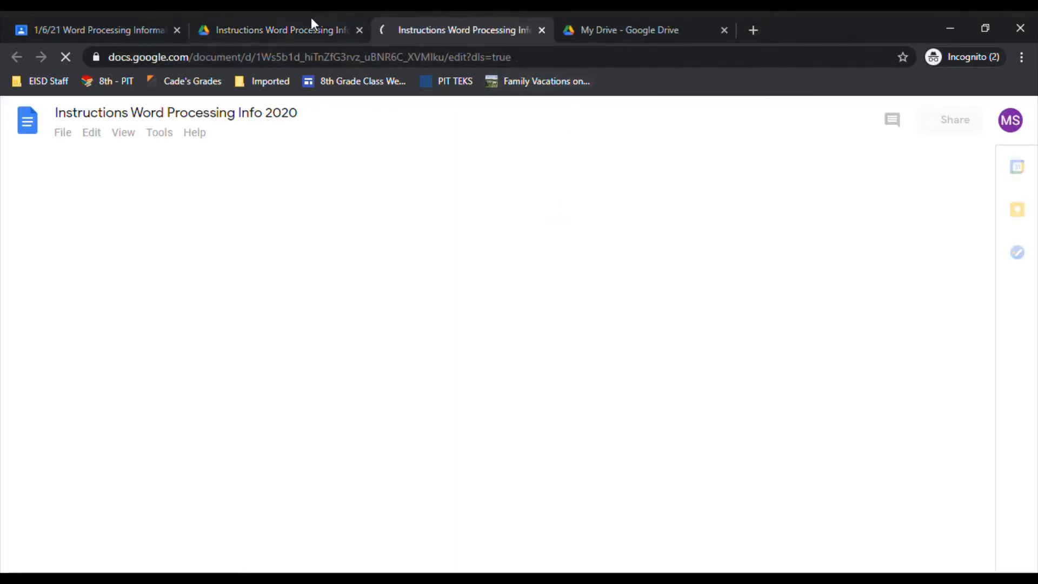
{"action": "left_click", "coordinate": [261, 19]}
{"action": "left_click", "coordinate": [359, 30]}
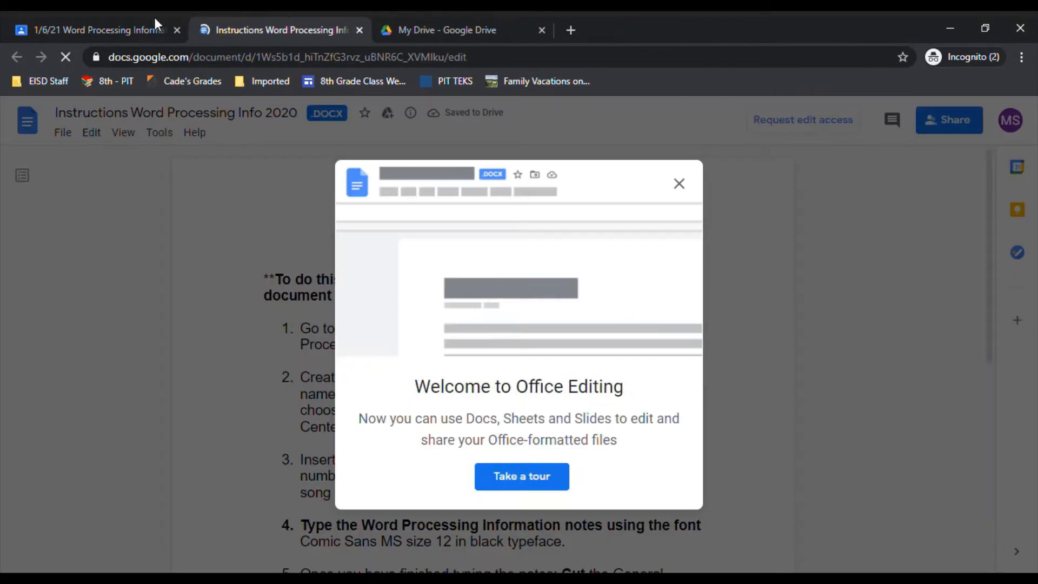
{"action": "left_click", "coordinate": [679, 184]}
Open the assignment's Word Processing Information 2020 attachment and move the instructions document's browser tab directly after the assignment's tab.
{"action": "left_click", "coordinate": [87, 30]}
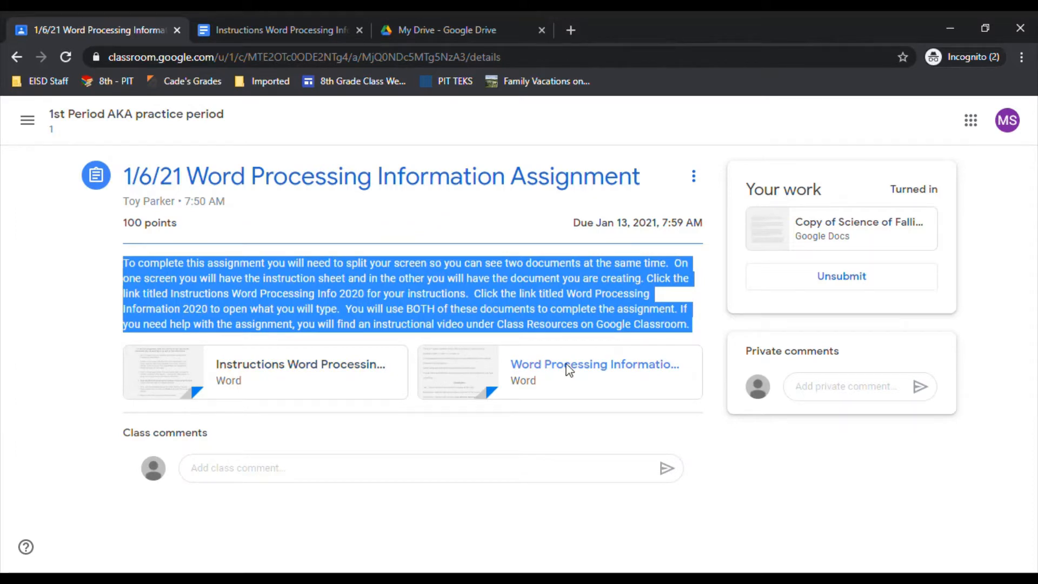
{"action": "left_click", "coordinate": [606, 378]}
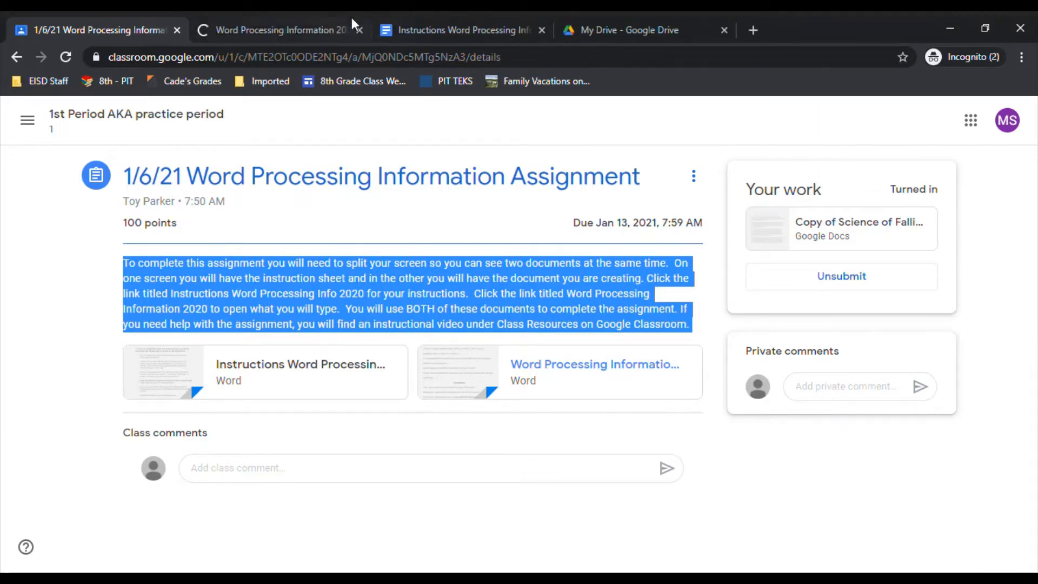
{"action": "left_click", "coordinate": [286, 30]}
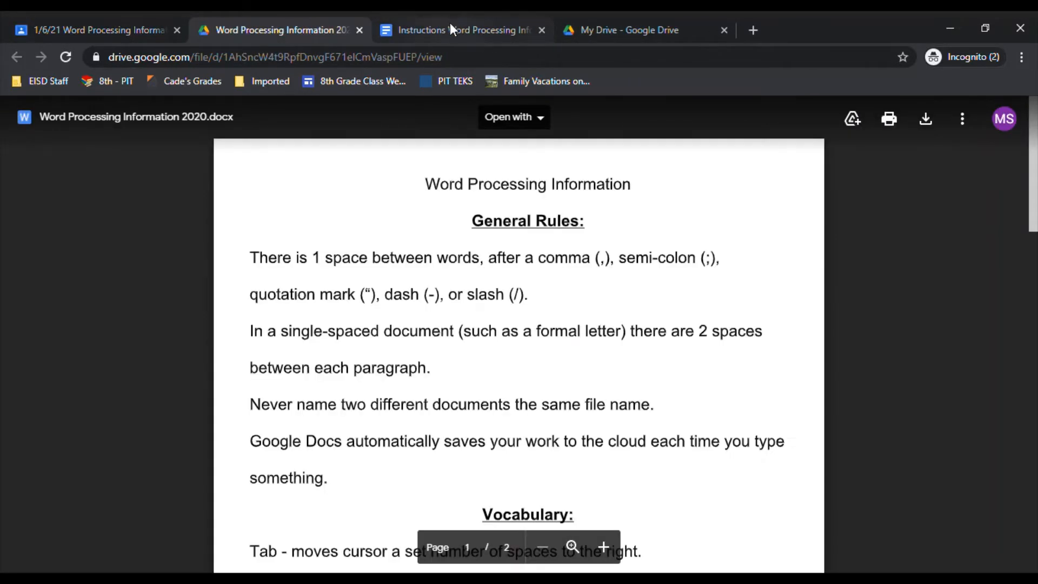
{"action": "left_click_drag", "start_coordinate": [450, 25], "coordinate": [284, 23]}
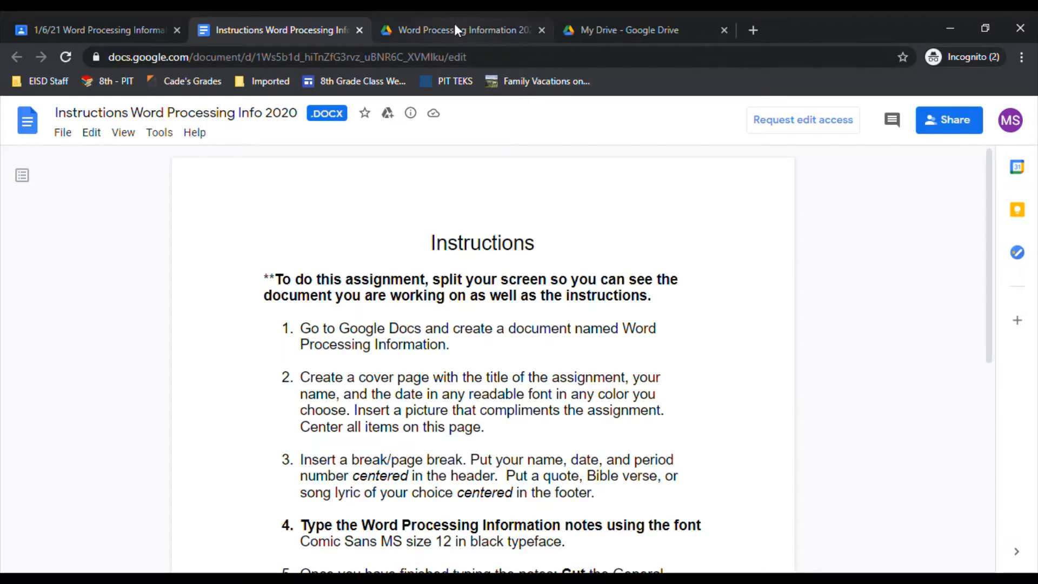
Switch to Google Drive and create a folder named Docs inside the Principles of Information Technology folder.
{"action": "left_click", "coordinate": [600, 28]}
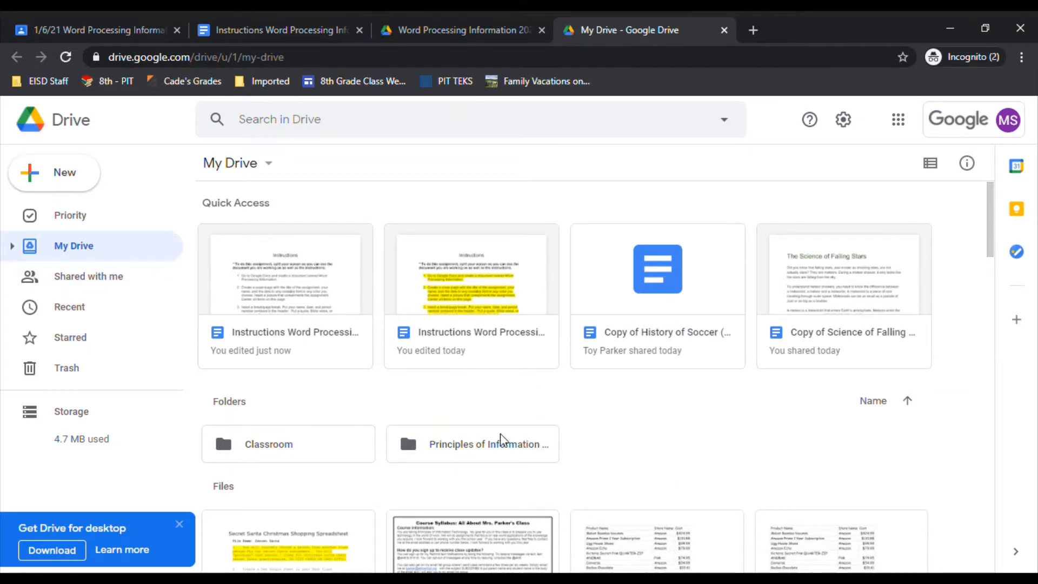
{"action": "left_click", "coordinate": [493, 446]}
{"action": "double_click", "coordinate": [493, 446]}
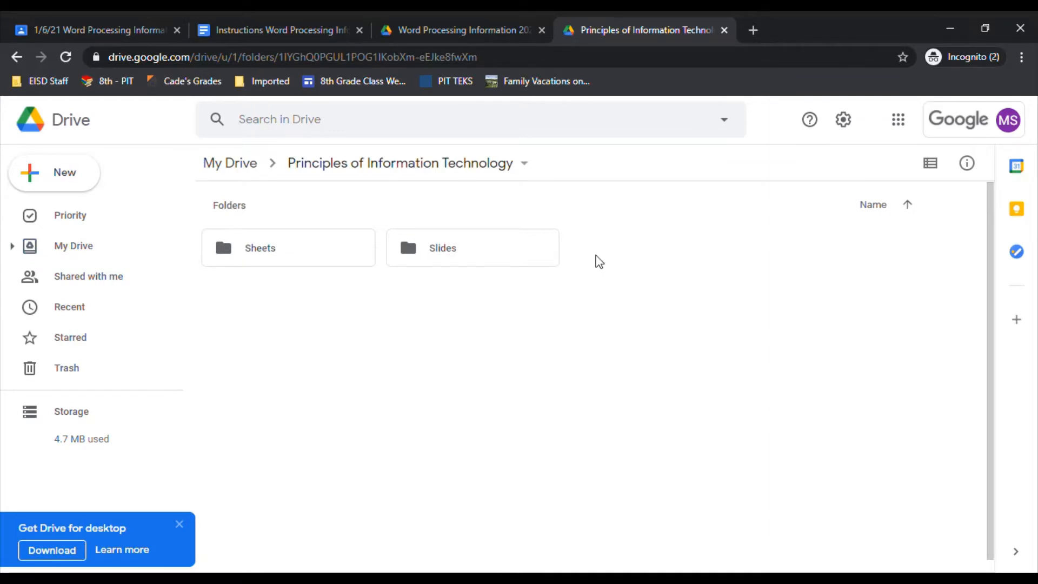
{"action": "left_click", "coordinate": [72, 181]}
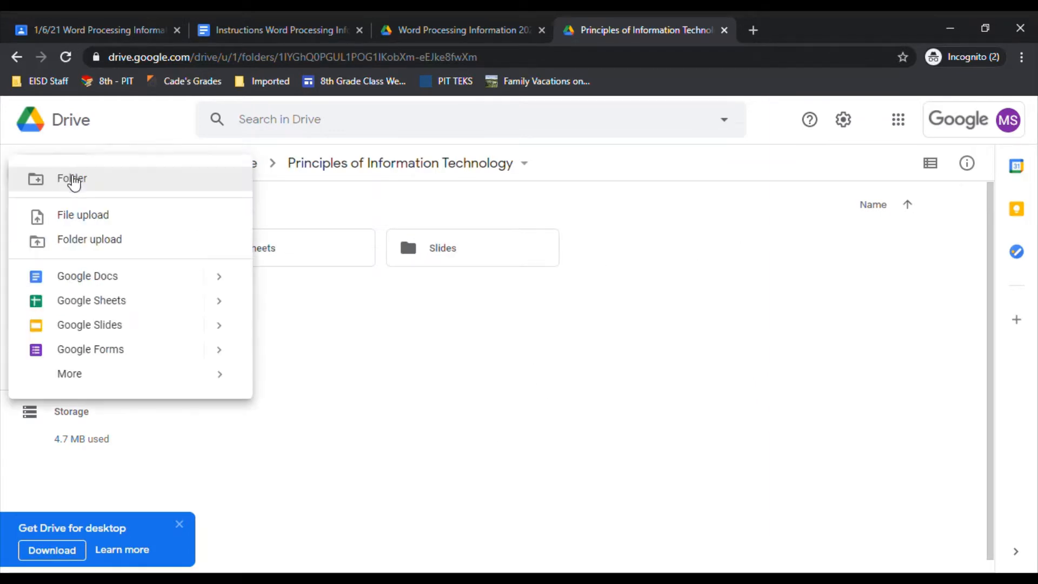
{"action": "left_click", "coordinate": [76, 181]}
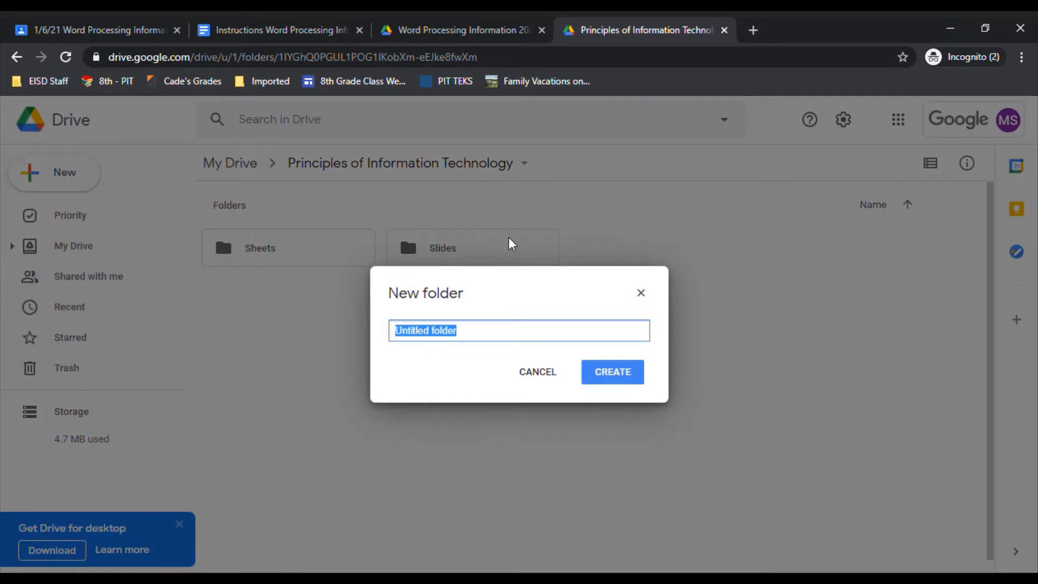
{"action": "type", "text": "Docs"}
{"action": "key", "text": "Return"}
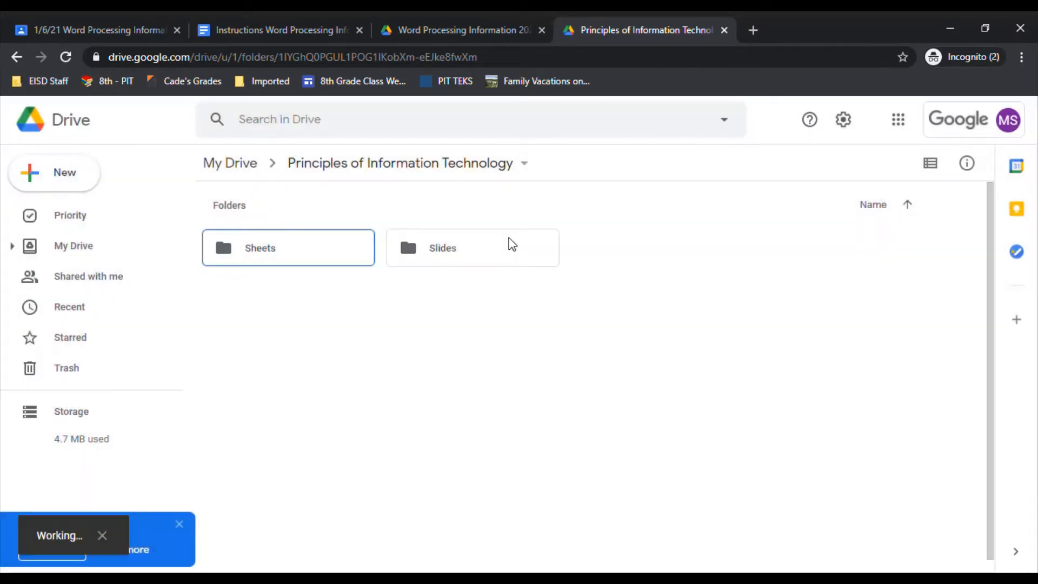
Create a blank Google Docs document inside the new Docs folder.
{"action": "double_click", "coordinate": [301, 249]}
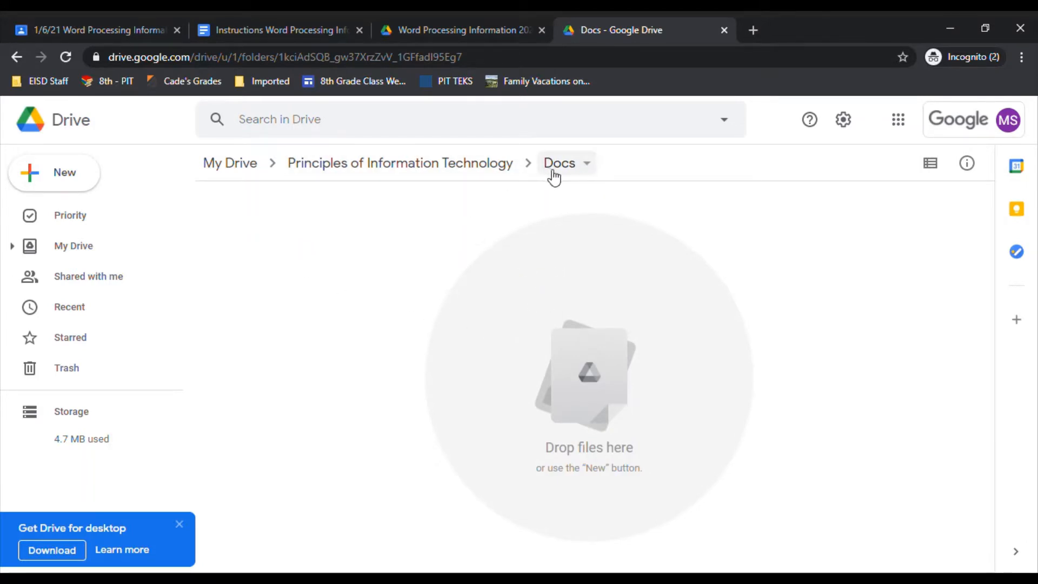
{"action": "left_click", "coordinate": [58, 184]}
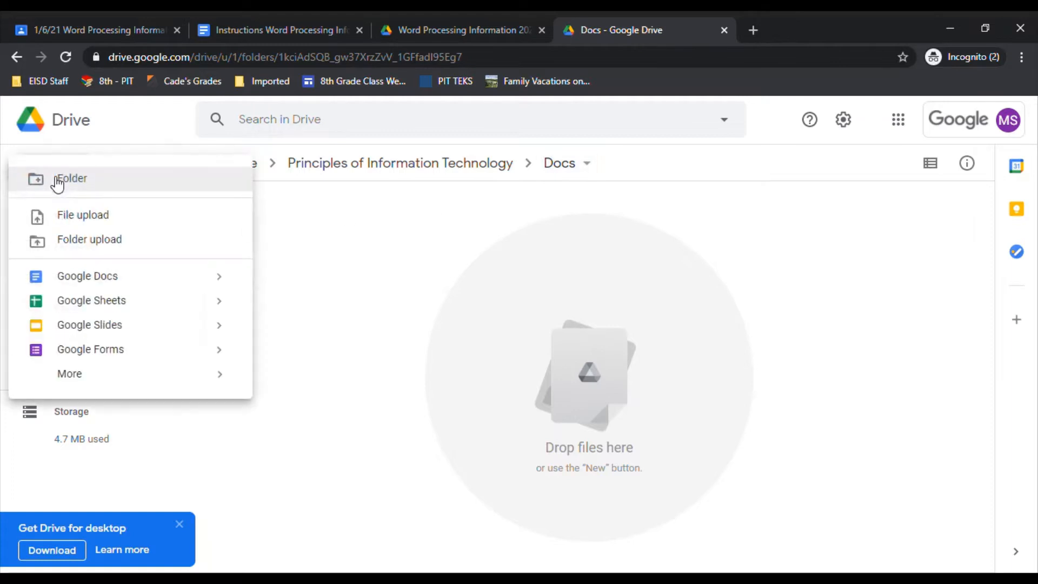
{"action": "left_click", "coordinate": [115, 280]}
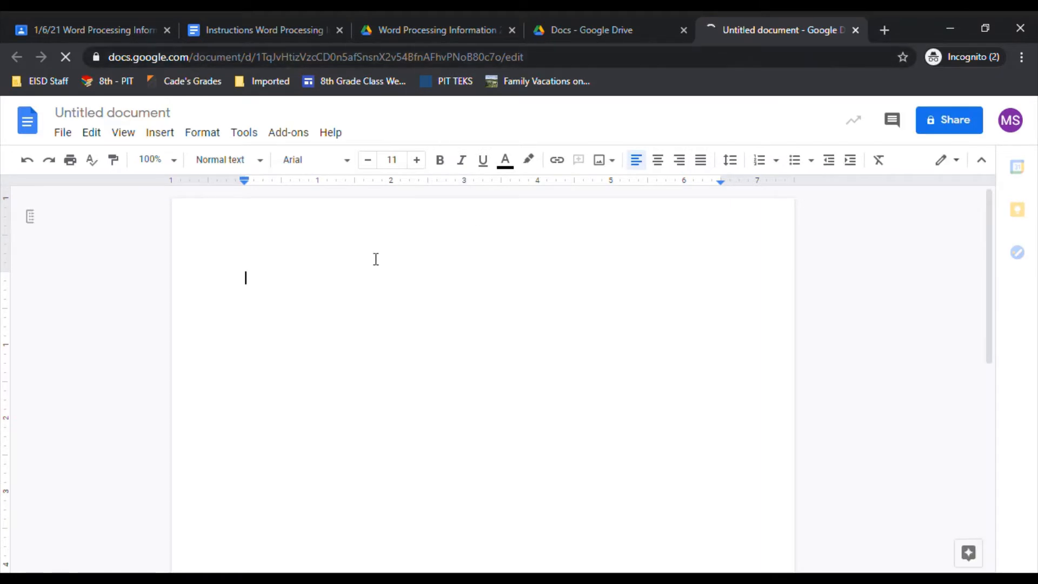
Rename the untitled document as Word Processing Information, copying the name from item 1 of the instructions and removing the trailing period.
{"action": "left_click", "coordinate": [250, 30]}
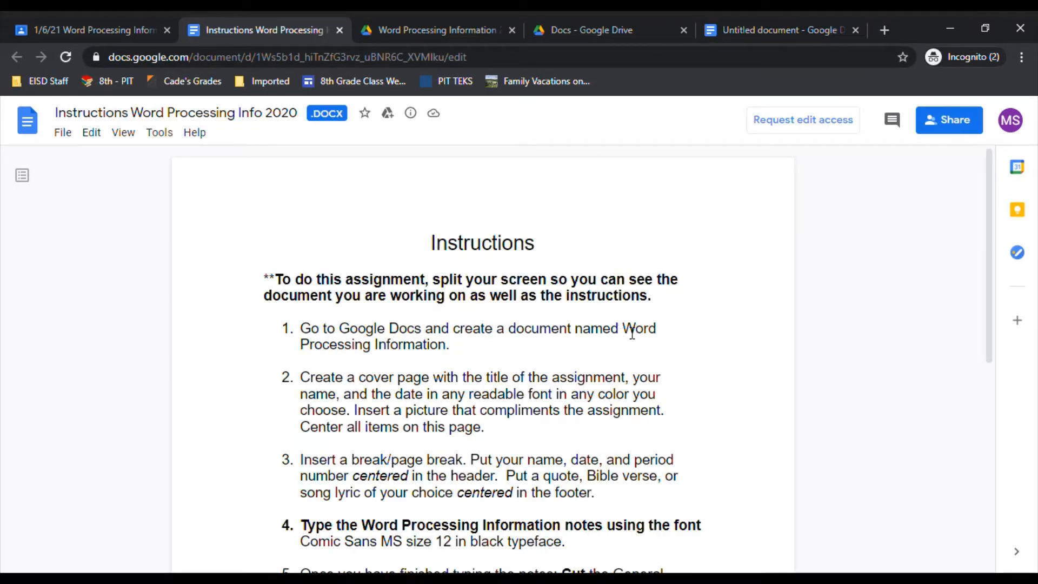
{"action": "left_click_drag", "start_coordinate": [629, 334], "coordinate": [640, 348]}
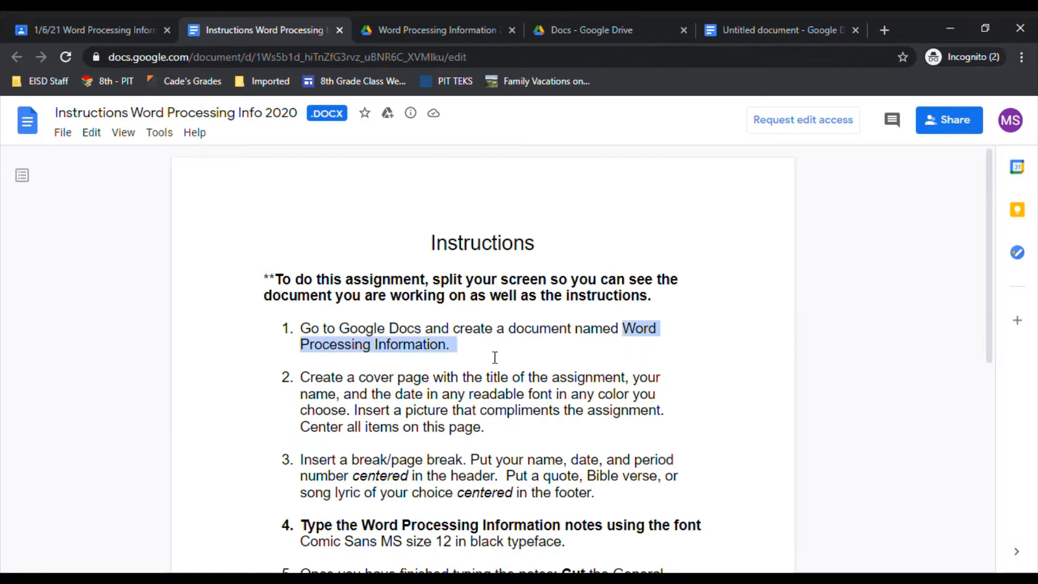
{"action": "right_click", "coordinate": [428, 354]}
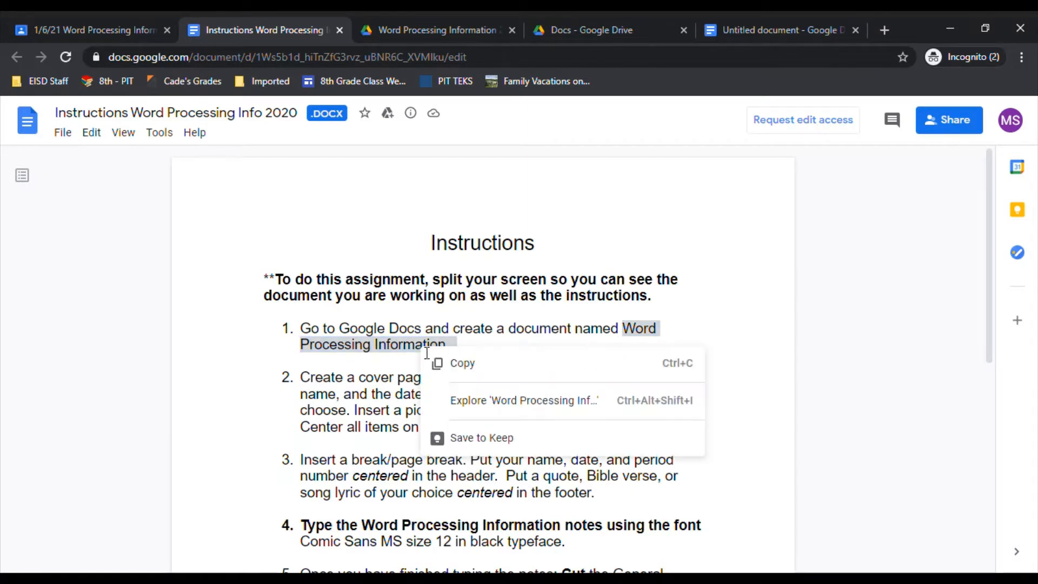
{"action": "left_click", "coordinate": [487, 371]}
{"action": "left_click", "coordinate": [766, 26]}
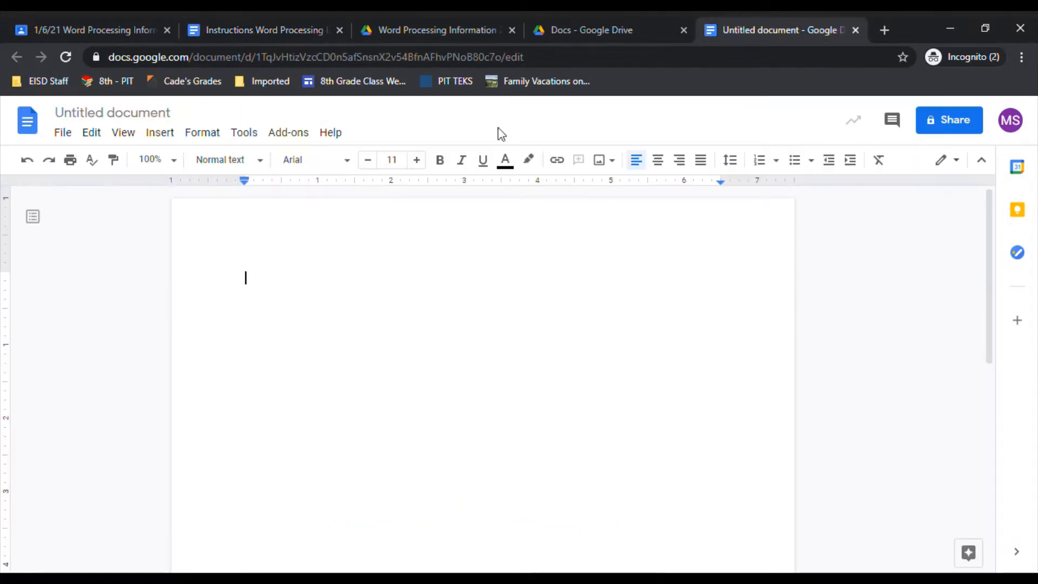
{"action": "left_click", "coordinate": [114, 112]}
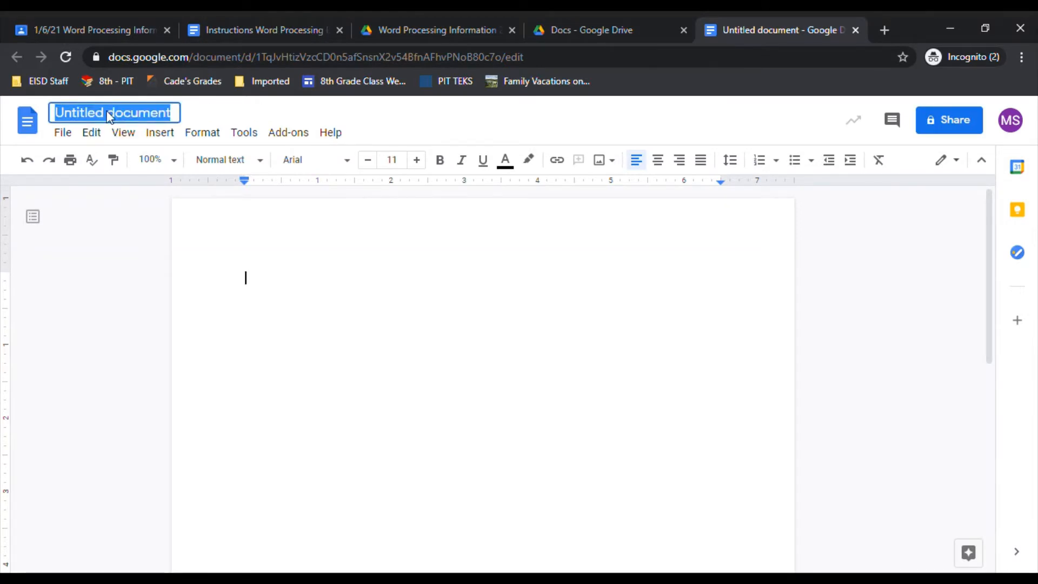
{"action": "key", "text": "ctrl+v"}
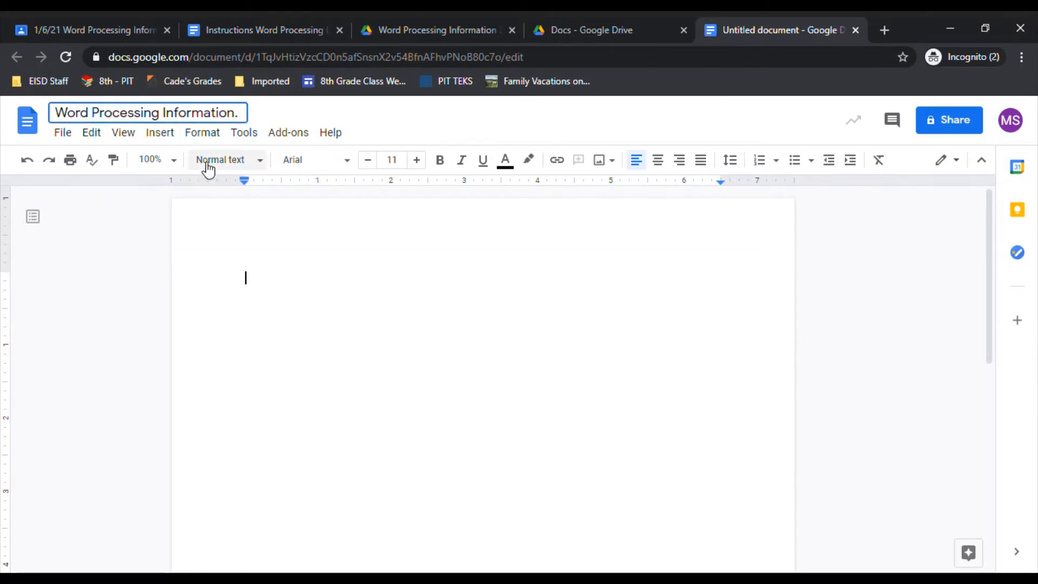
{"action": "key", "text": "BackSpace"}
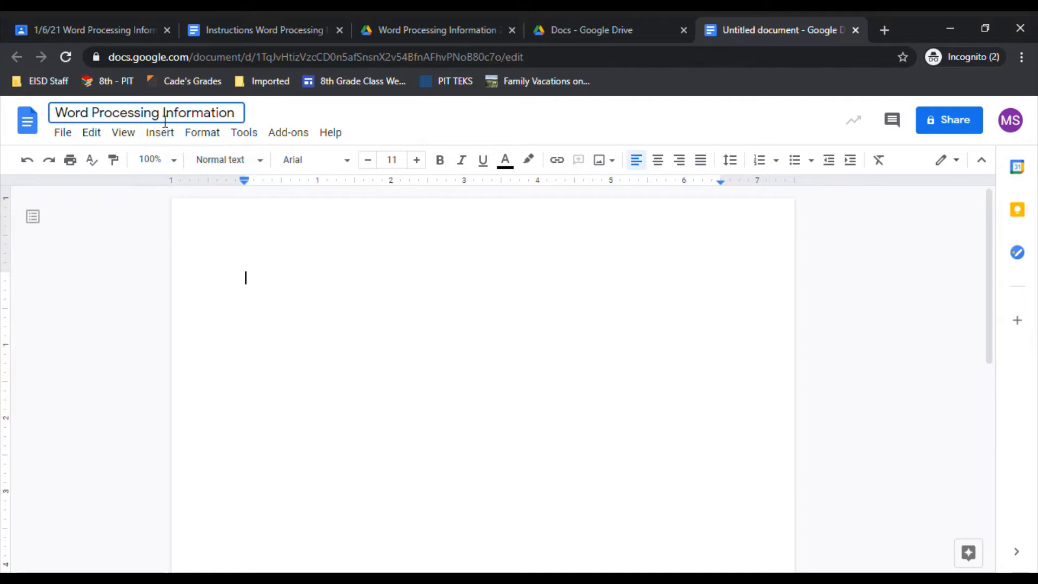
{"action": "left_click", "coordinate": [270, 279]}
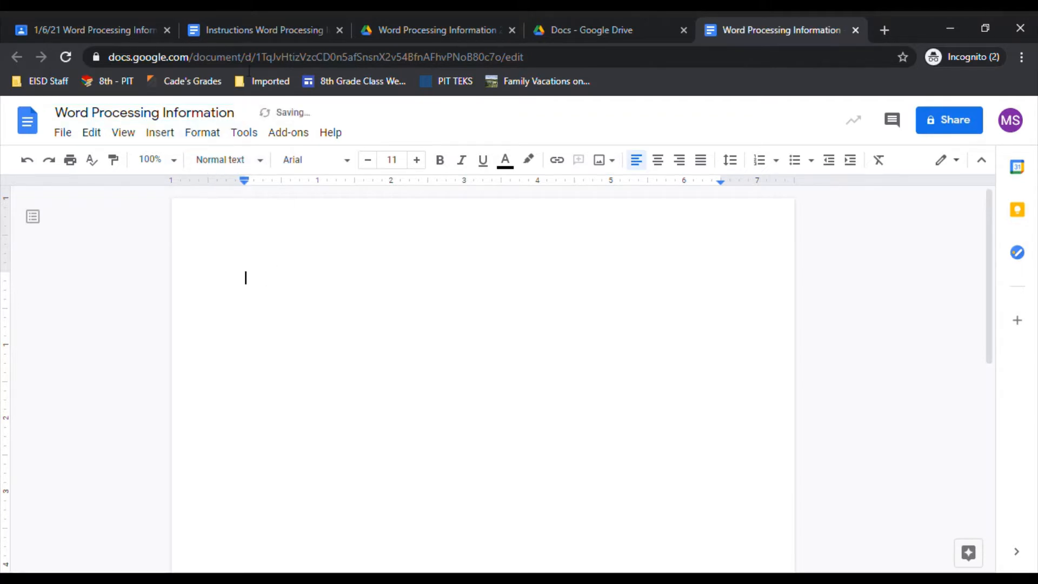
Return to the instructions document and review item 1 and item 2's cover page requirements.
{"action": "left_click", "coordinate": [228, 28]}
{"action": "left_click", "coordinate": [474, 357]}
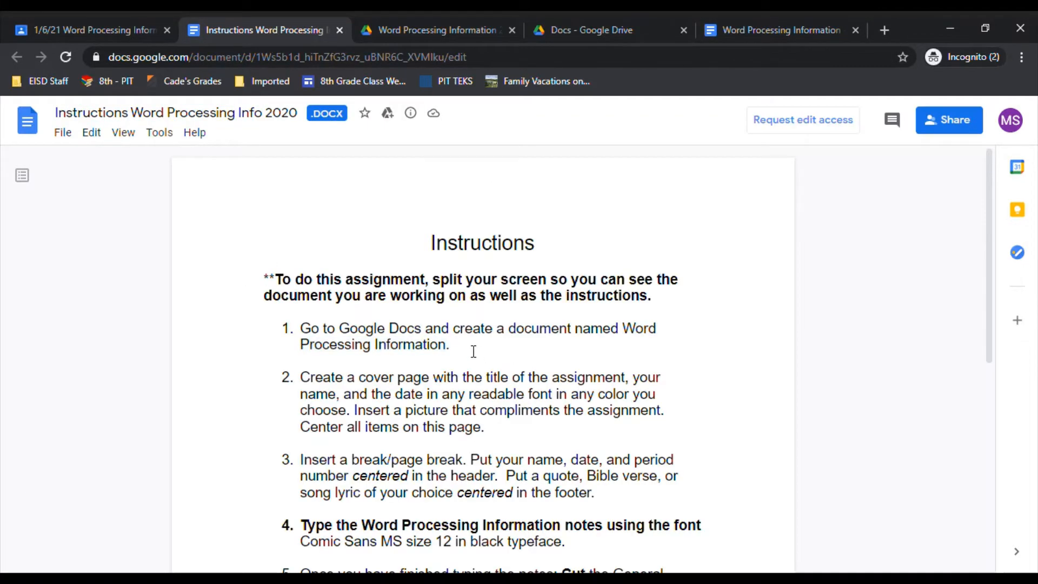
{"action": "left_click_drag", "start_coordinate": [457, 352], "coordinate": [311, 332]}
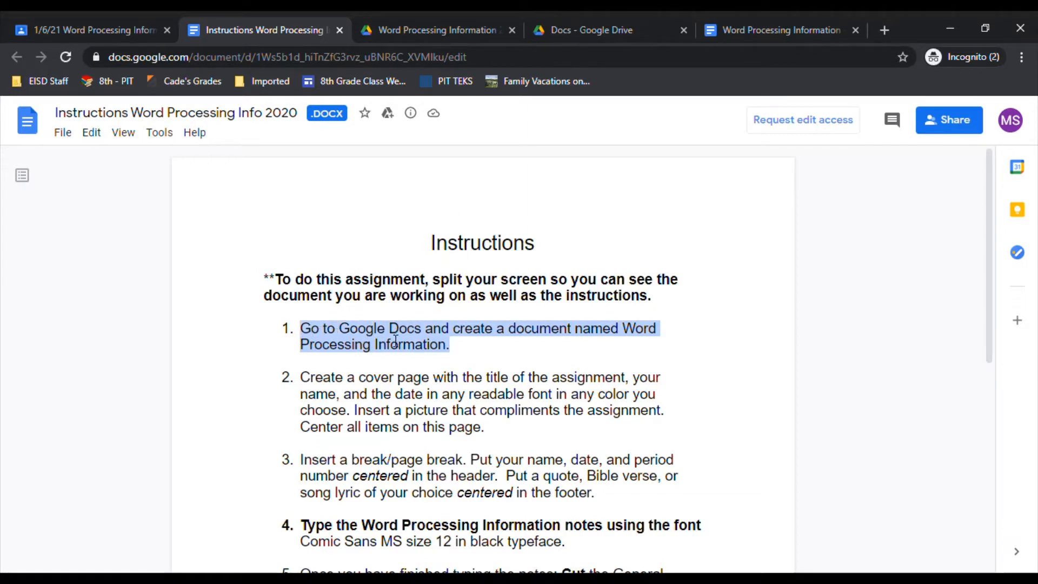
{"action": "left_click", "coordinate": [157, 141]}
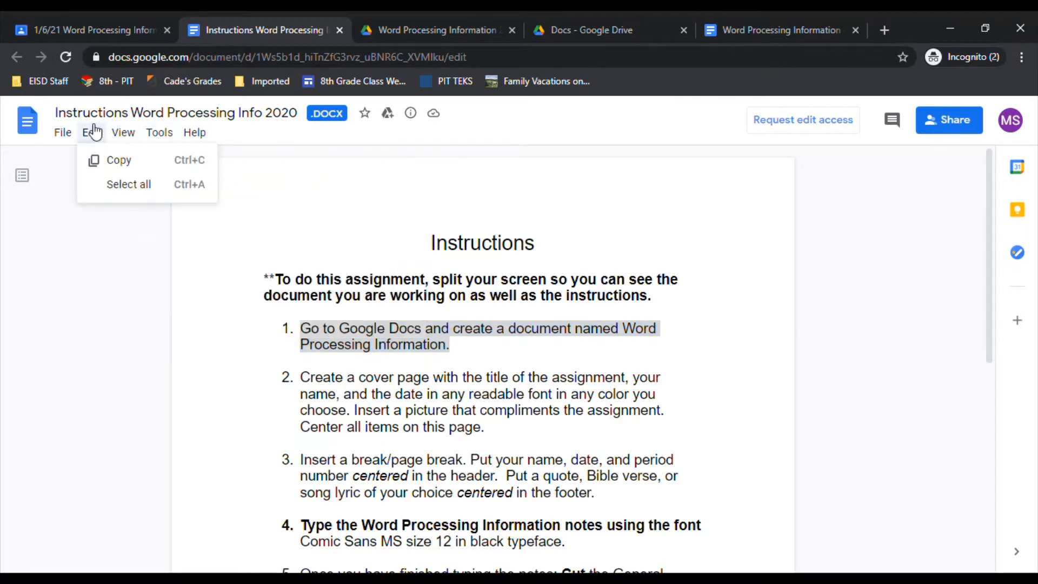
{"action": "mouse_move", "coordinate": [68, 137]}
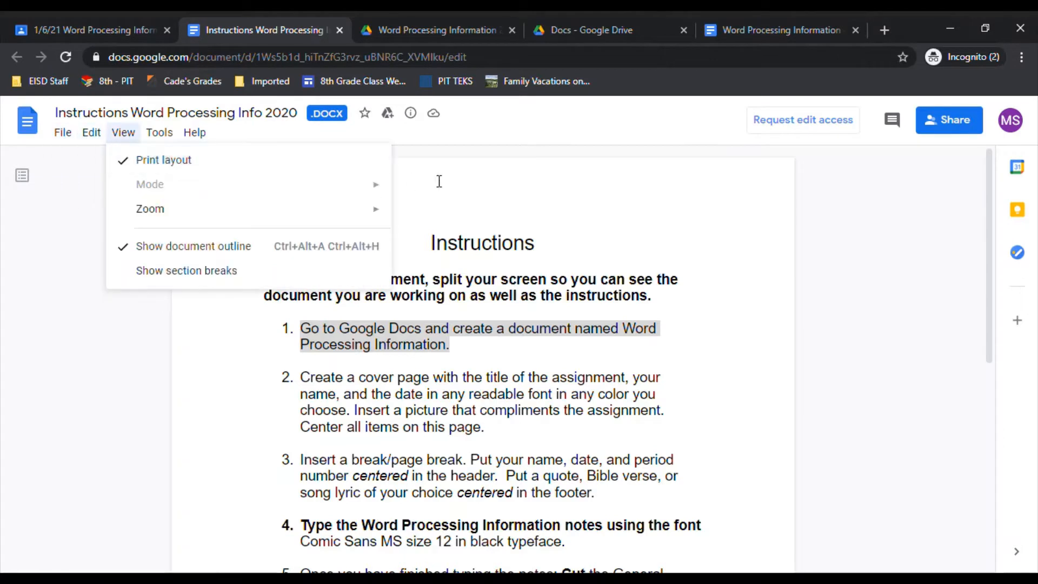
{"action": "left_click", "coordinate": [469, 182]}
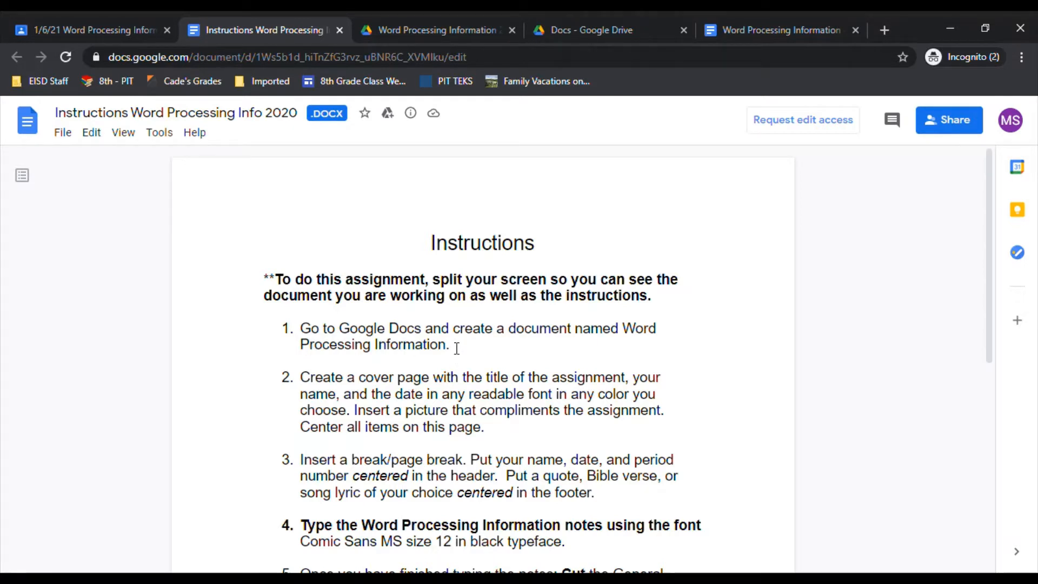
{"action": "scroll", "coordinate": [457, 348], "scroll_direction": "down", "scroll_amount": 2}
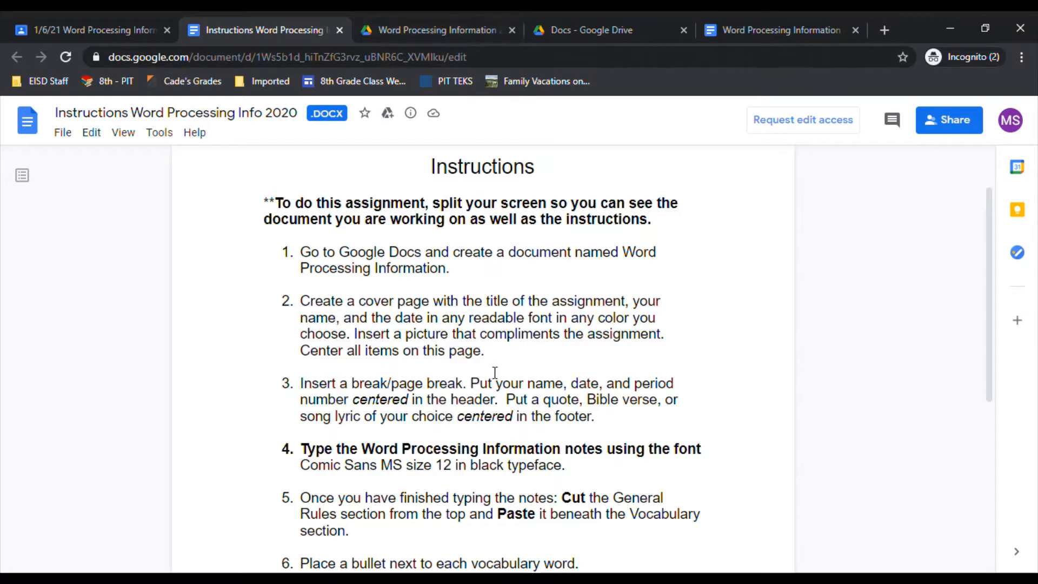
{"action": "left_click_drag", "start_coordinate": [492, 352], "coordinate": [300, 301]}
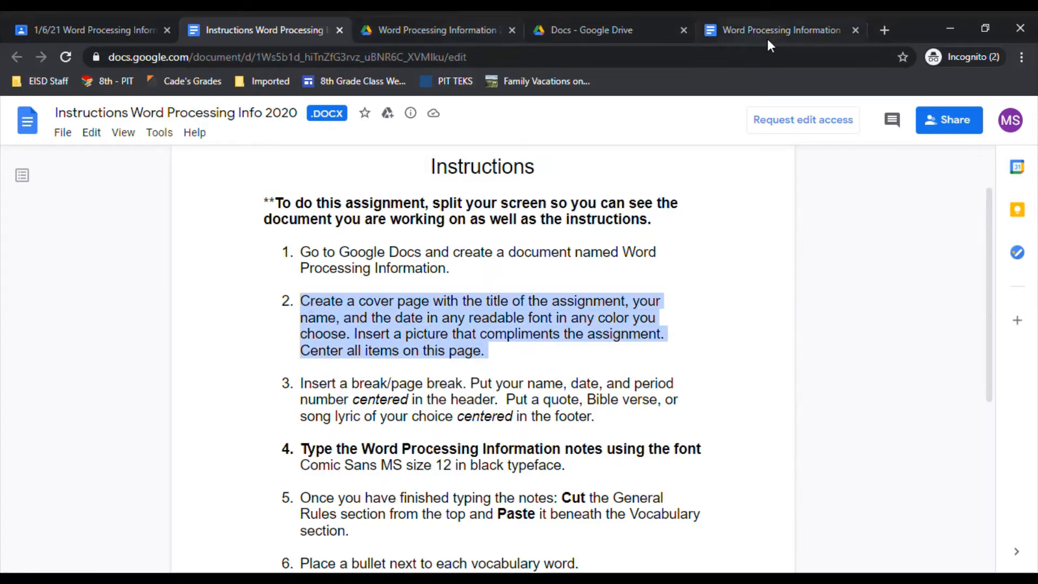
Switch to the Word Processing Information document and set the blank first line to centered alignment and the Pacifico font.
{"action": "left_click", "coordinate": [748, 33]}
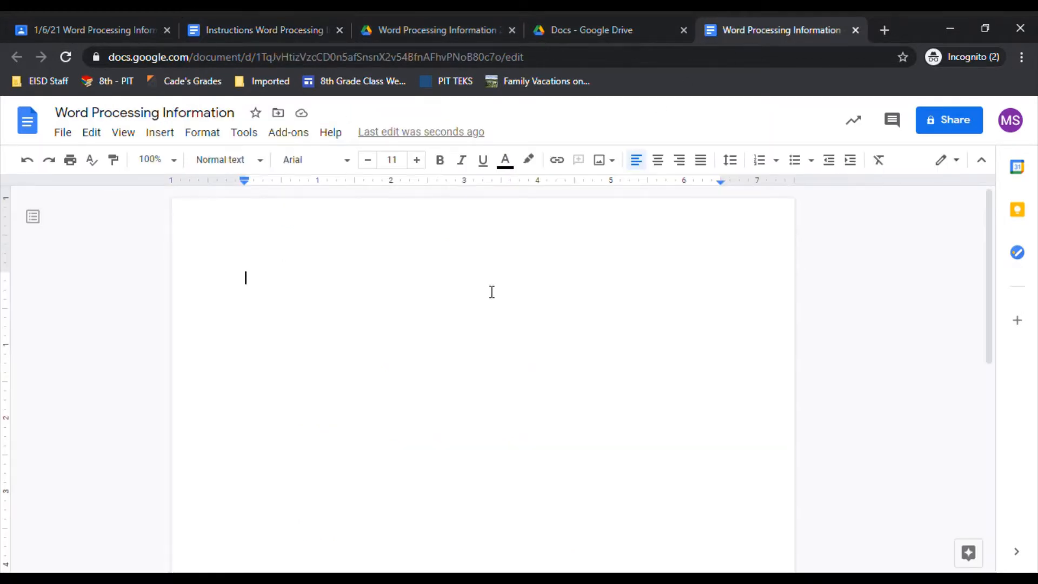
{"action": "left_click", "coordinate": [665, 165]}
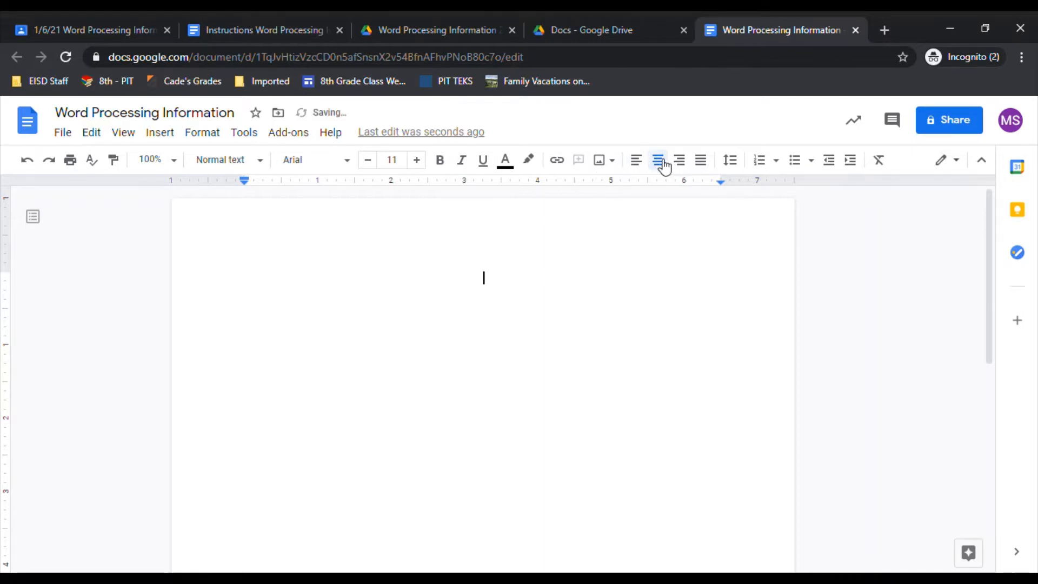
{"action": "left_click", "coordinate": [347, 163]}
{"action": "scroll", "coordinate": [373, 373], "scroll_direction": "down", "scroll_amount": 4}
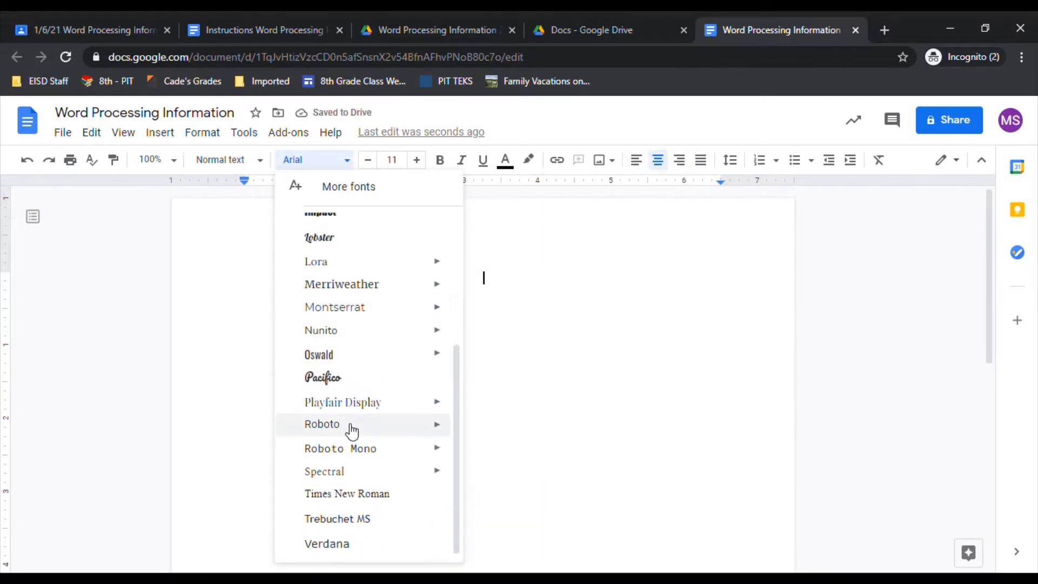
{"action": "left_click", "coordinate": [342, 380]}
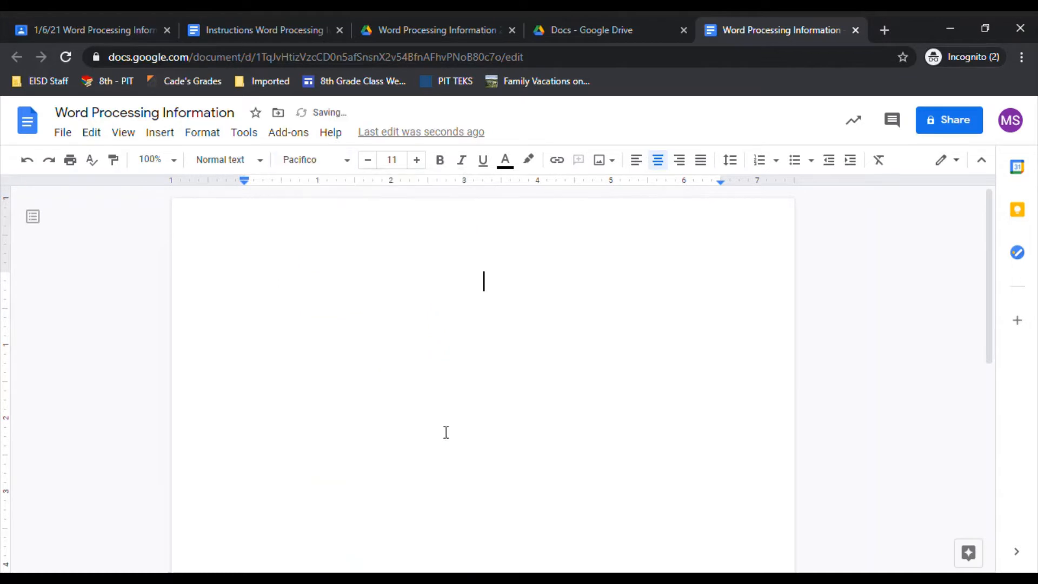
Set the cover page text to size 36 and color it red.
{"action": "left_click", "coordinate": [418, 161]}
{"action": "left_click", "coordinate": [392, 160]}
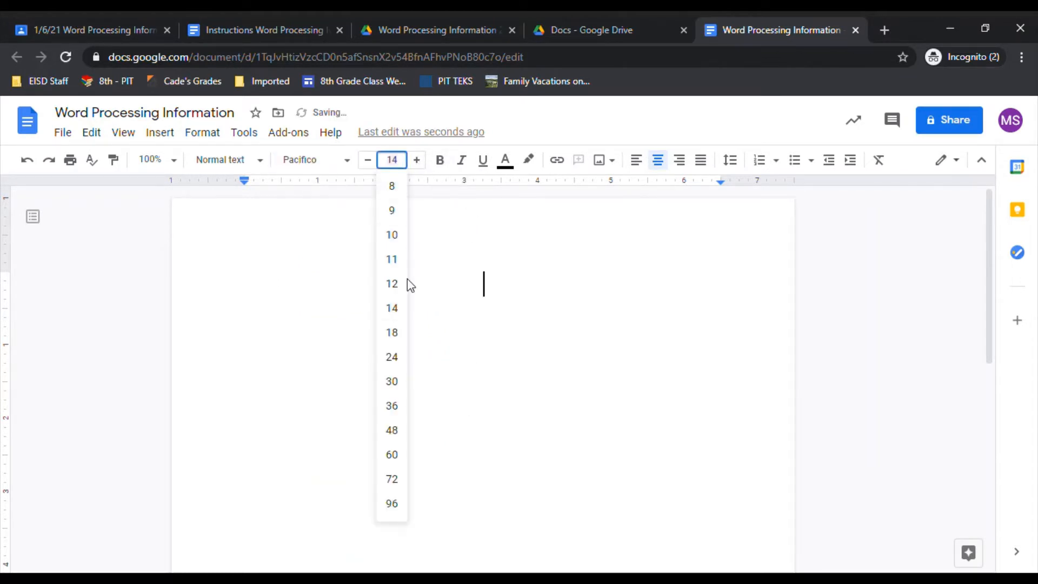
{"action": "left_click", "coordinate": [402, 409]}
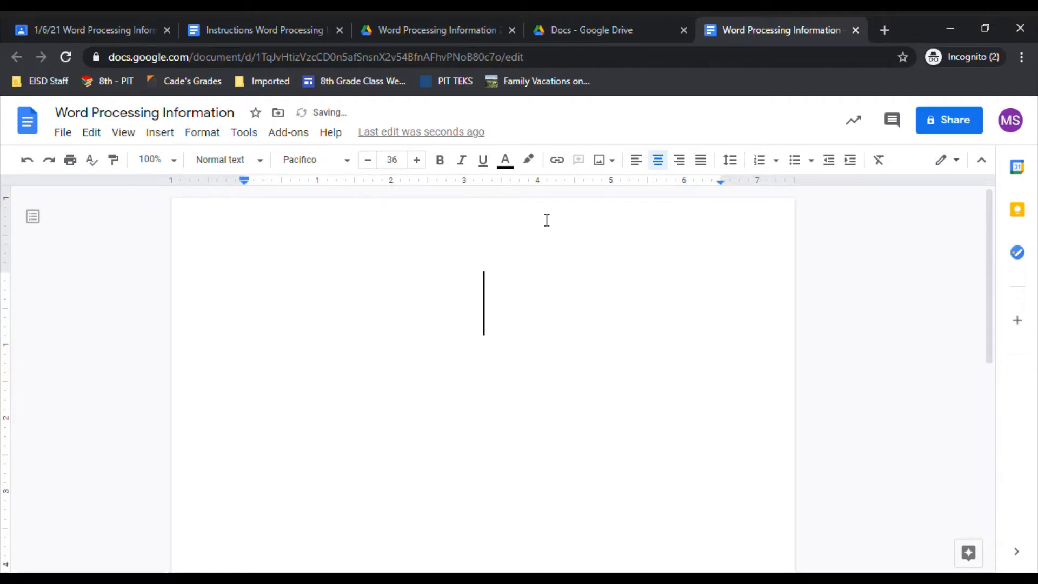
{"action": "left_click", "coordinate": [505, 160]}
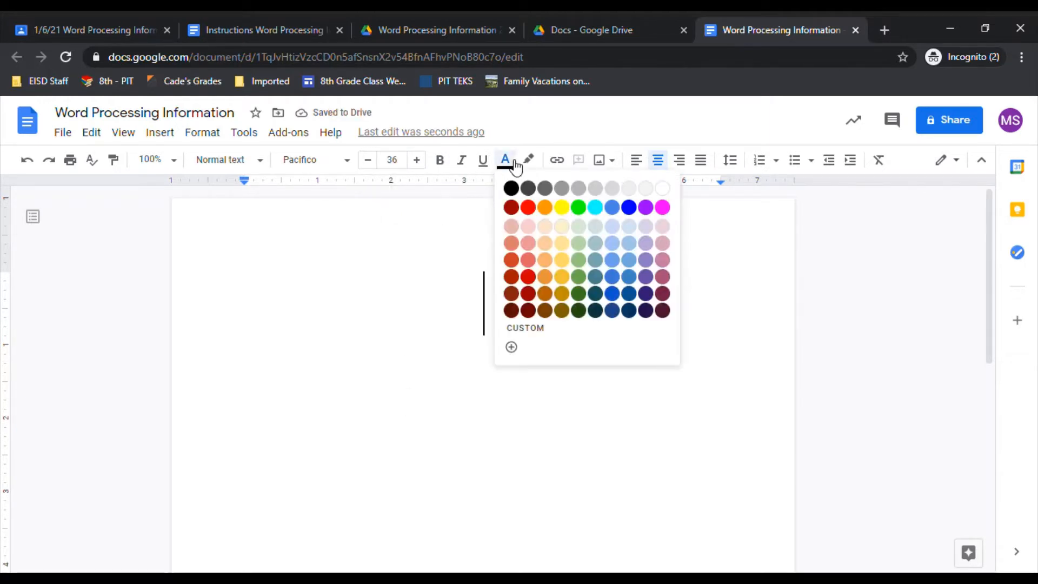
{"action": "left_click", "coordinate": [528, 208]}
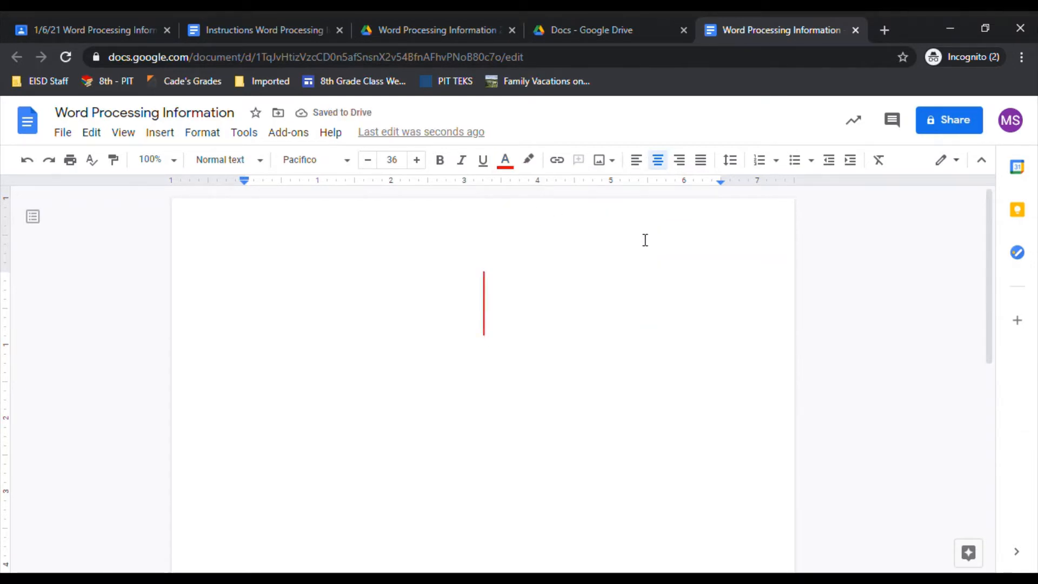
Enter the title Word Processing Information, the author's name and the date 1/6/21 on separate lines, dismiss the Smart Compose tip and start a new line.
{"action": "type", "text": "Word P"}
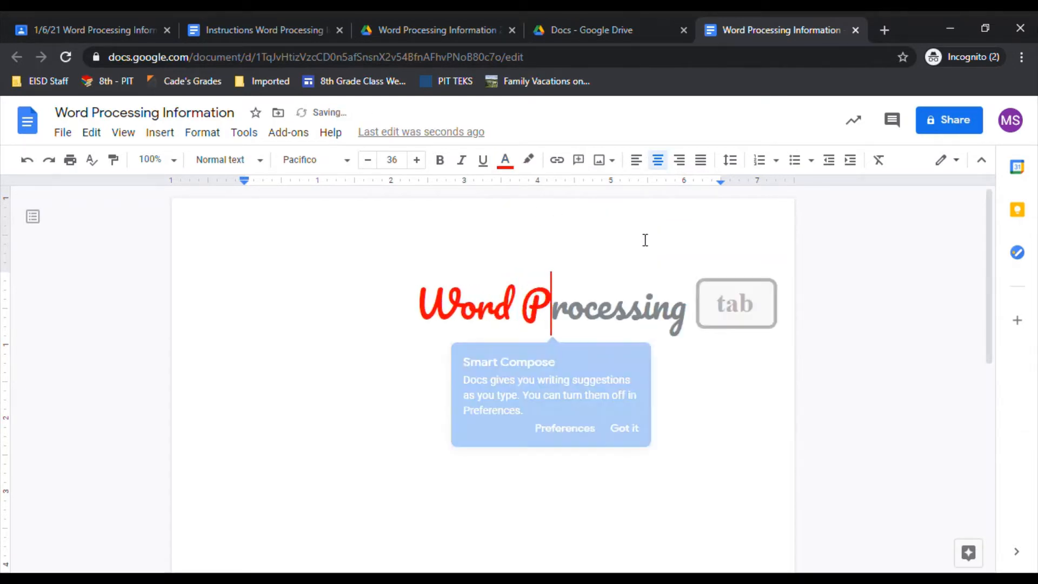
{"action": "type", "text": "rocessing Info"}
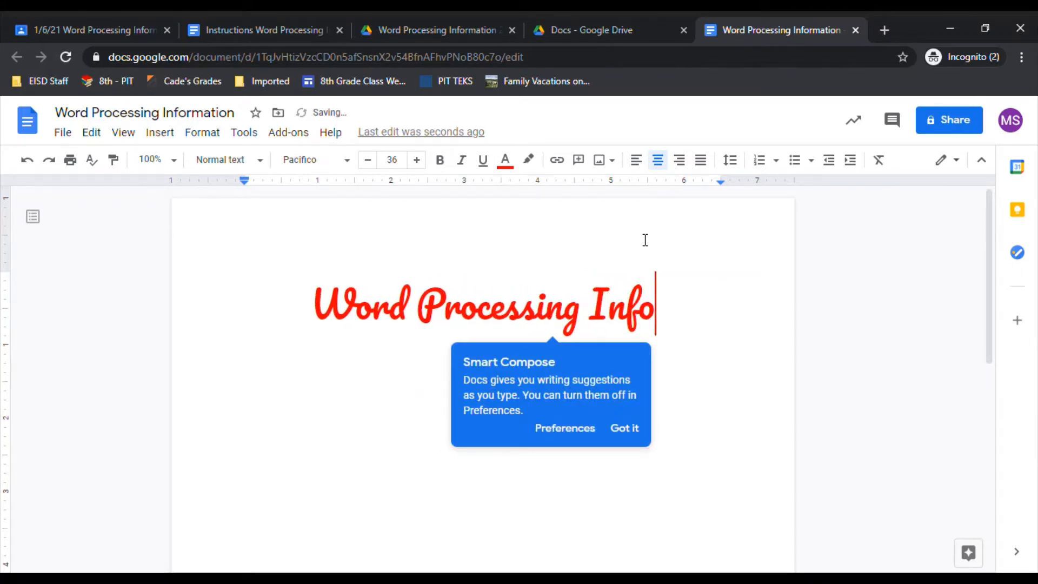
{"action": "type", "text": "rmation"}
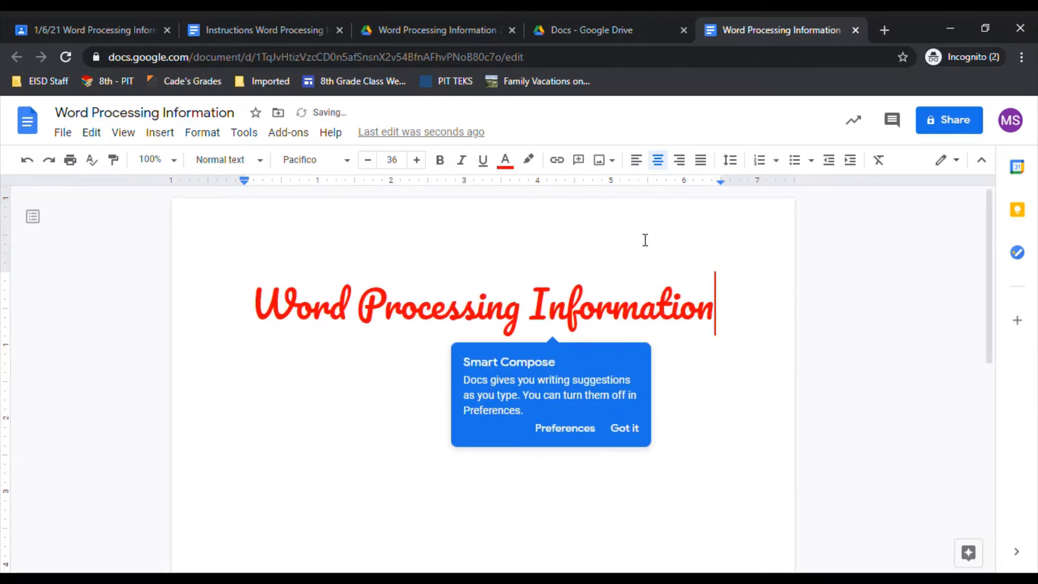
{"action": "key", "text": "Return"}
{"action": "type", "text": "Mrs. "}
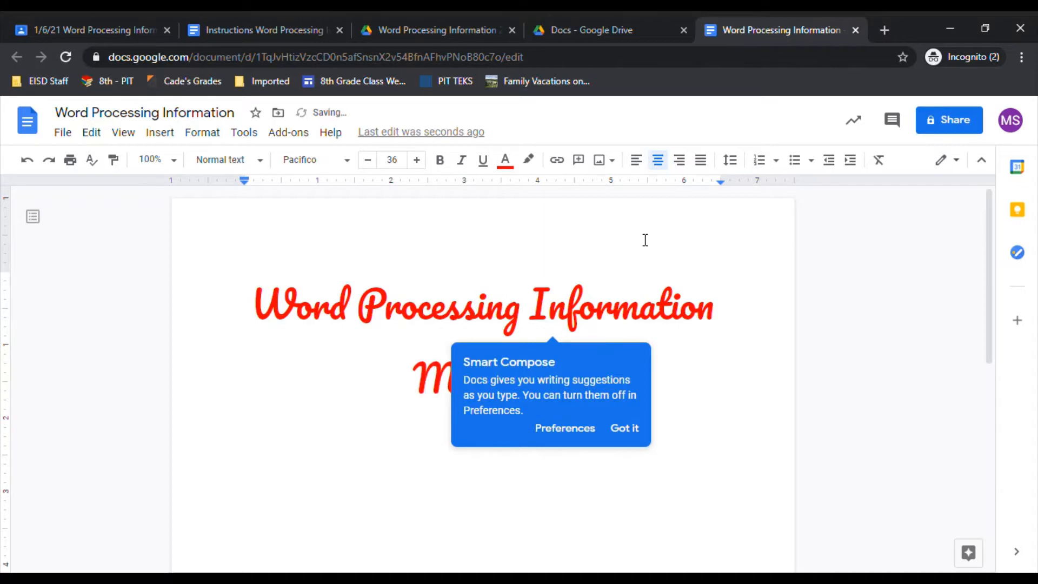
{"action": "type", "text": "Parker"}
{"action": "left_click", "coordinate": [642, 434]}
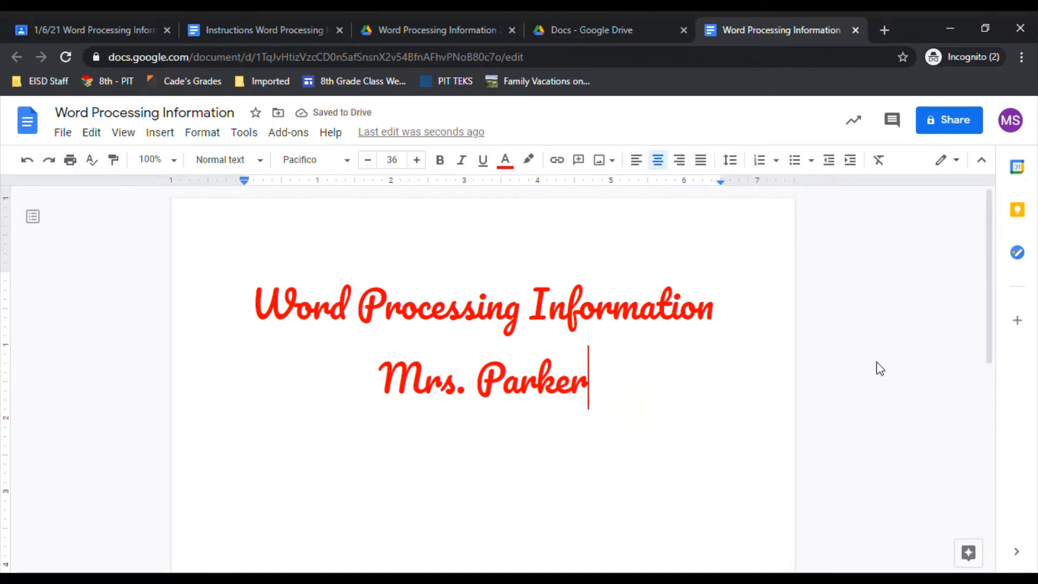
{"action": "key", "text": "Return"}
{"action": "type", "text": "1/6/21"}
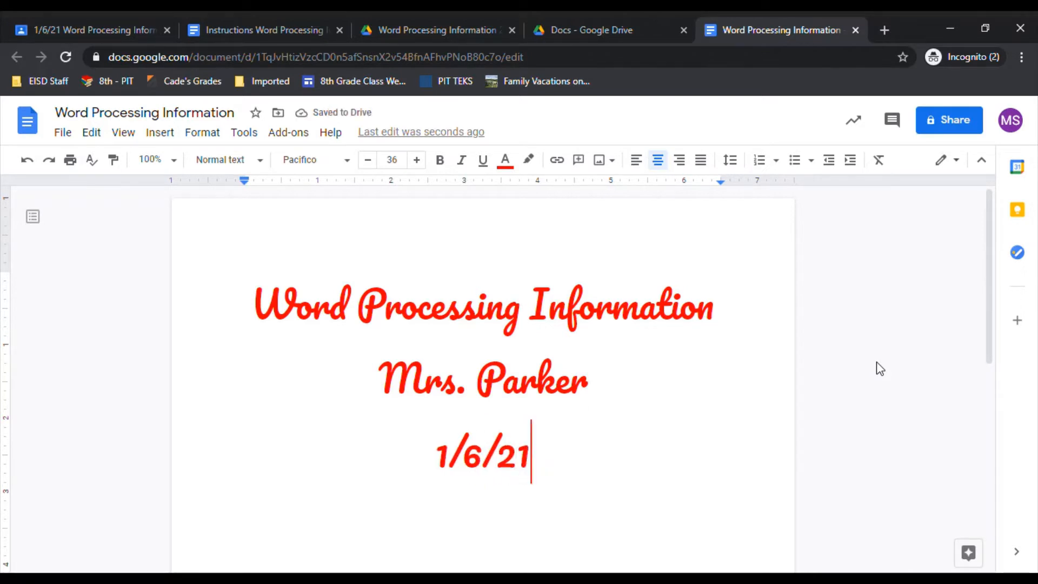
{"action": "key", "text": "Return"}
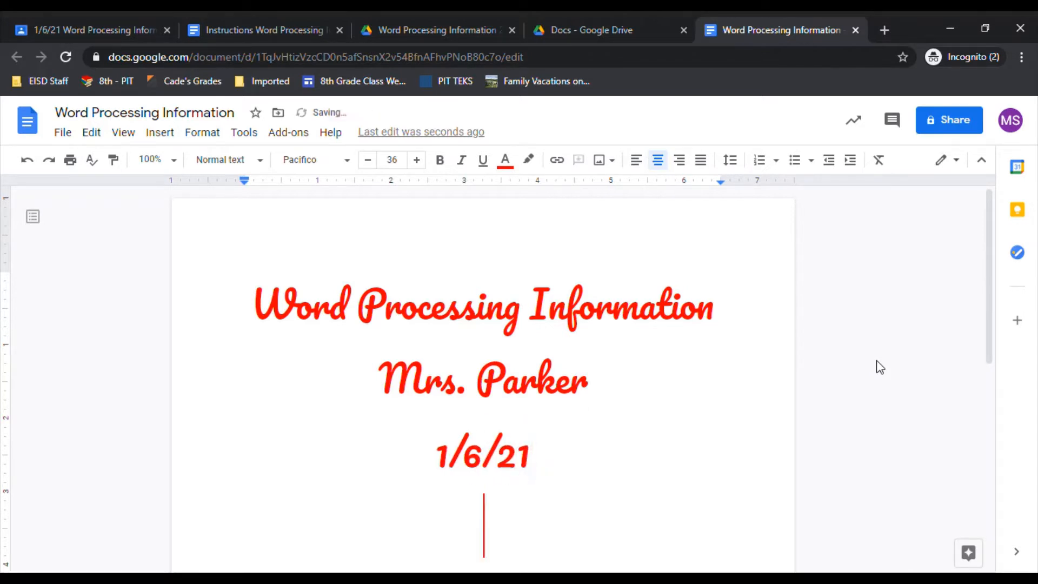
Search the web for chromebook images and insert the picture of the man holding a laptop below the date.
{"action": "left_click", "coordinate": [169, 141]}
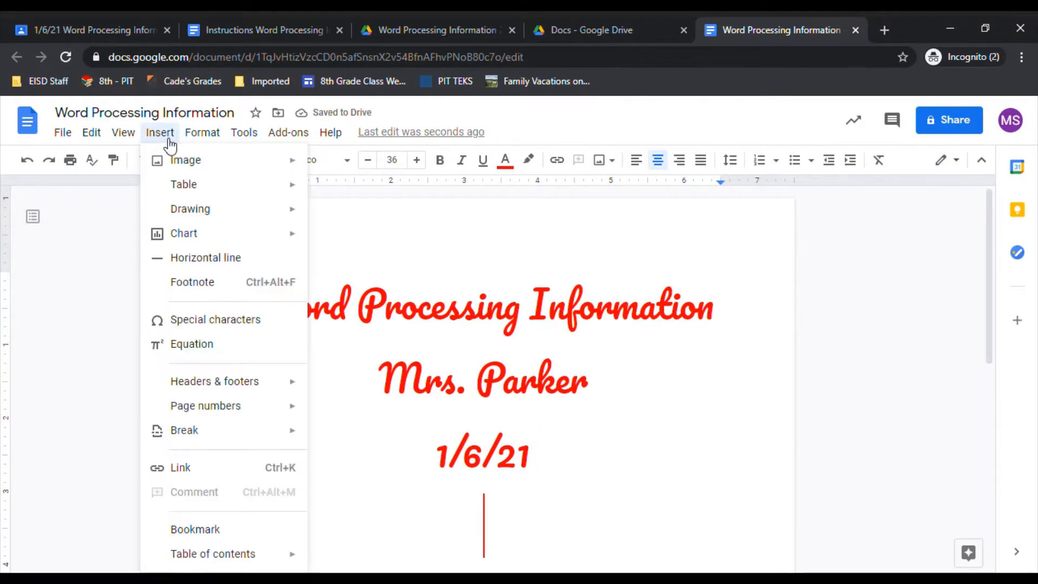
{"action": "mouse_move", "coordinate": [176, 164]}
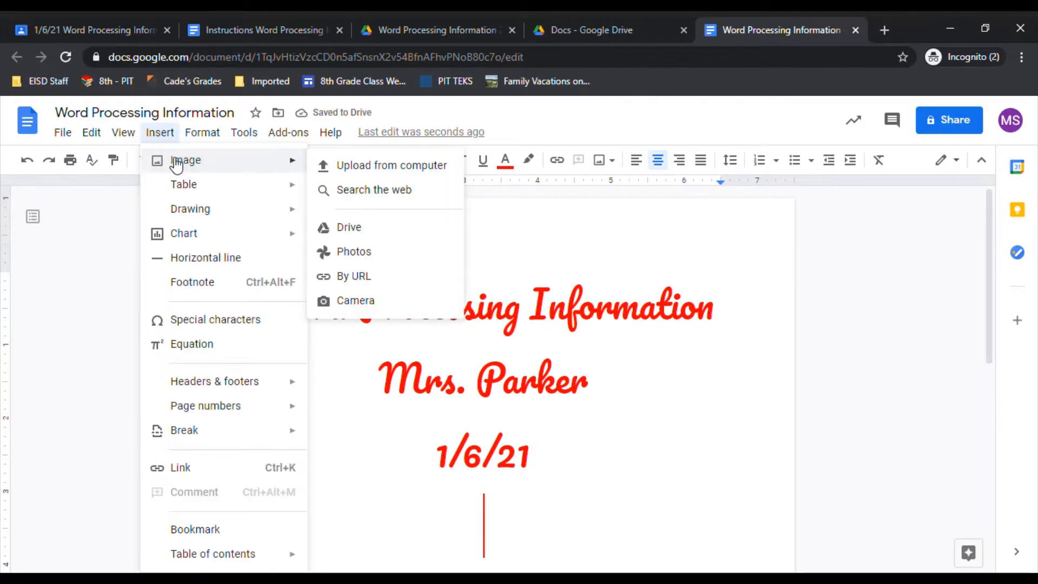
{"action": "left_click", "coordinate": [353, 192]}
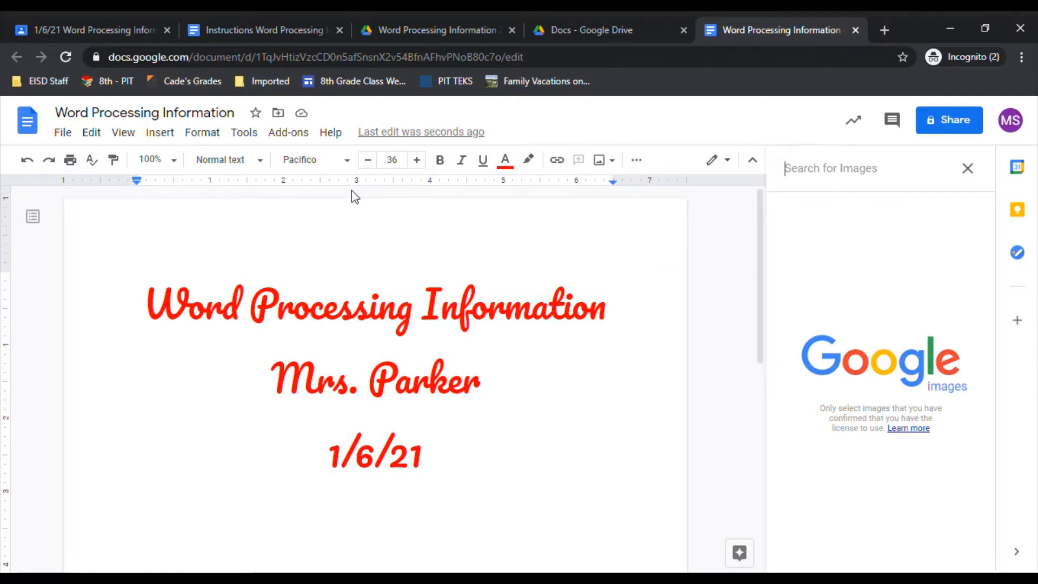
{"action": "type", "text": "chro"}
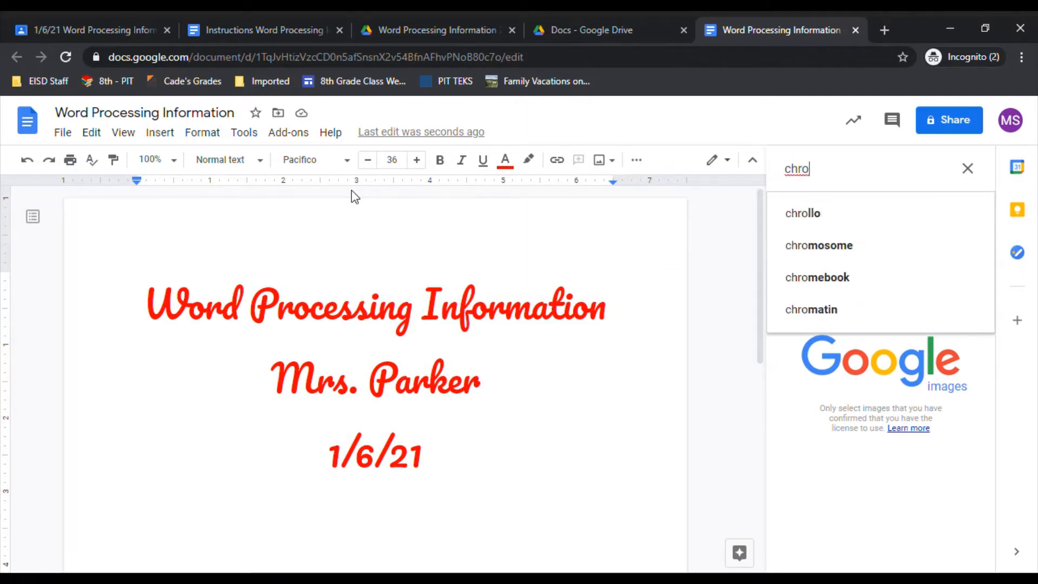
{"action": "type", "text": "mebook"}
{"action": "left_click", "coordinate": [817, 215]}
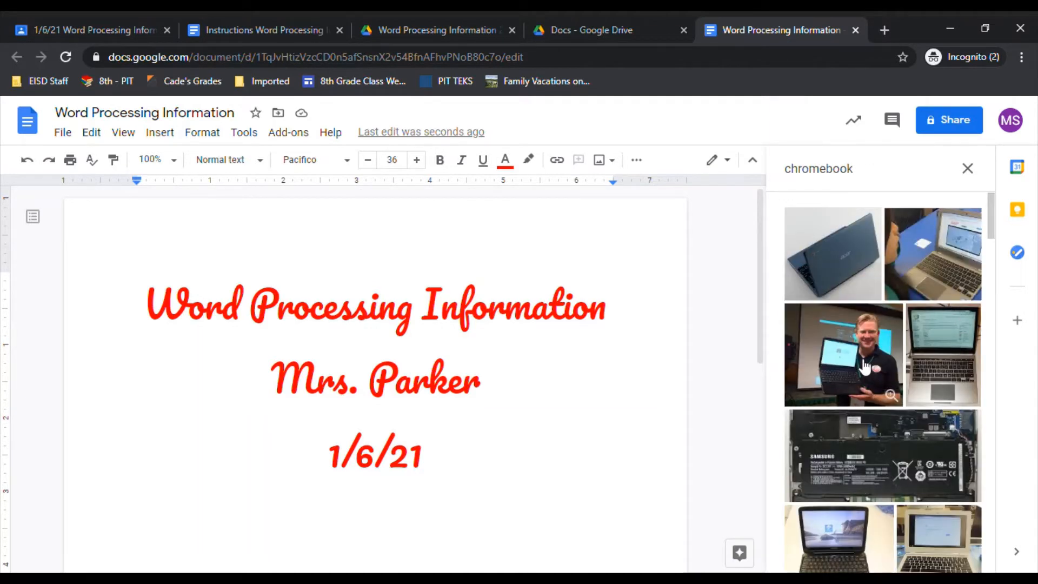
{"action": "left_click", "coordinate": [865, 365]}
{"action": "left_click", "coordinate": [958, 552]}
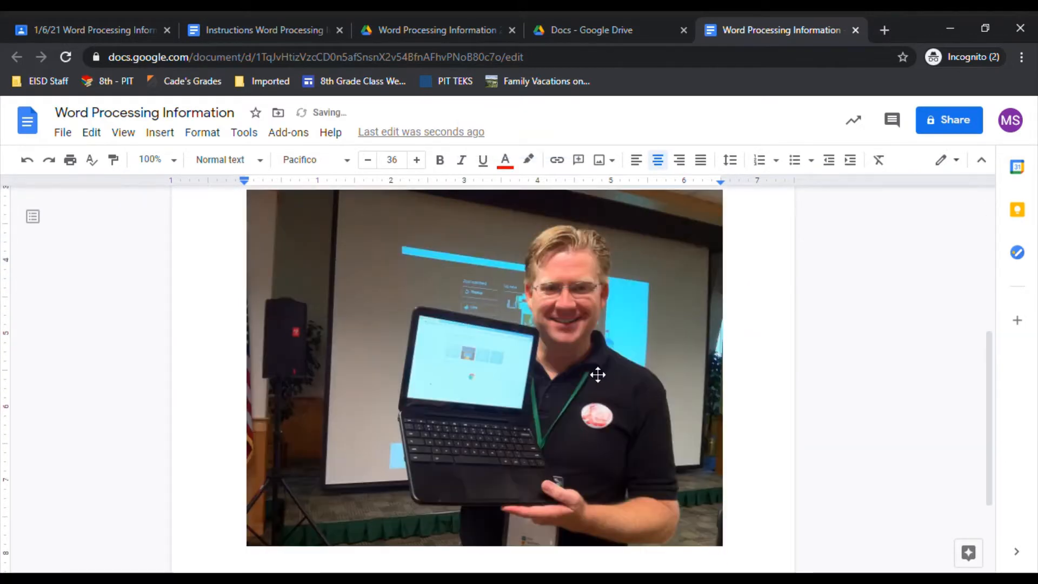
Shrink the inserted picture proportionally to about 2.3 inches wide so it sits below the date on the cover page.
{"action": "left_click", "coordinate": [598, 374]}
{"action": "scroll", "coordinate": [749, 323], "scroll_direction": "up", "scroll_amount": 3}
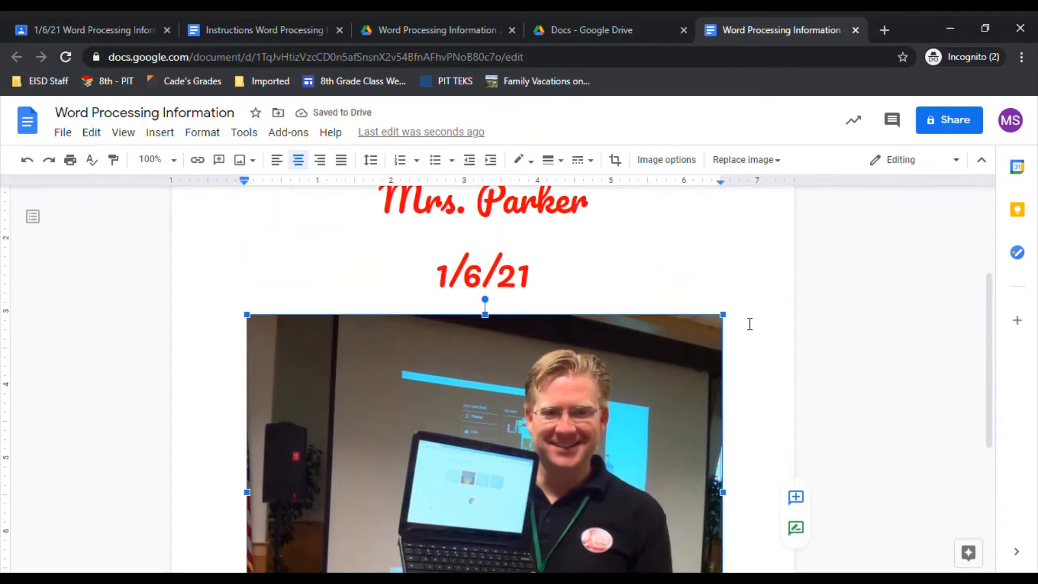
{"action": "scroll", "coordinate": [750, 323], "scroll_direction": "up", "scroll_amount": 1}
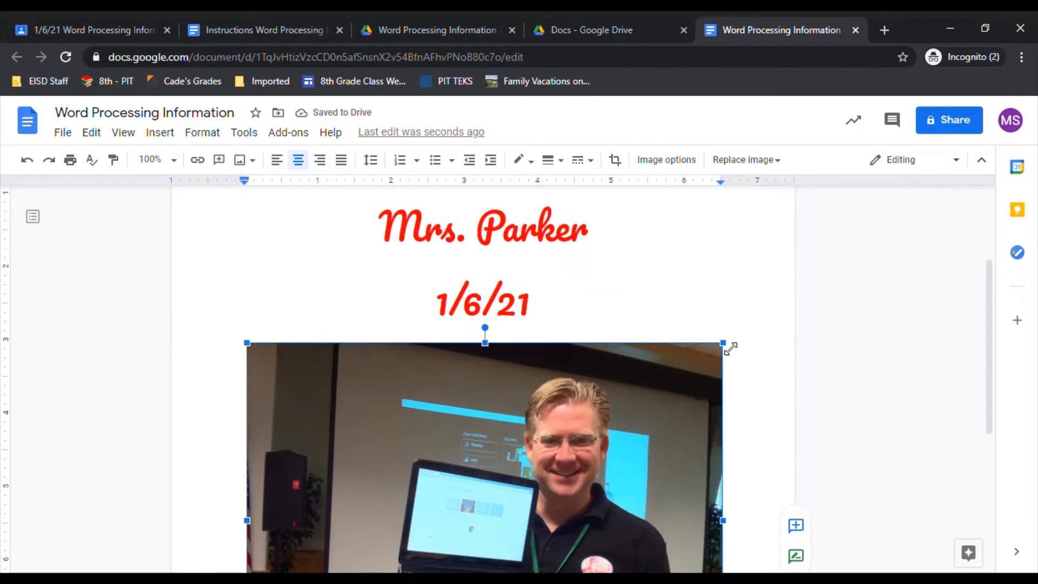
{"action": "scroll", "coordinate": [564, 408], "scroll_direction": "down", "scroll_amount": 2}
{"action": "scroll", "coordinate": [563, 414], "scroll_direction": "down", "scroll_amount": 1}
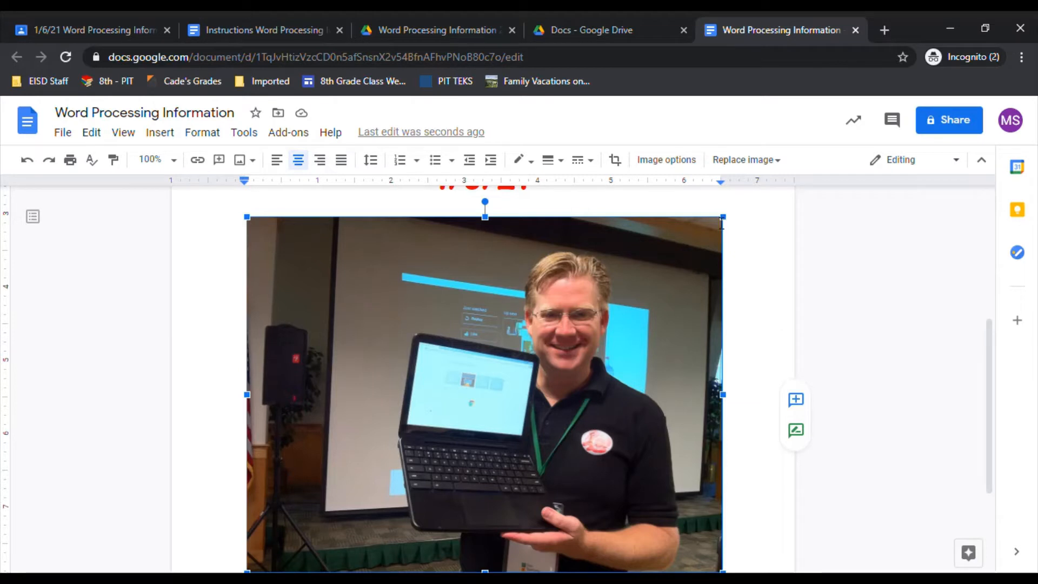
{"action": "left_click_drag", "start_coordinate": [727, 221], "coordinate": [413, 450]}
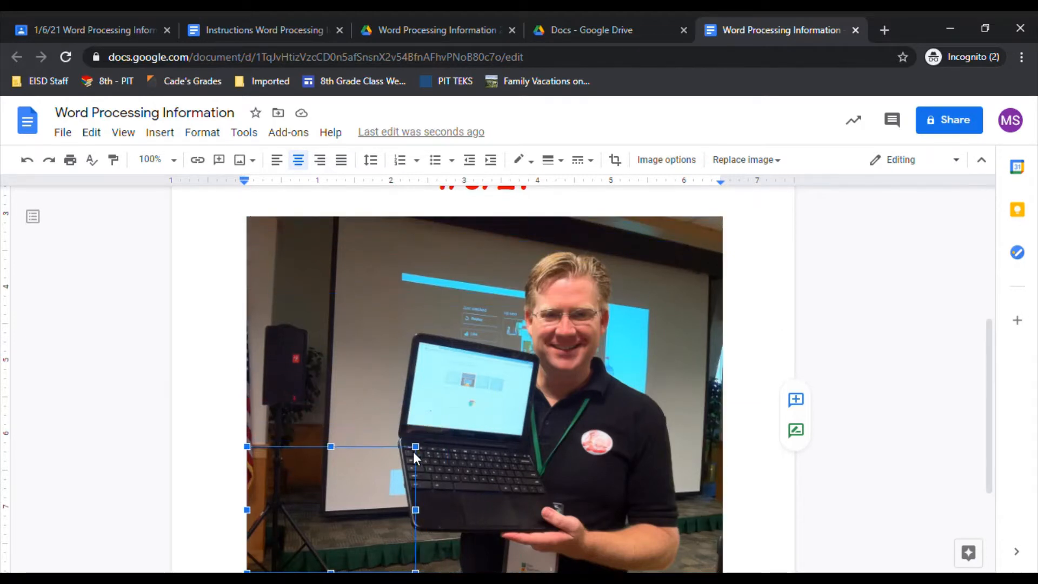
{"action": "scroll", "coordinate": [676, 393], "scroll_direction": "up", "scroll_amount": 5}
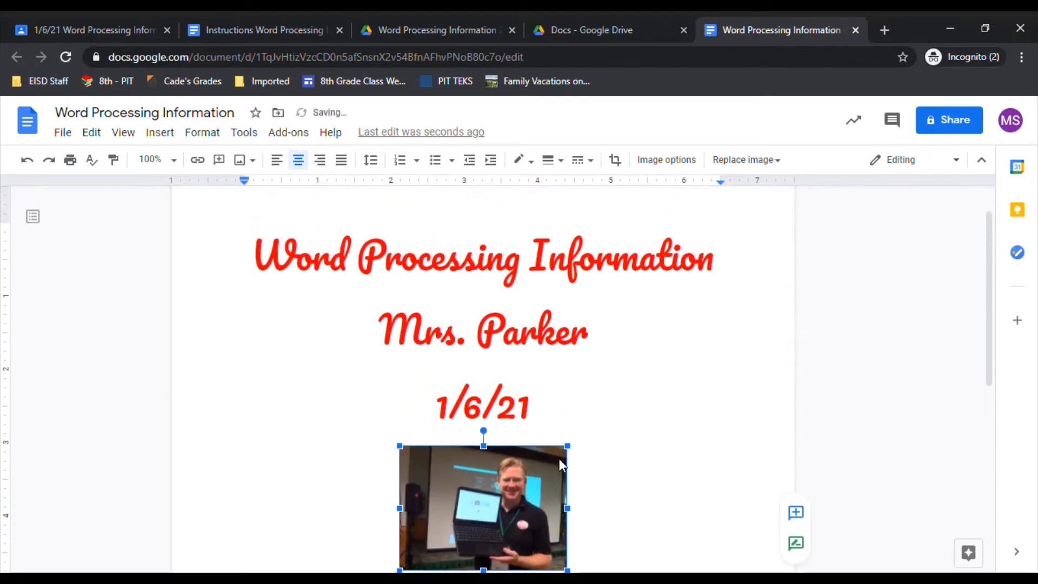
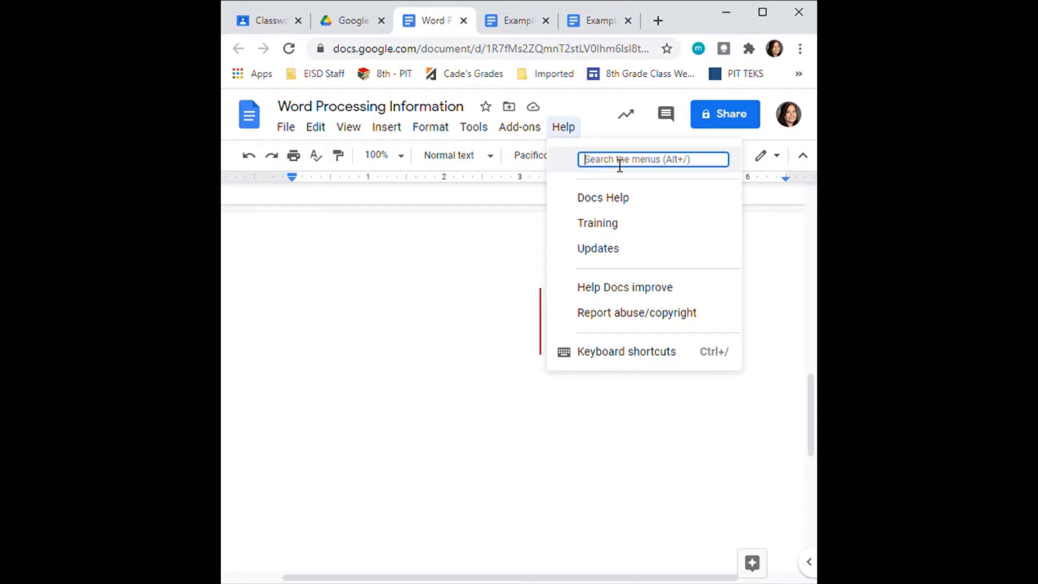
Insert a header in the document and center its text.
{"action": "type", "text": "header"}
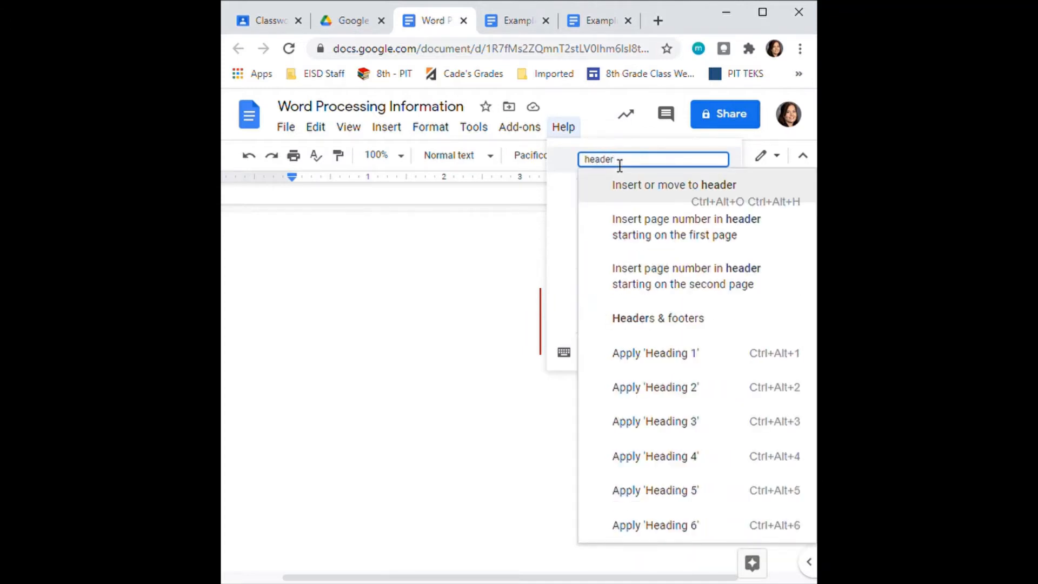
{"action": "key", "text": "Return"}
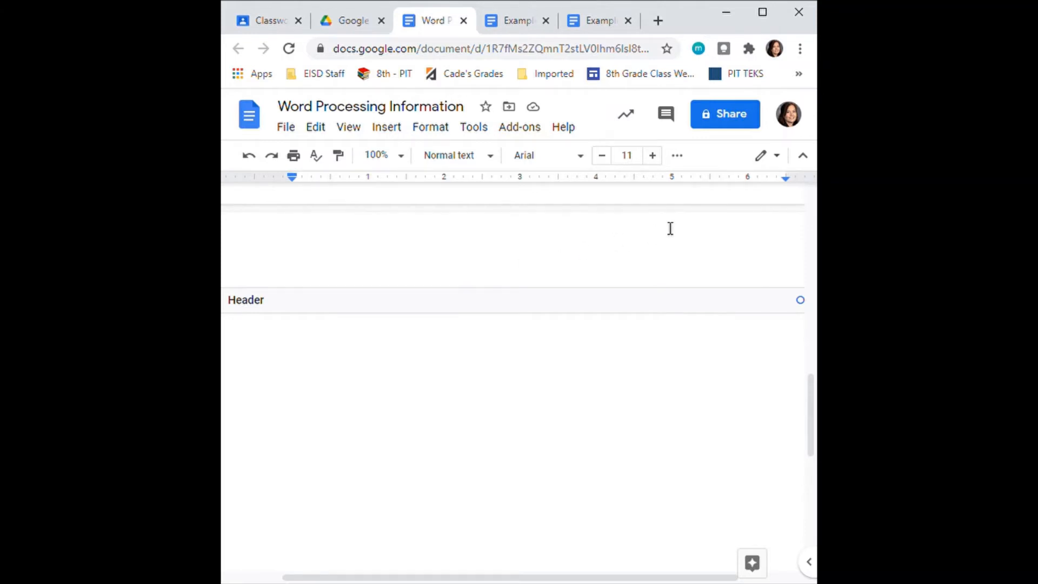
{"action": "left_click", "coordinate": [678, 156]}
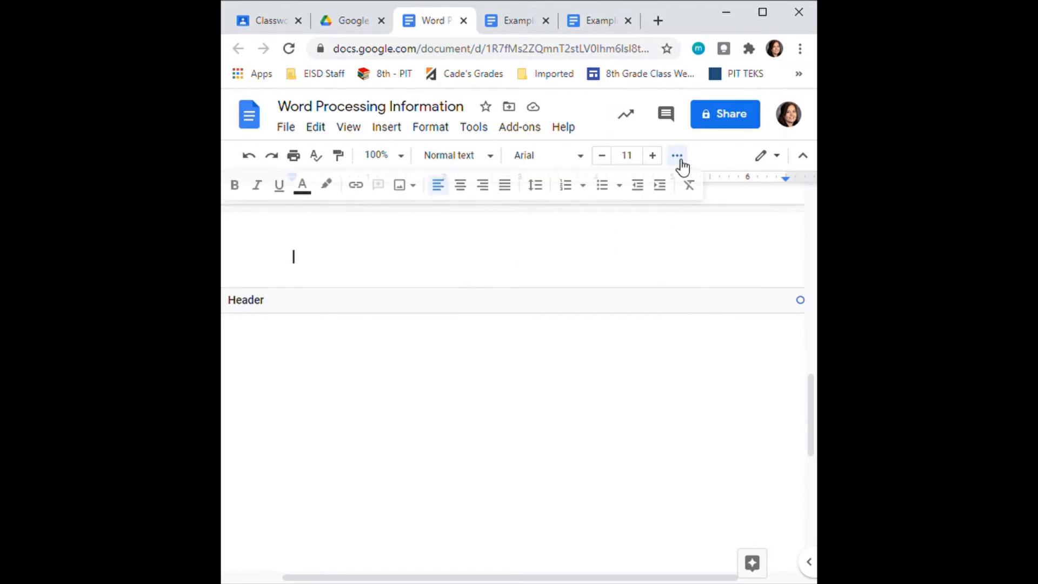
{"action": "left_click", "coordinate": [462, 194]}
Enter the author's name, the date 1/6/21 and the class period 2nd on separate lines in the header.
{"action": "type", "text": "j"}
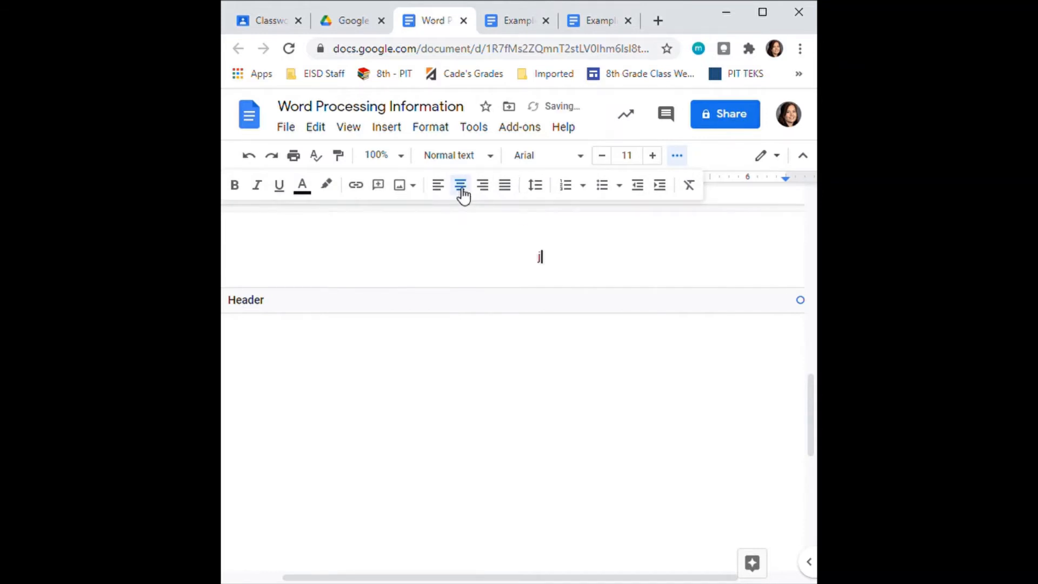
{"action": "key", "text": "BackSpace"}
{"action": "type", "text": "Mr"}
{"action": "key", "text": "BackSpace"}
{"action": "type", "text": "rs. Parker"}
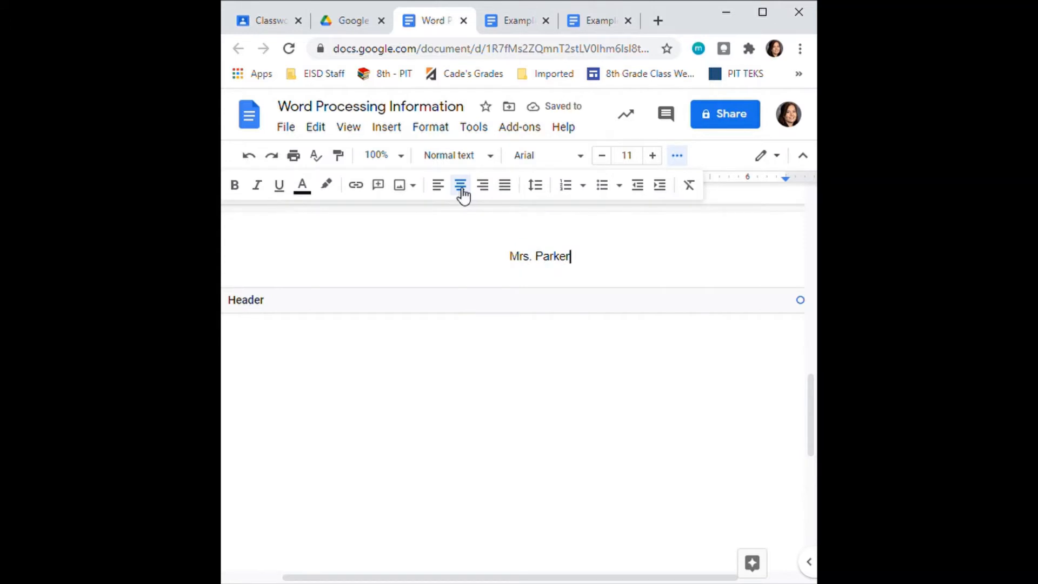
{"action": "key", "text": "Return"}
{"action": "type", "text": "1/6/21"}
{"action": "key", "text": "Return"}
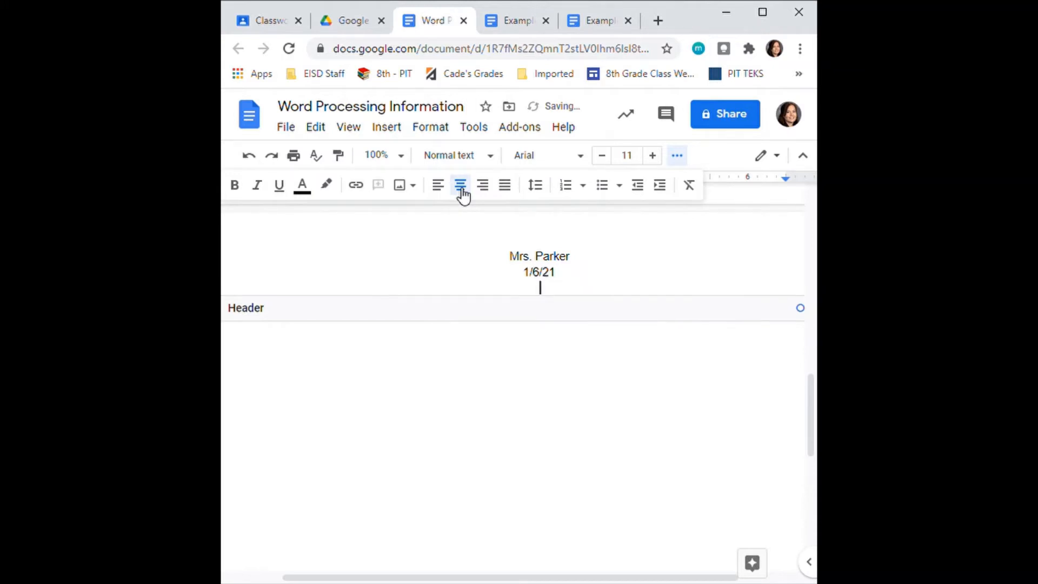
{"action": "type", "text": "2nd"}
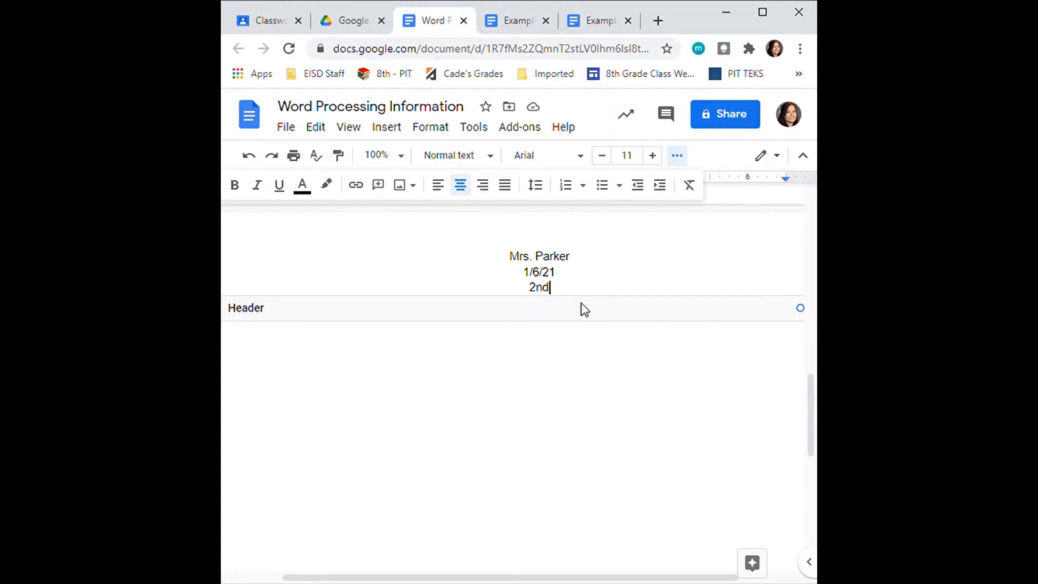
Insert a footer in the document and center its text.
{"action": "scroll", "coordinate": [615, 374], "scroll_direction": "down", "scroll_amount": 5}
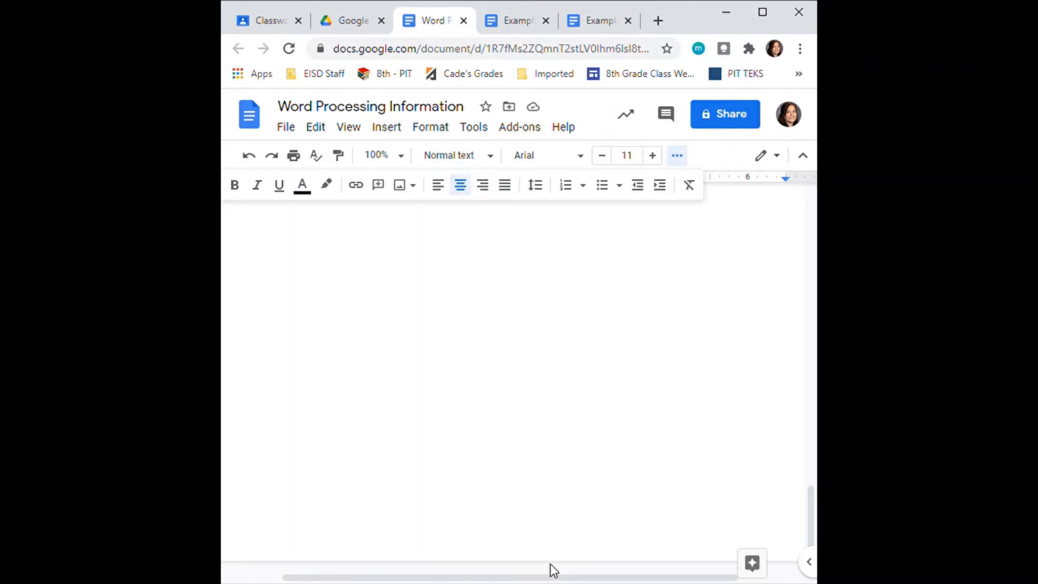
{"action": "scroll", "coordinate": [592, 488], "scroll_direction": "up", "scroll_amount": 10}
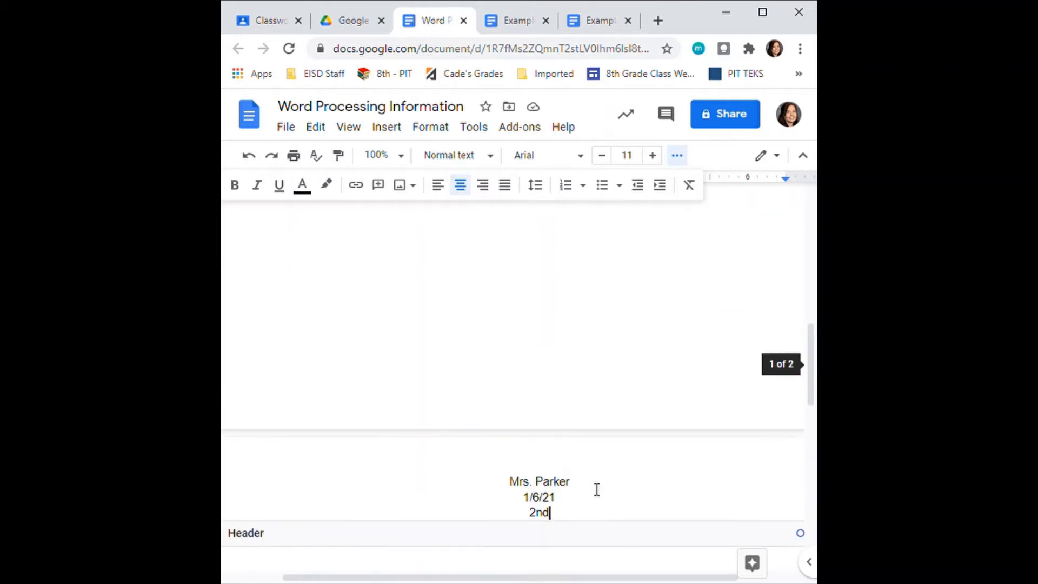
{"action": "scroll", "coordinate": [595, 484], "scroll_direction": "down", "scroll_amount": 3}
{"action": "scroll", "coordinate": [587, 428], "scroll_direction": "up", "scroll_amount": 2}
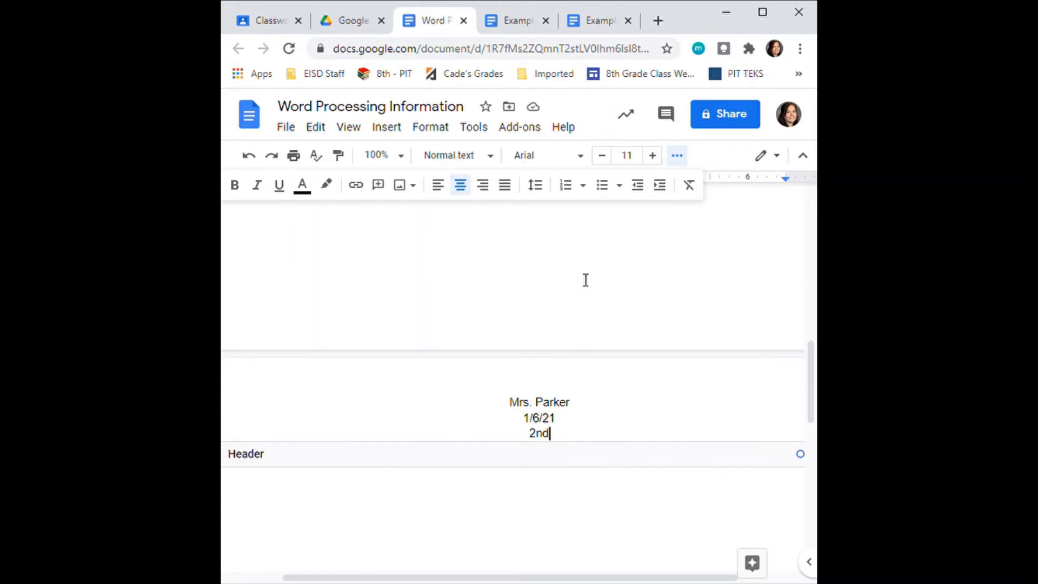
{"action": "left_click", "coordinate": [564, 129]}
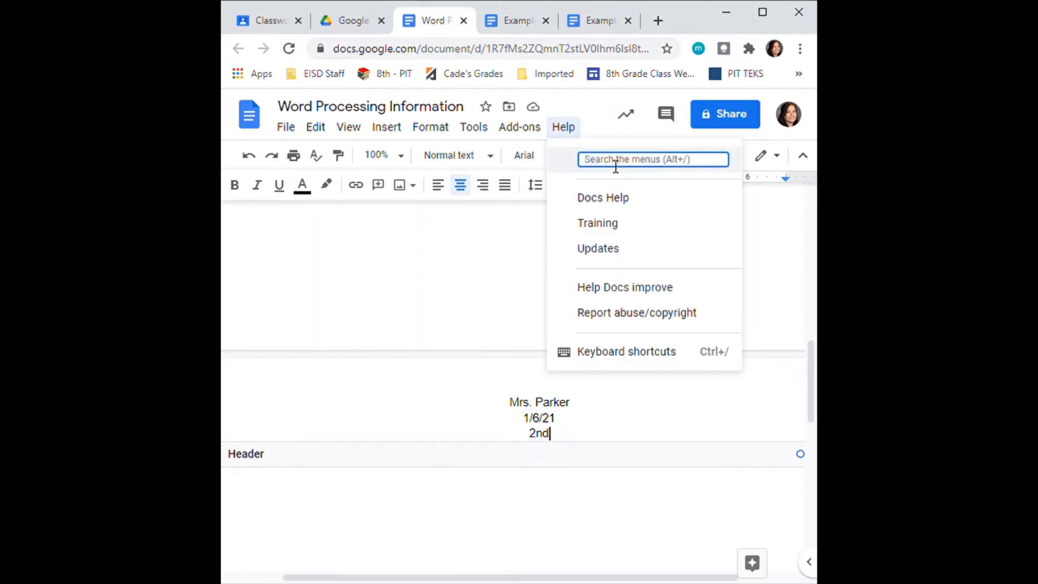
{"action": "type", "text": "footer"}
{"action": "key", "text": "Return"}
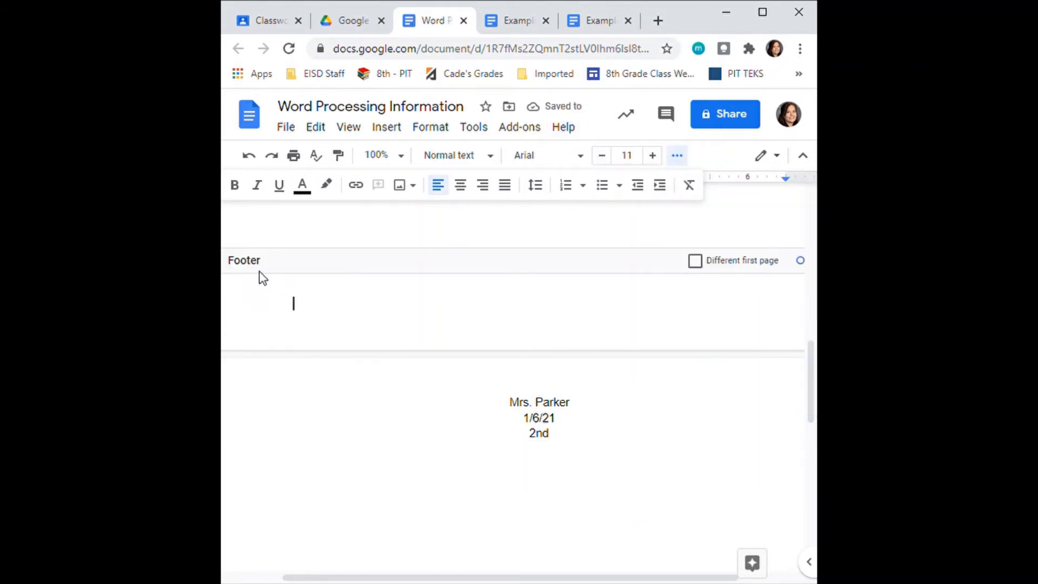
{"action": "left_click", "coordinate": [466, 193]}
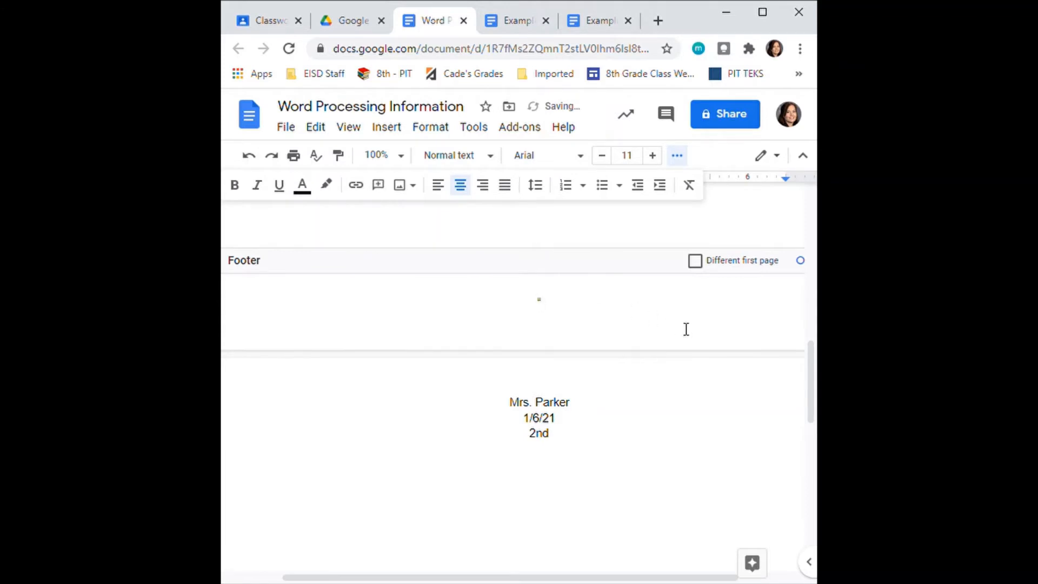
Enter “Choose a job you love and you will never work a day in your life.” Confucius in the footer.
{"action": "type", "text": "\"Choose a job you l"}
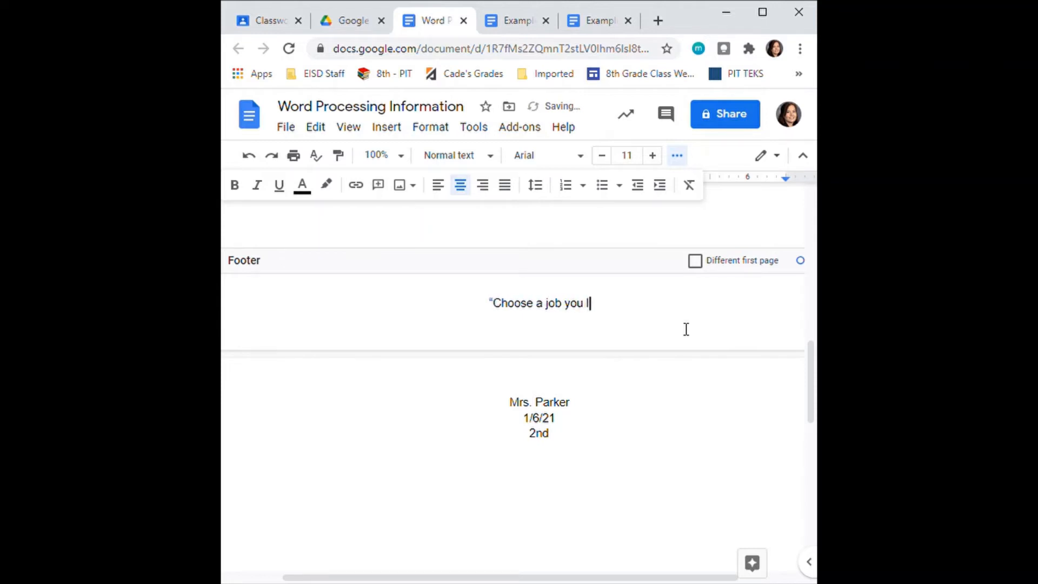
{"action": "type", "text": "ove and you will "}
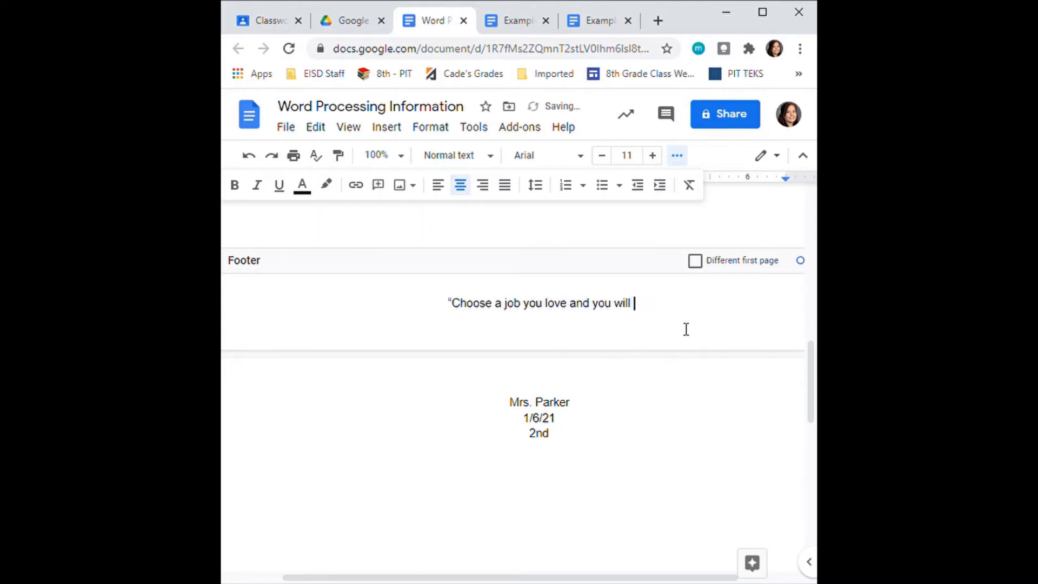
{"action": "type", "text": "never work a day "}
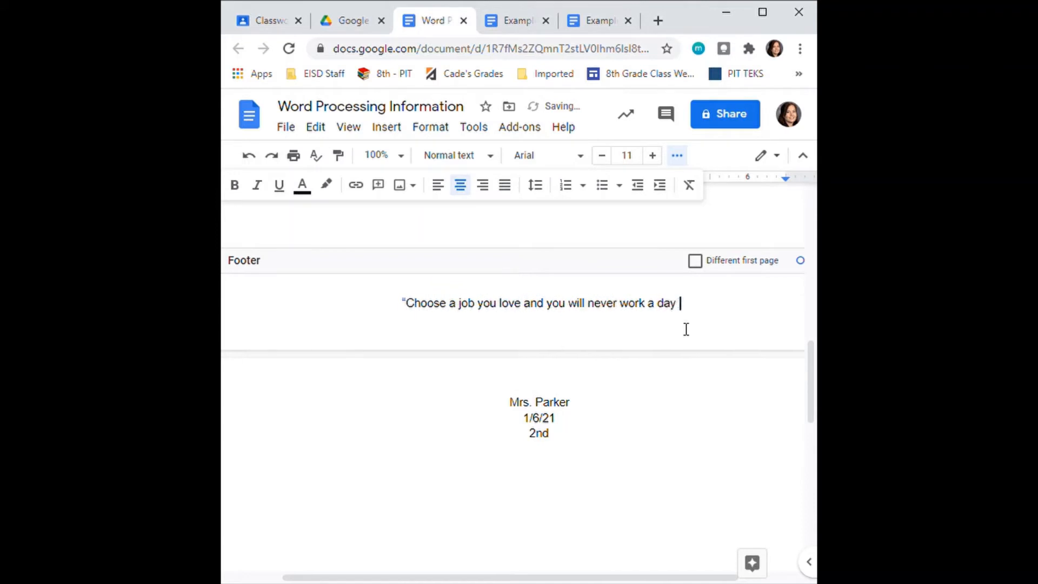
{"action": "type", "text": "in your life."}
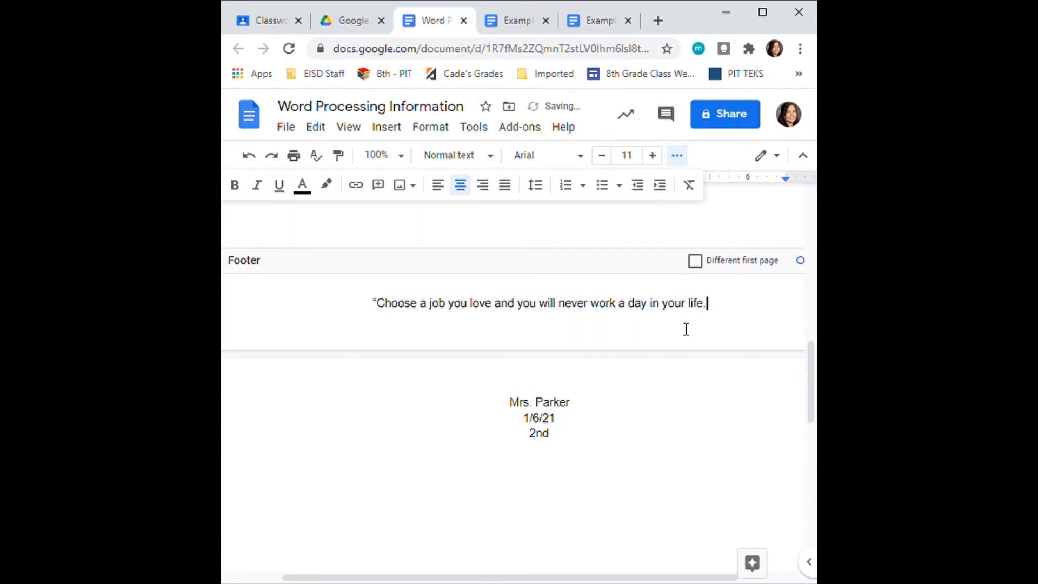
{"action": "type", "text": "\" C"}
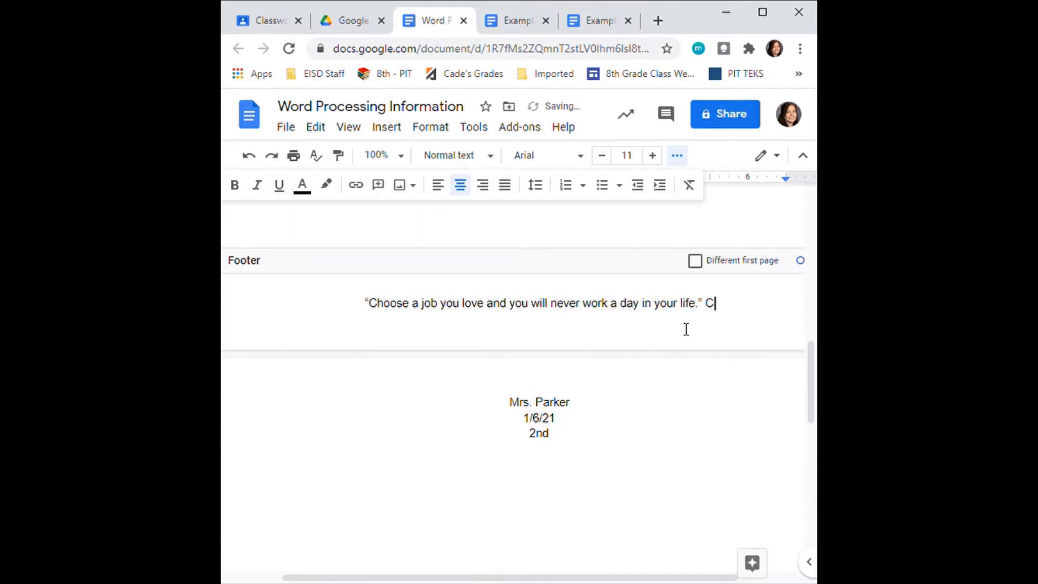
{"action": "type", "text": "onfuscius"}
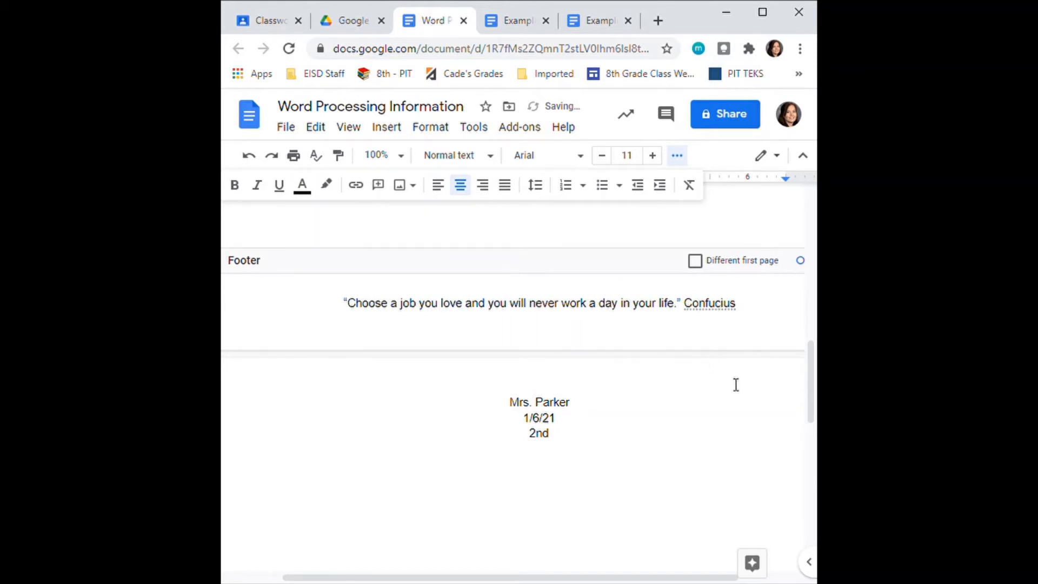
{"action": "right_click", "coordinate": [720, 306]}
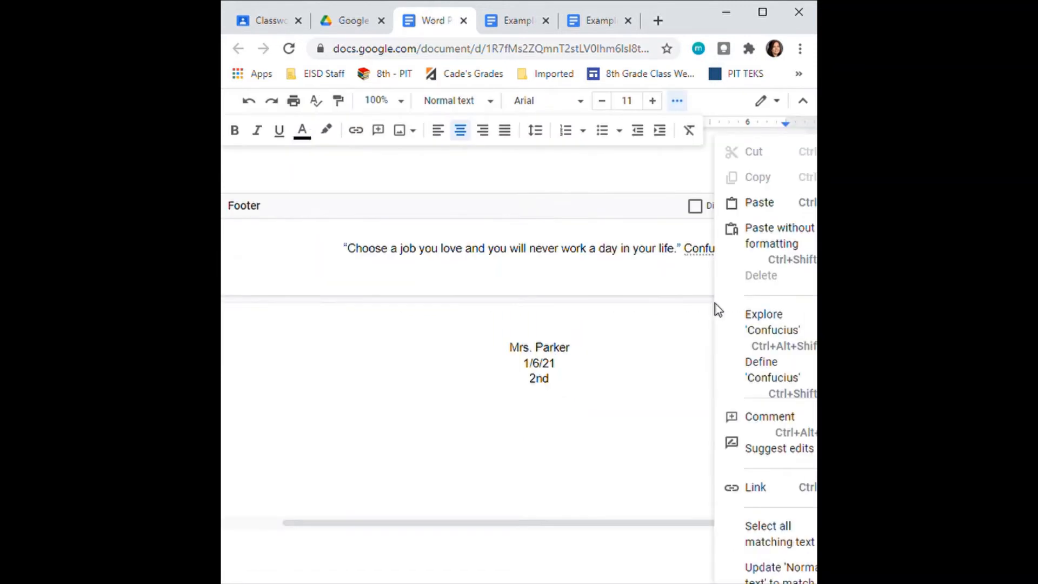
{"action": "left_click", "coordinate": [682, 278]}
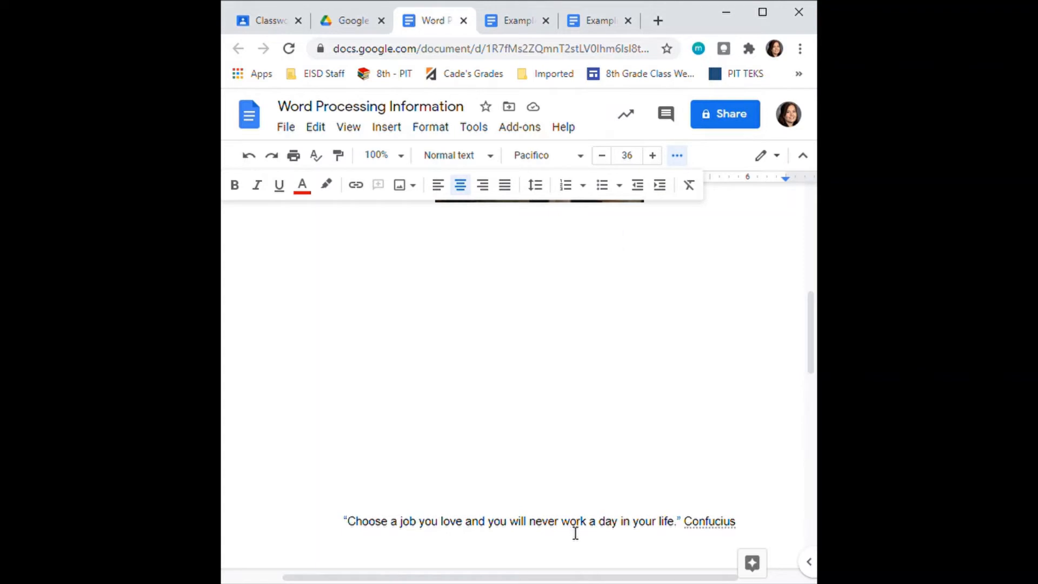
Review the header, cover page content and footer across both pages of the document.
{"action": "scroll", "coordinate": [574, 533], "scroll_direction": "up", "scroll_amount": 8}
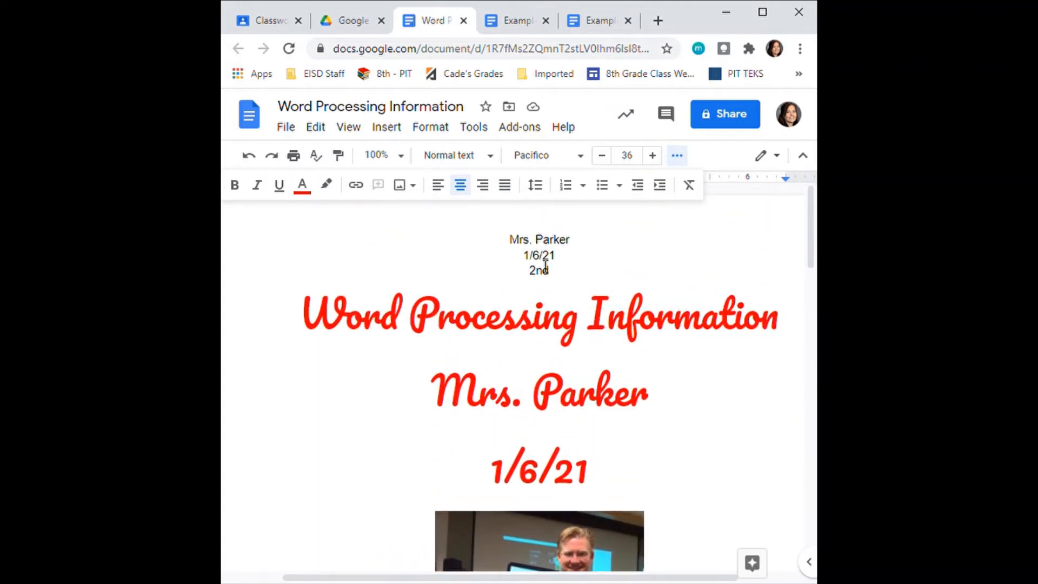
{"action": "scroll", "coordinate": [546, 351], "scroll_direction": "down", "scroll_amount": 6}
{"action": "scroll", "coordinate": [568, 350], "scroll_direction": "up", "scroll_amount": 6}
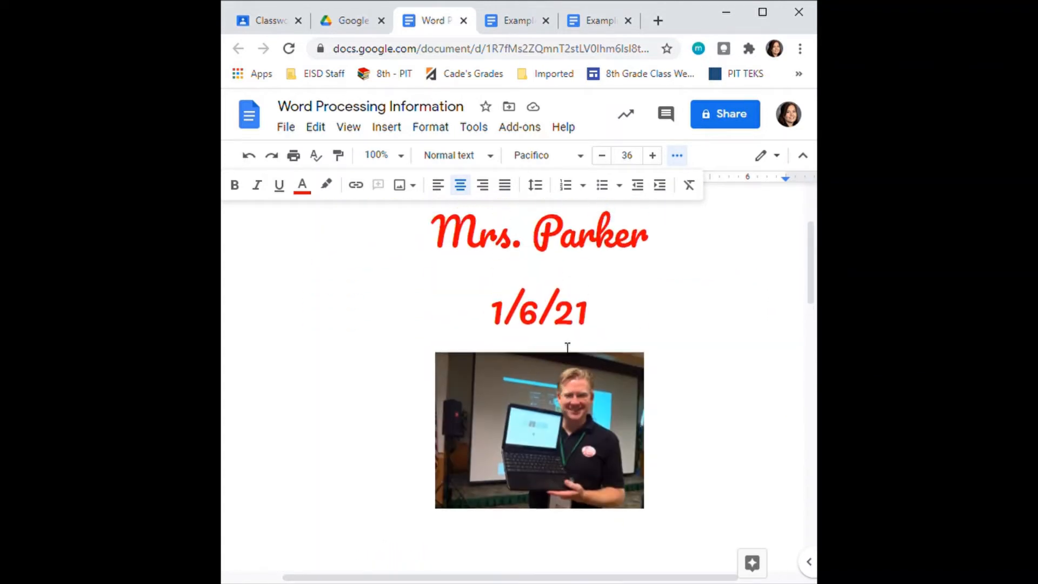
{"action": "scroll", "coordinate": [574, 321], "scroll_direction": "down", "scroll_amount": 11}
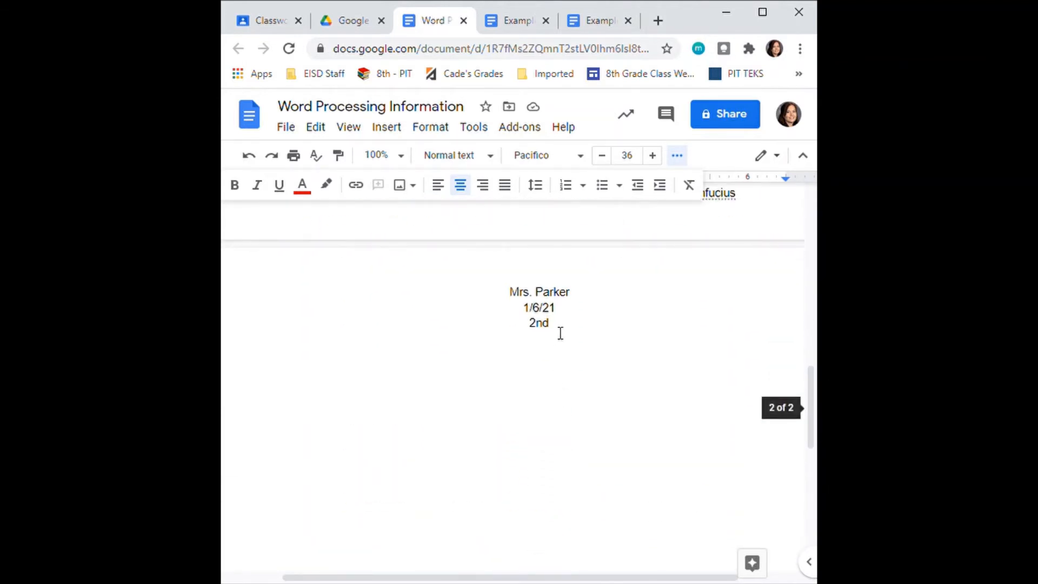
{"action": "mouse_move", "coordinate": [807, 423]}
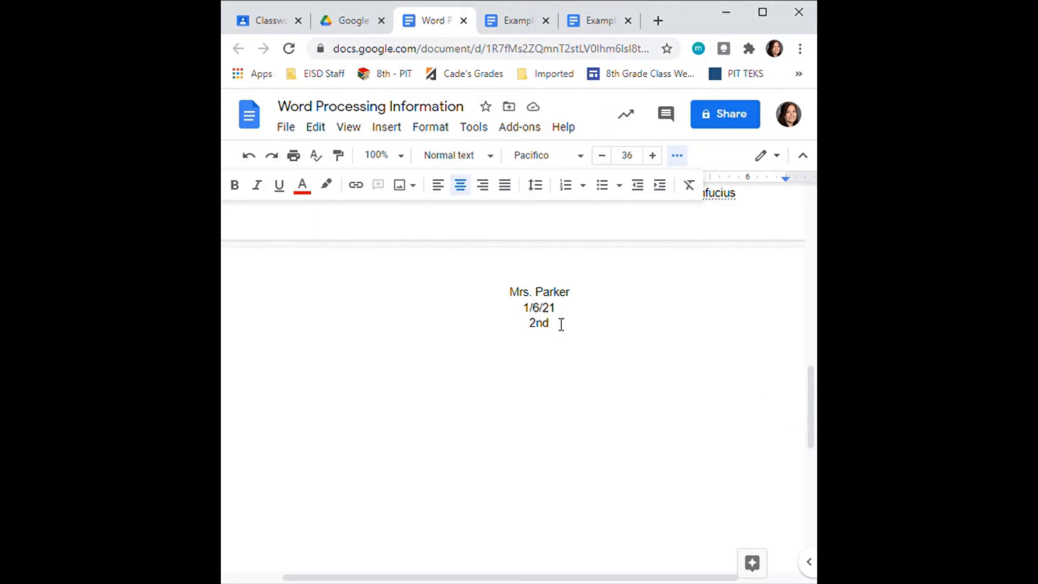
{"action": "scroll", "coordinate": [566, 314], "scroll_direction": "down", "scroll_amount": 6}
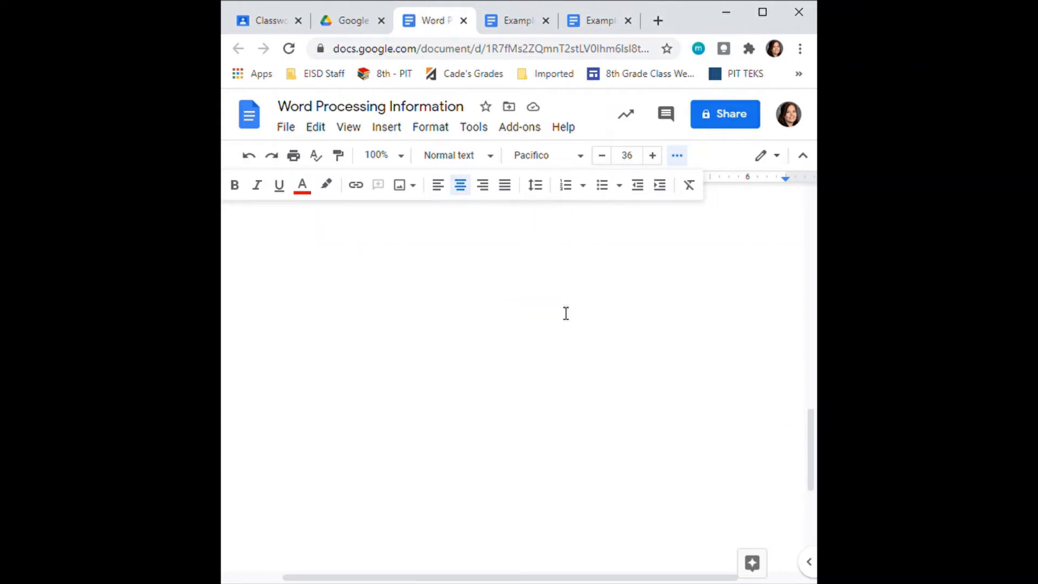
{"action": "scroll", "coordinate": [574, 527], "scroll_direction": "up", "scroll_amount": 15}
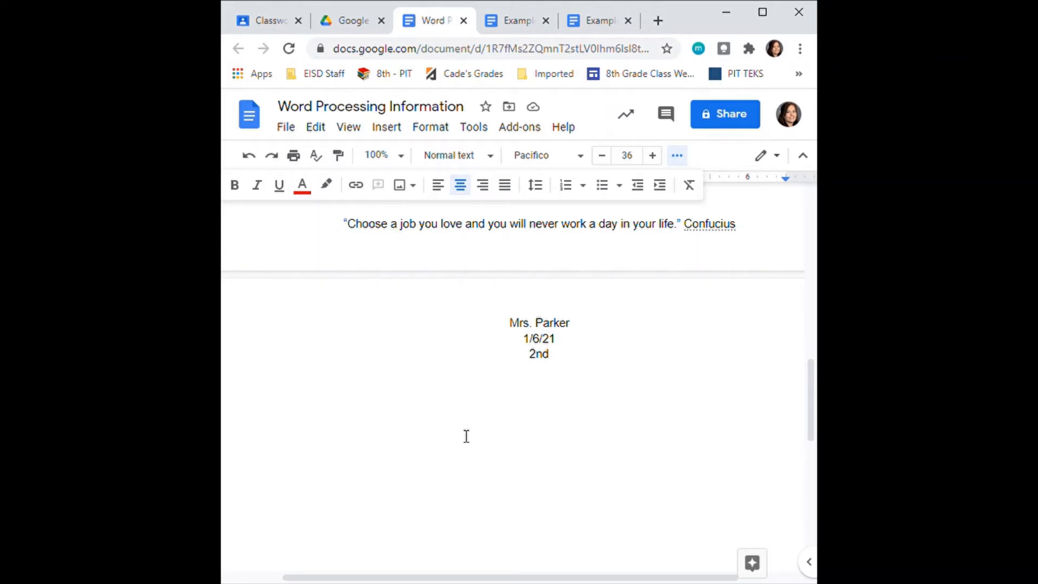
Set the text formatting at the start of the second page's body to Comic Sans MS, size 12, black.
{"action": "left_click", "coordinate": [441, 457]}
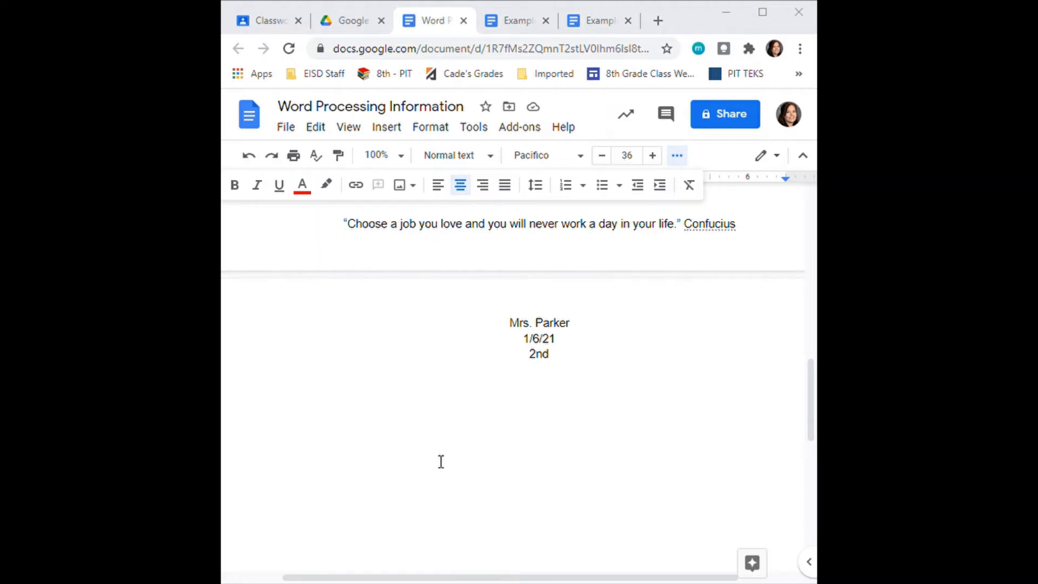
{"action": "left_click", "coordinate": [545, 421]}
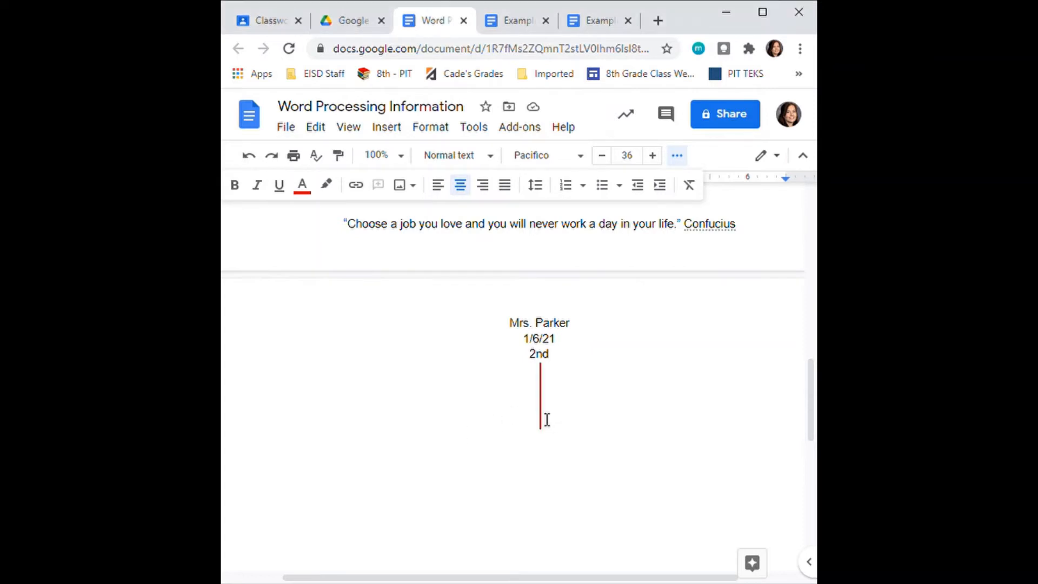
{"action": "left_click", "coordinate": [583, 157]}
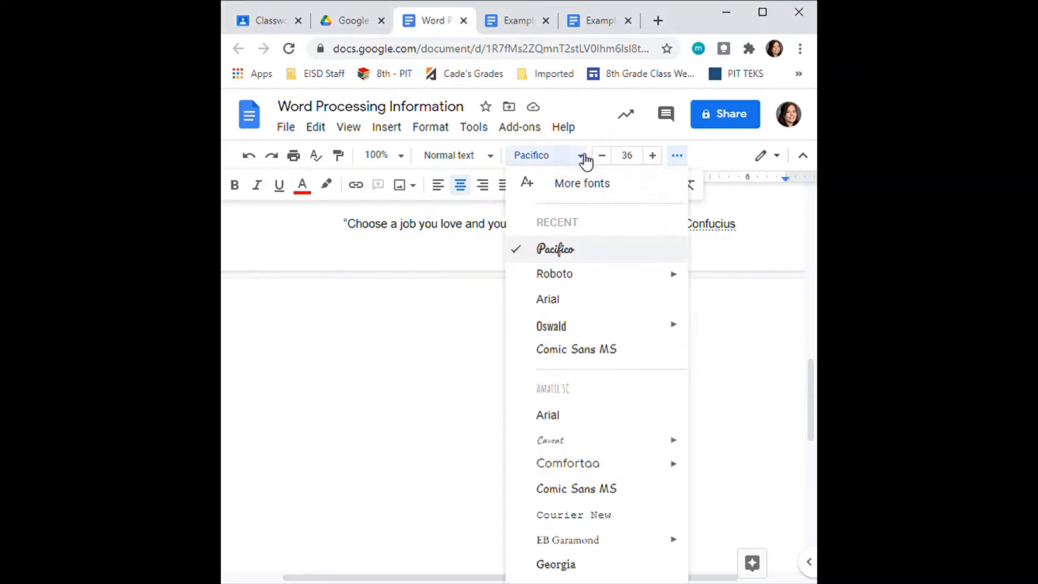
{"action": "left_click", "coordinate": [580, 354]}
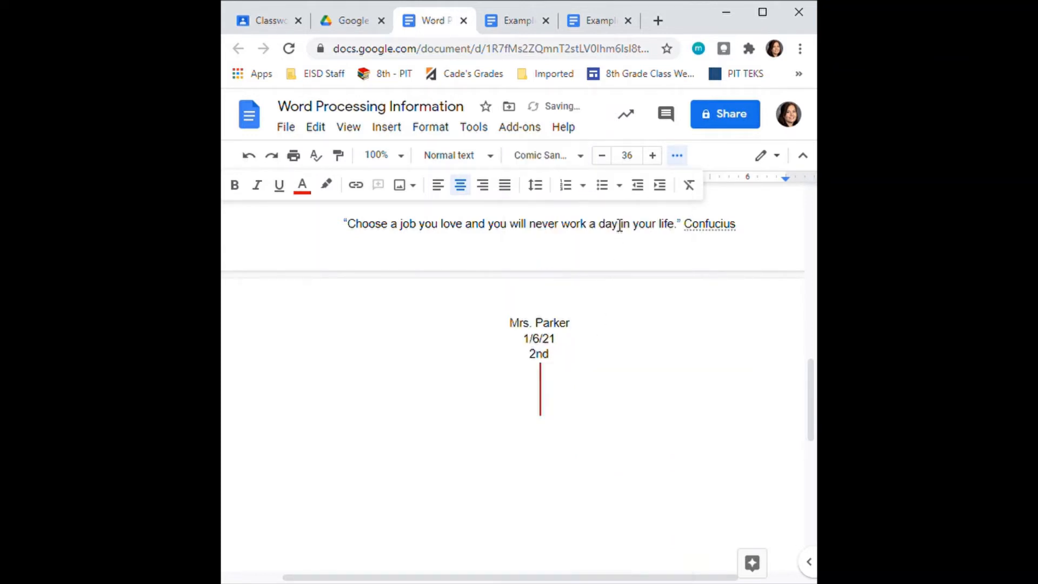
{"action": "left_click", "coordinate": [635, 158]}
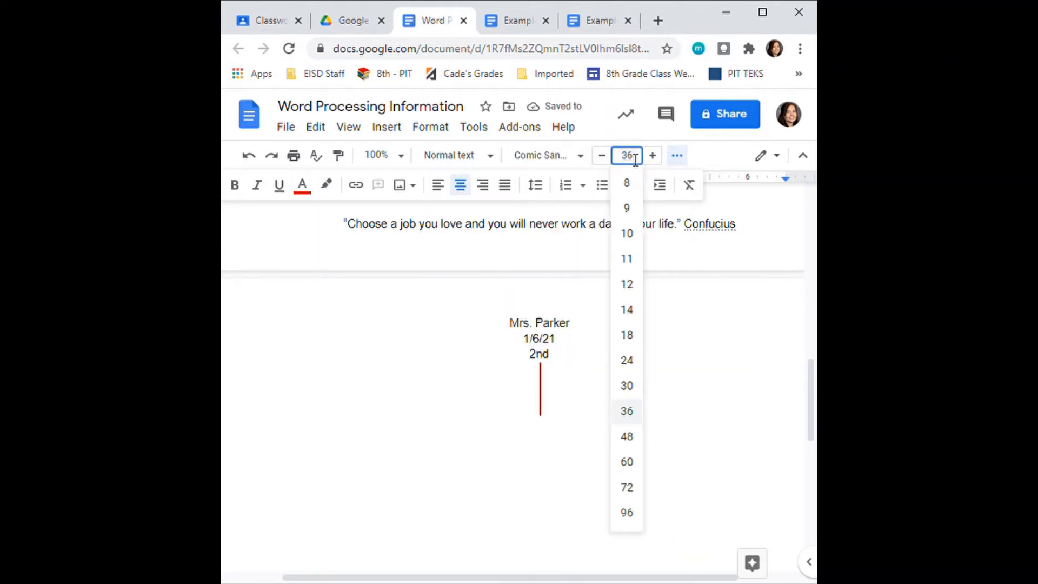
{"action": "left_click", "coordinate": [630, 286]}
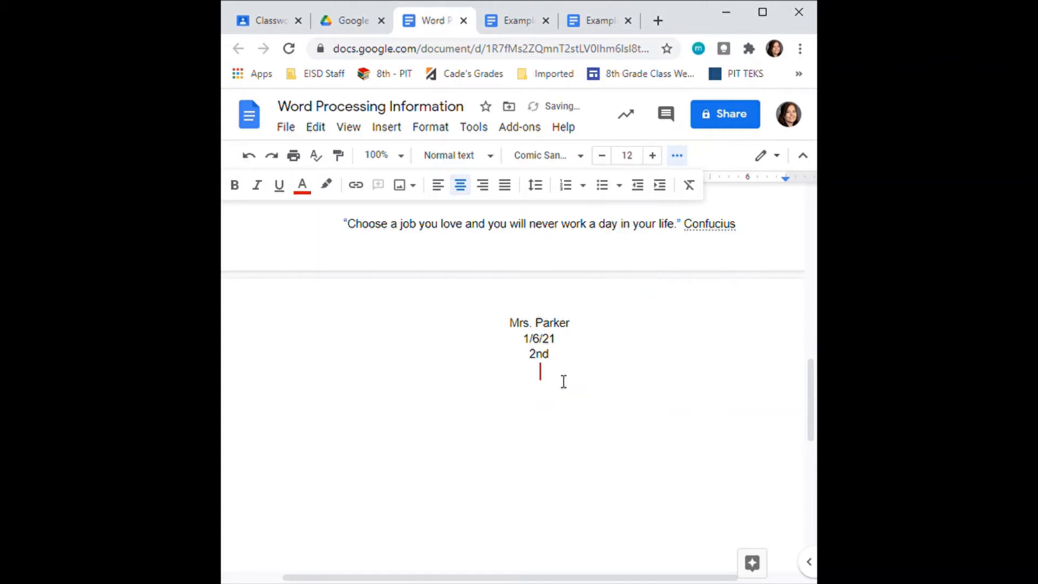
{"action": "left_click", "coordinate": [304, 189]}
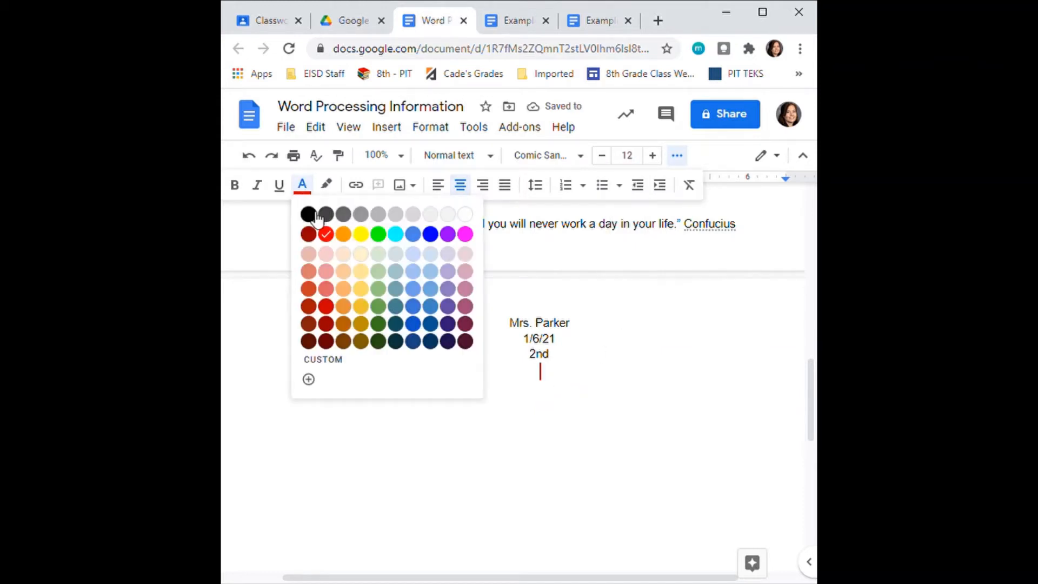
{"action": "left_click", "coordinate": [316, 215]}
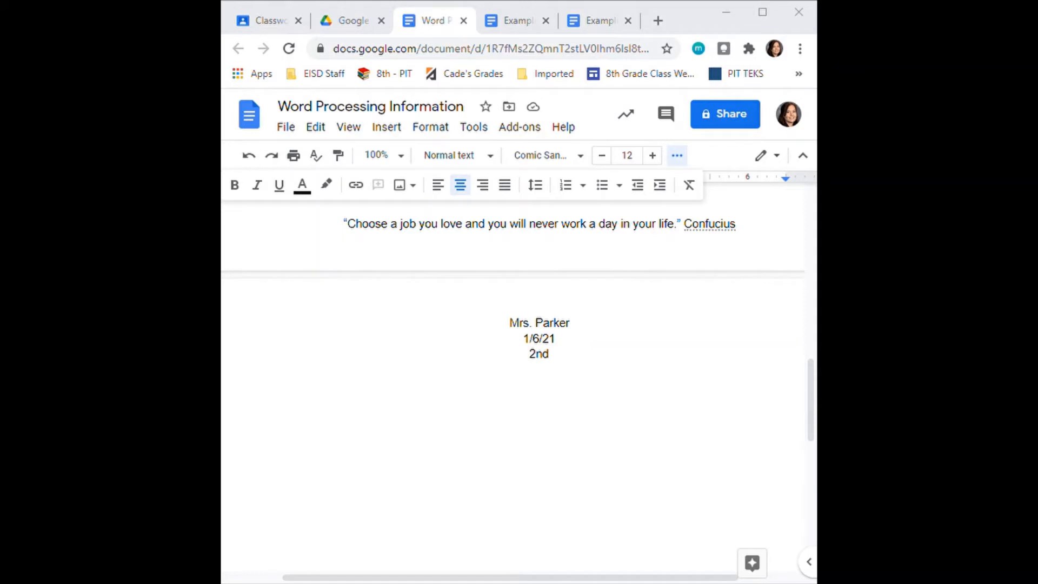
Enter the title “Word Processing Information” at the start of the second page's body.
{"action": "left_click", "coordinate": [541, 386]}
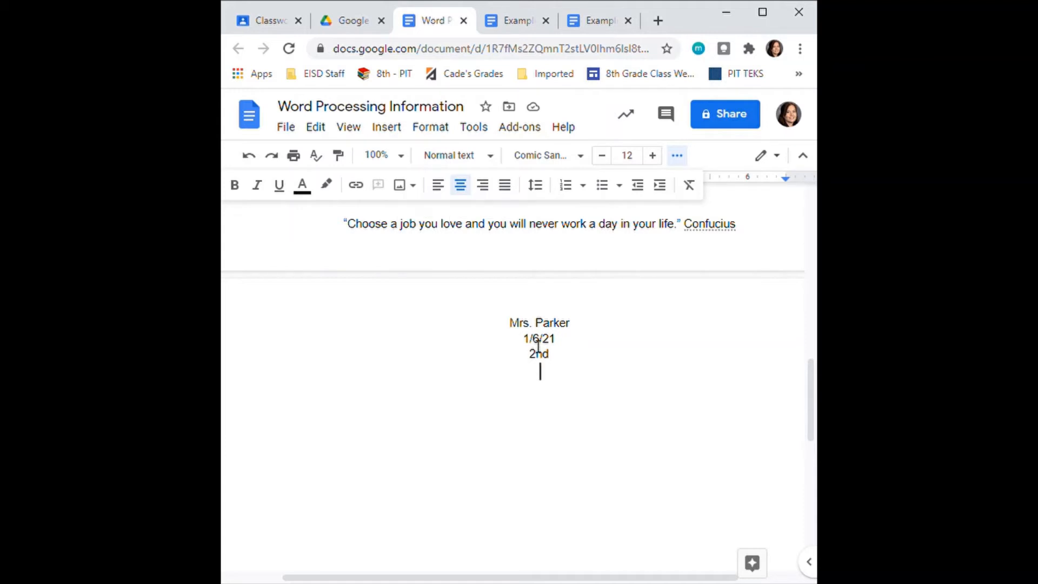
{"action": "type", "text": "Word Proces"}
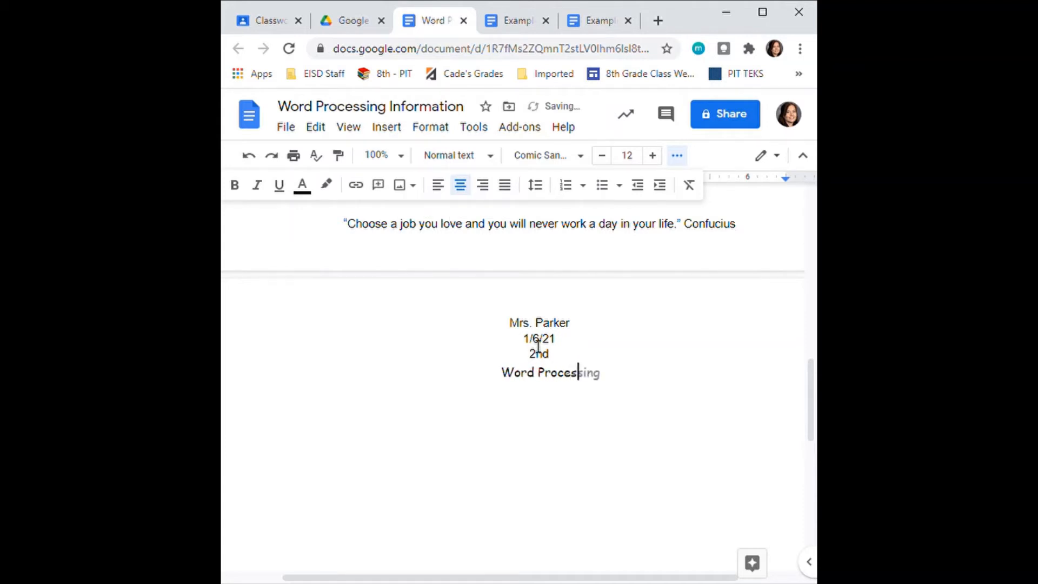
{"action": "type", "text": "sing Information"}
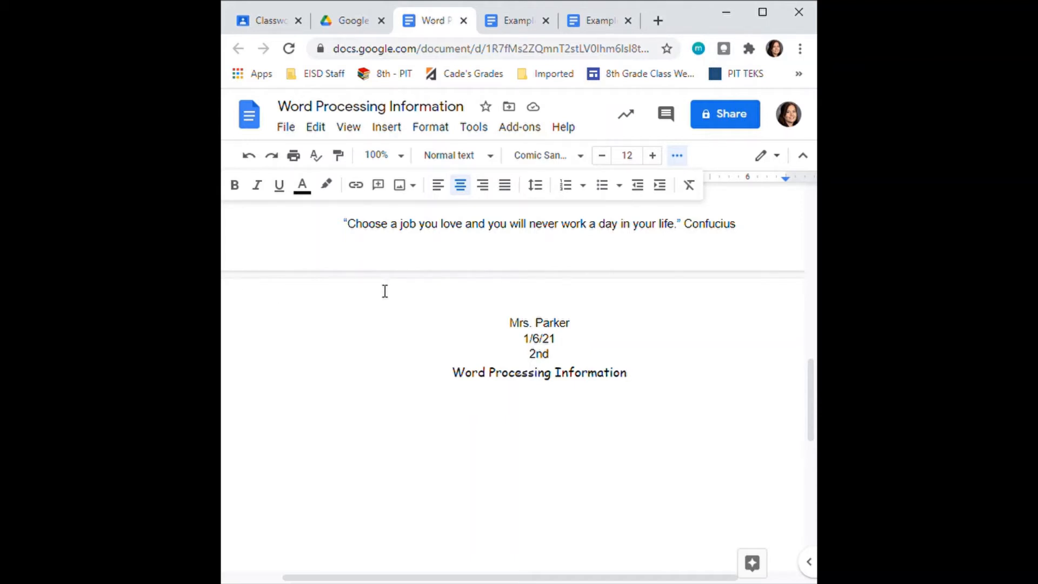
{"action": "key", "text": "Return"}
Add the bold, underlined heading “General Rules:” below the title.
{"action": "left_click", "coordinate": [237, 187]}
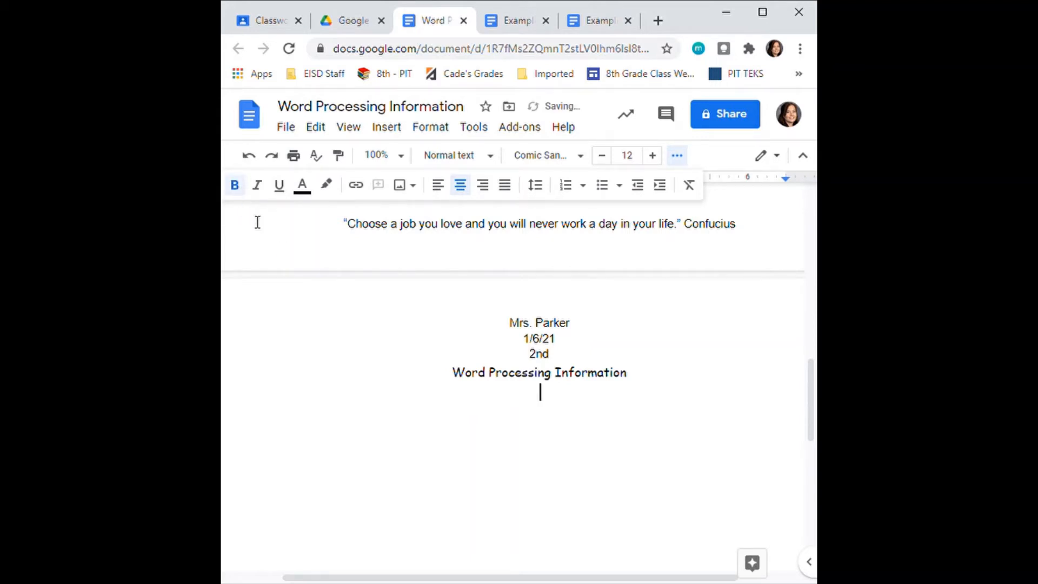
{"action": "left_click", "coordinate": [289, 189]}
{"action": "type", "text": "General Rules"}
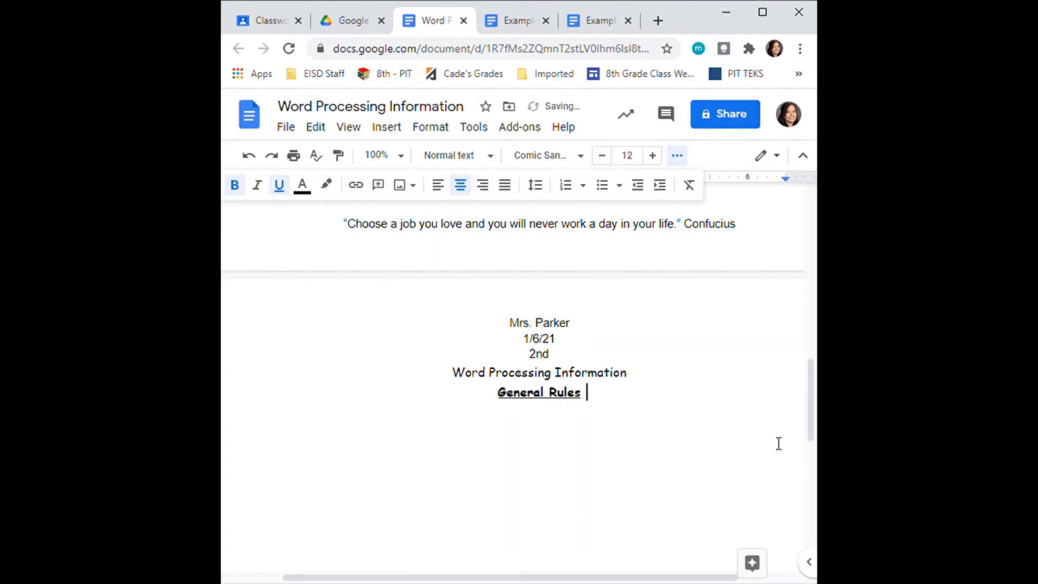
{"action": "key", "text": "BackSpace"}
{"action": "type", "text": ":"}
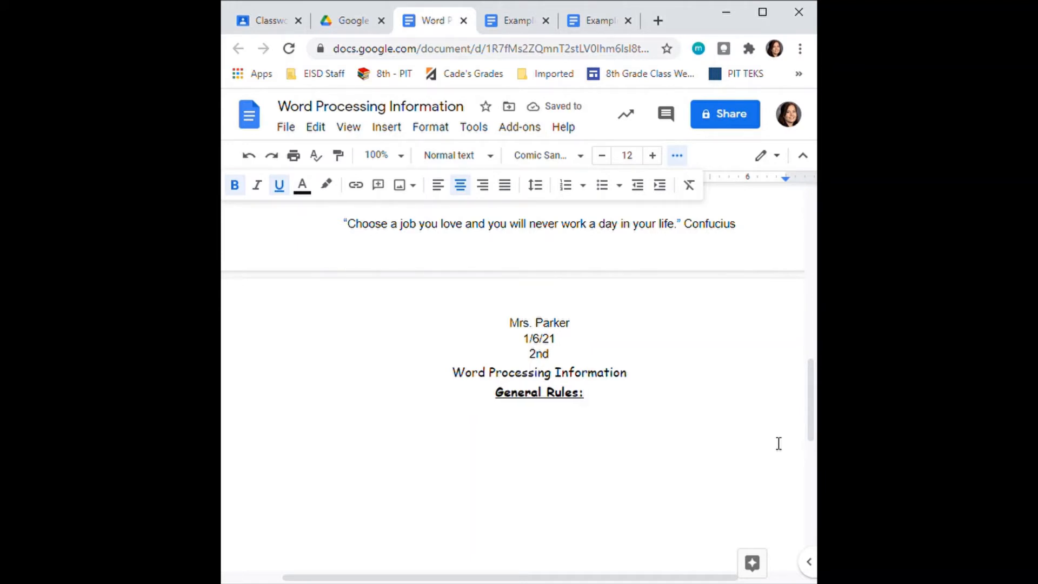
{"action": "key", "text": "Return"}
Turn off underline and bold for the line below the General Rules heading and left-align it.
{"action": "left_click", "coordinate": [279, 186]}
{"action": "left_click", "coordinate": [235, 187]}
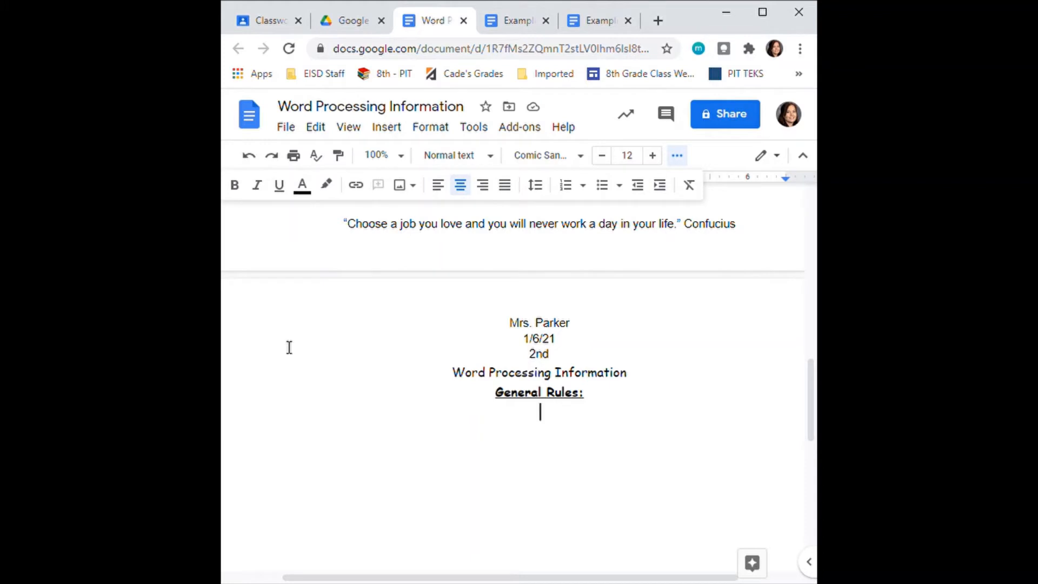
{"action": "left_click", "coordinate": [446, 190]}
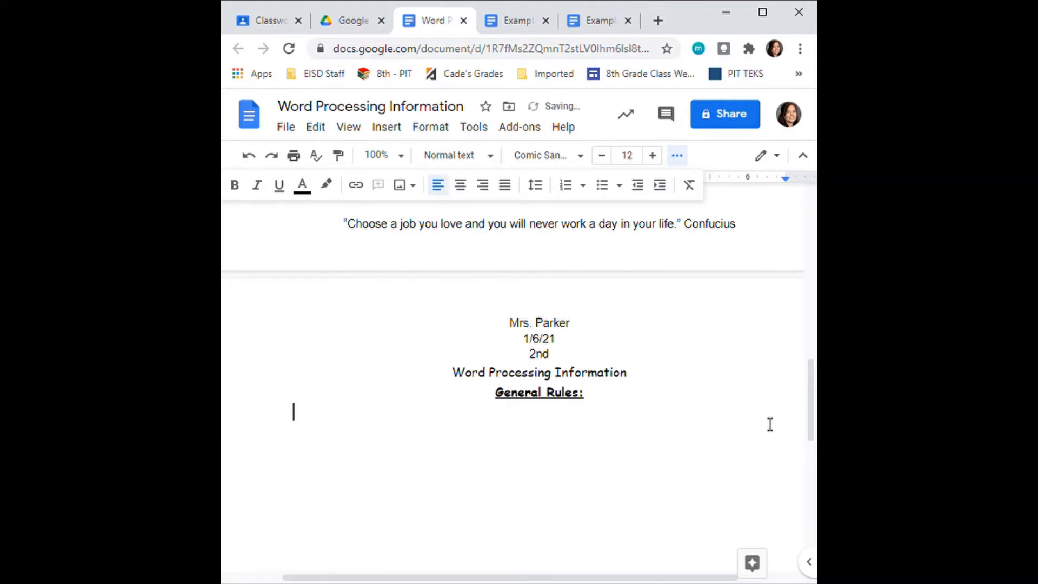
Enter the rule “There is 1 space between words, after a comma (,), semi-colon (;), quotation mark (“), dash (-), or slash (/).”.
{"action": "type", "text": "There is 1 space"}
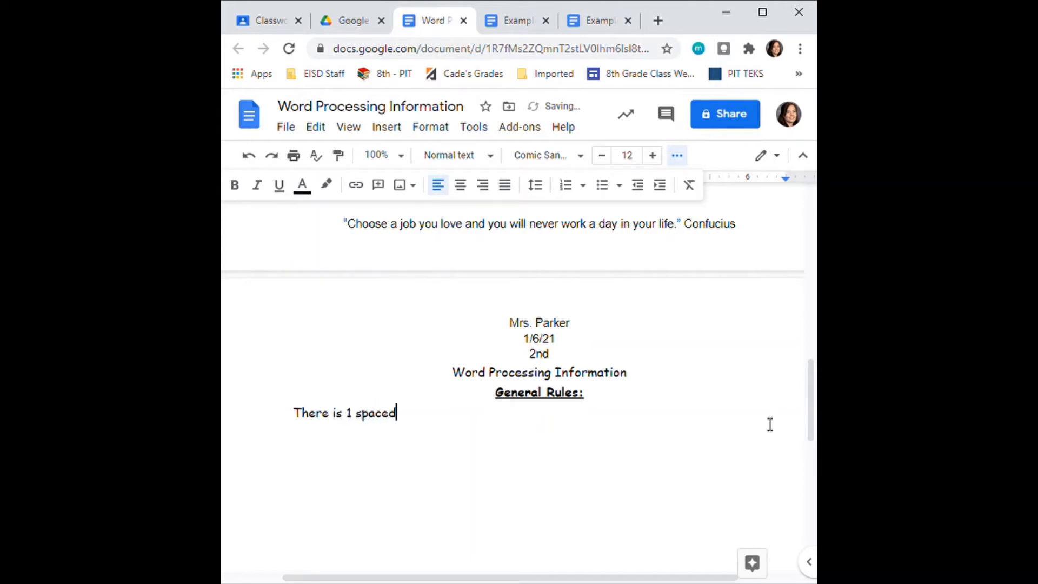
{"action": "type", "text": " between wo"}
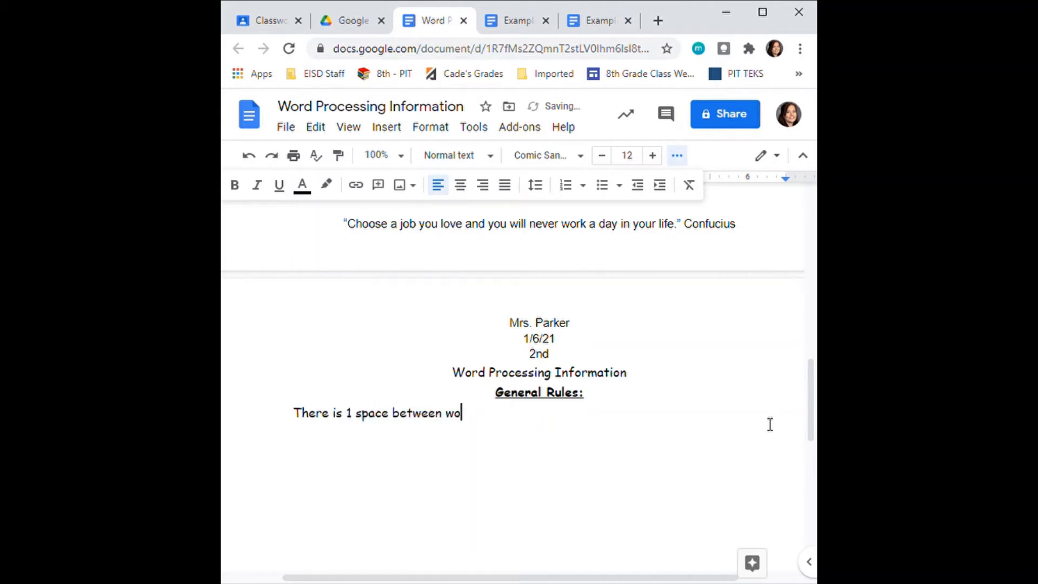
{"action": "type", "text": "rds, after a"}
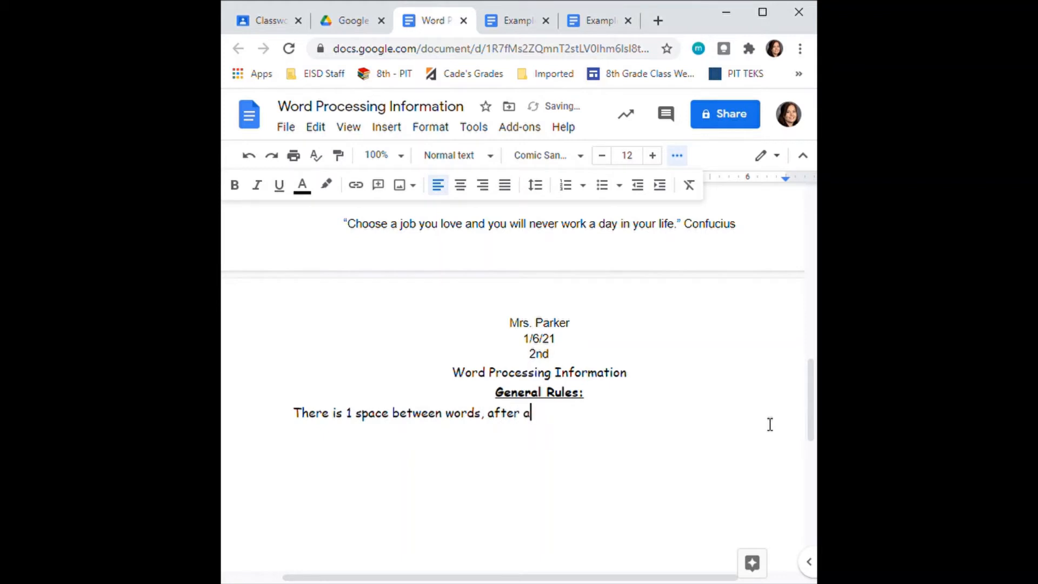
{"action": "type", "text": " comma (,), semi"}
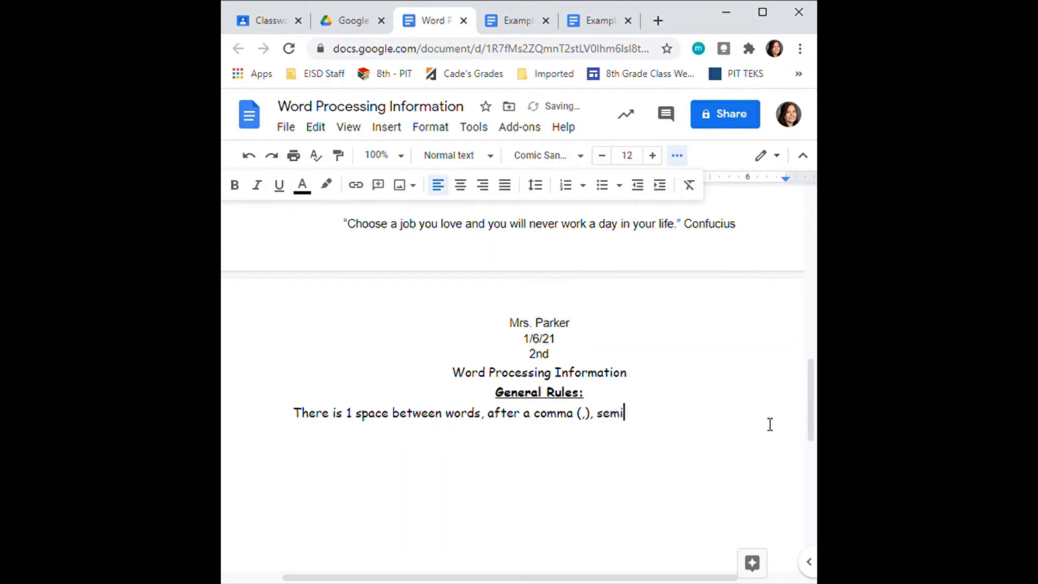
{"action": "type", "text": "-colon (;), quota"}
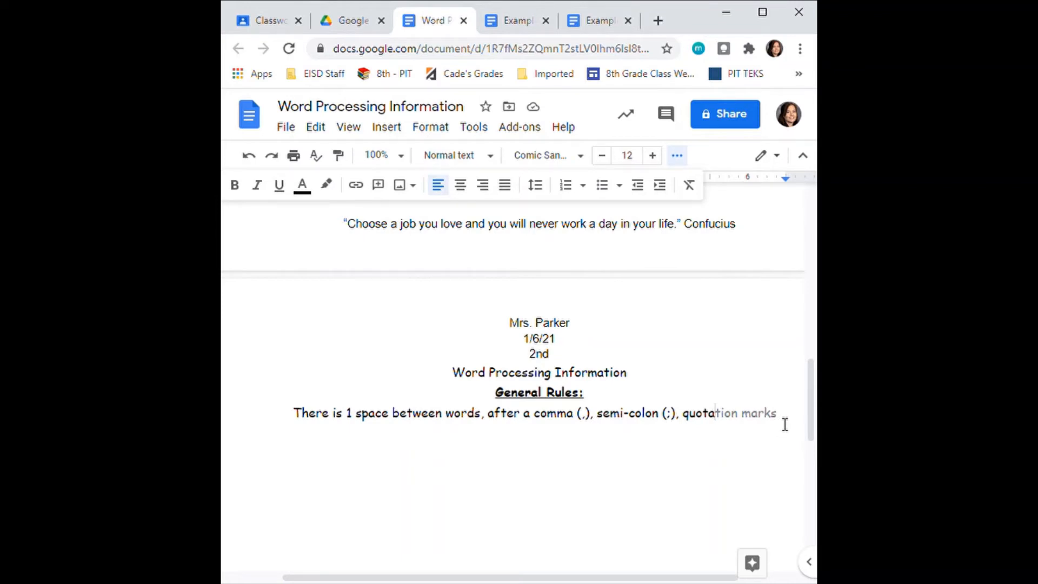
{"action": "key", "text": "Tab"}
{"action": "key", "text": "BackSpace"}
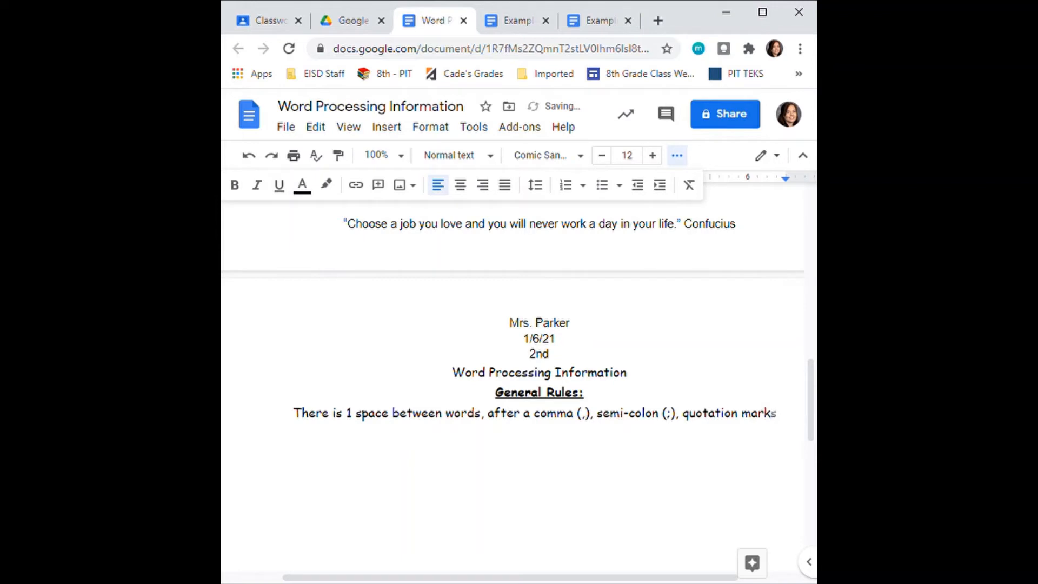
{"action": "type", "text": "(\"), dash (-)"}
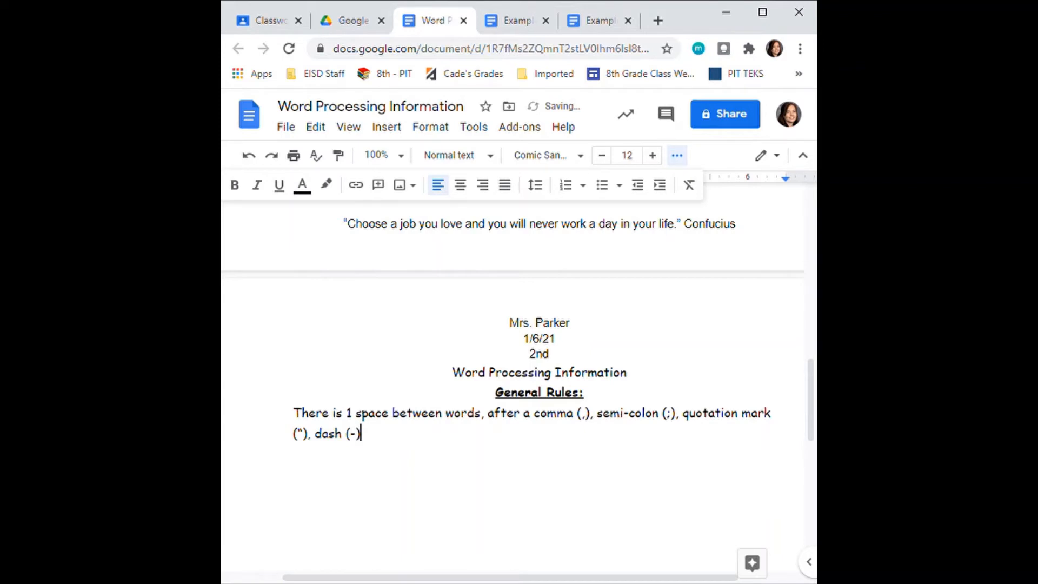
{"action": "type", "text": ", or slash (/)."}
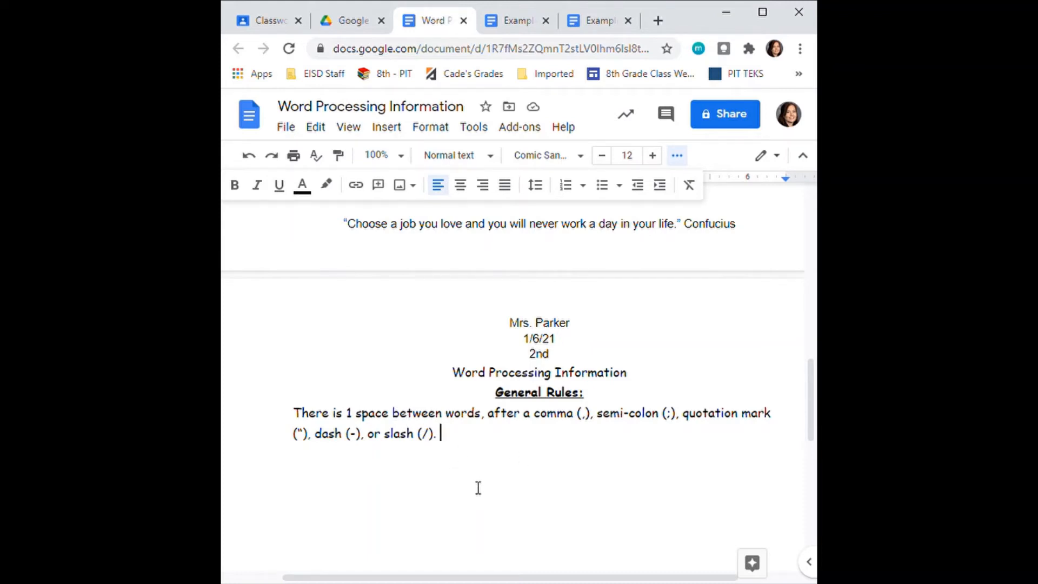
{"action": "key", "text": "Return"}
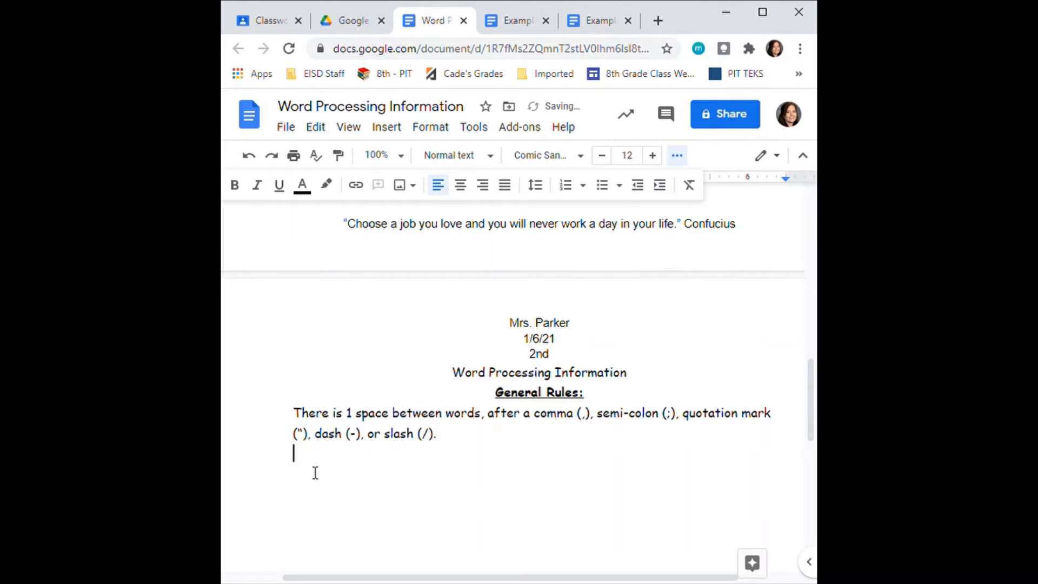
Add the rule “In a single-spaced document (such as a formal letter) there are 2 spaces between each paragraph.”.
{"action": "type", "text": "In a single"}
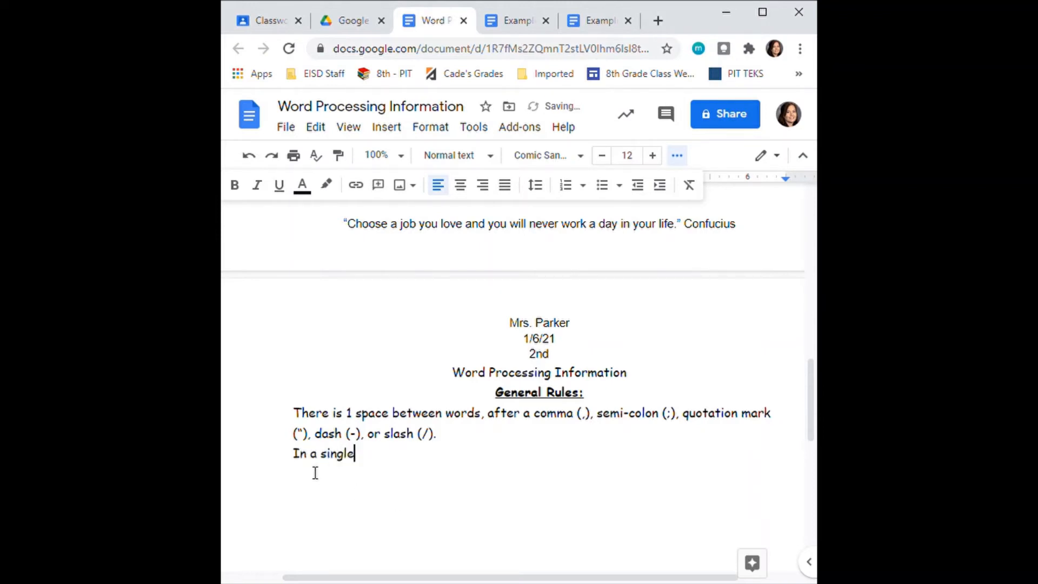
{"action": "type", "text": "-spaced document "}
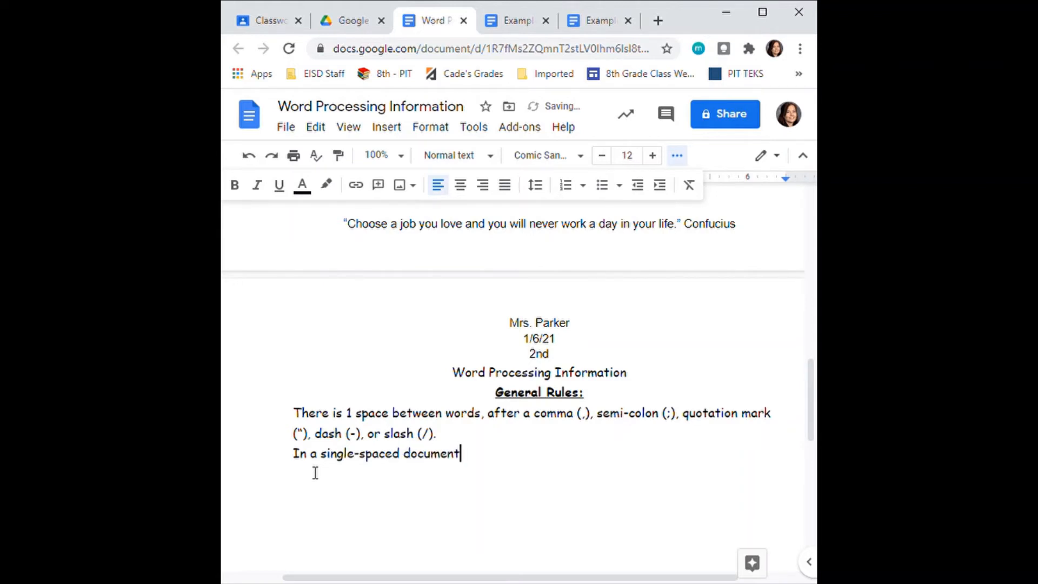
{"action": "type", "text": "(such as a formal lette"}
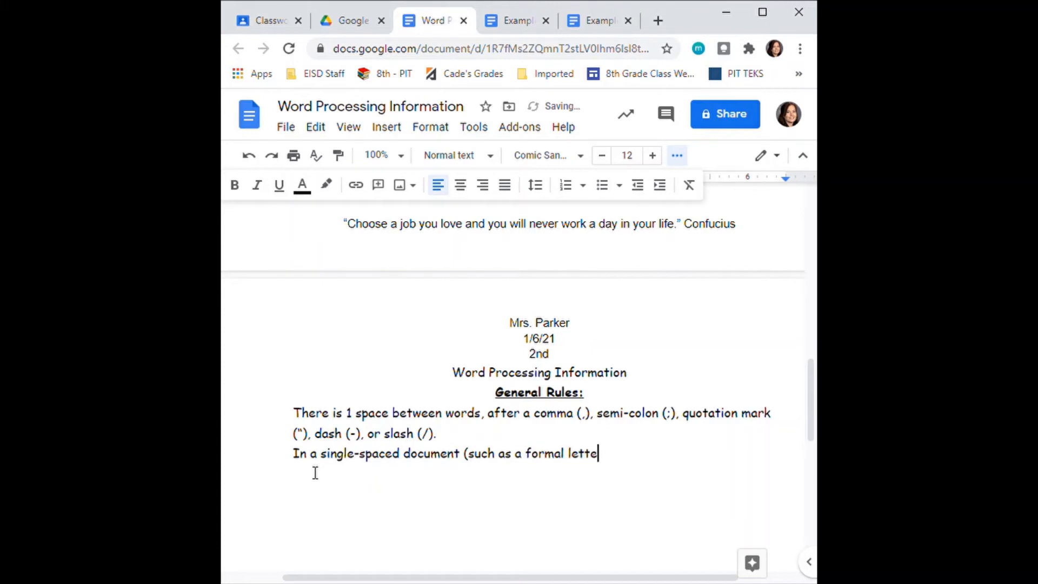
{"action": "type", "text": "r) there are 2 spaces be"}
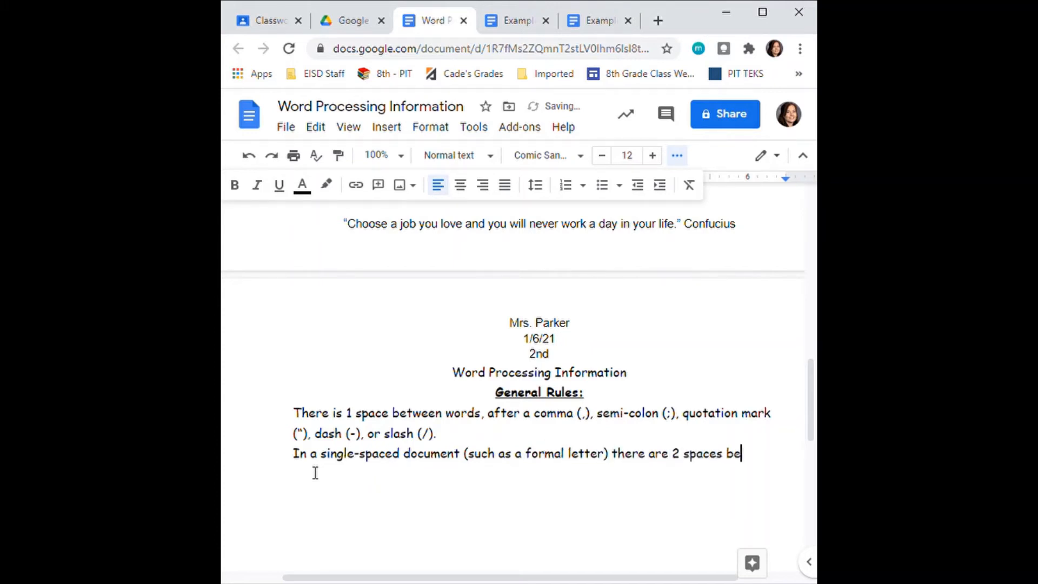
{"action": "type", "text": "tween each paragraph."}
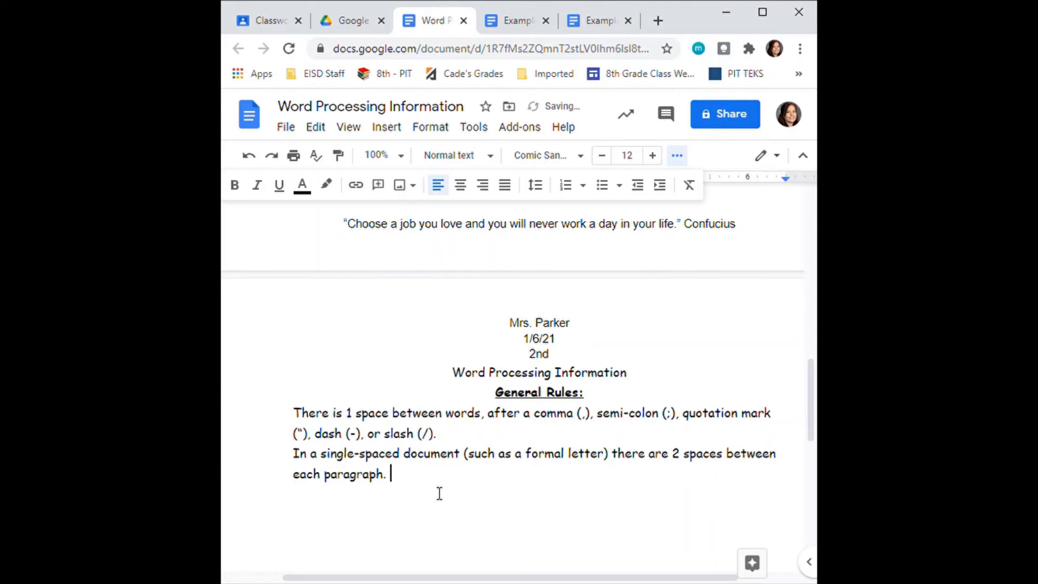
{"action": "key", "text": "Return"}
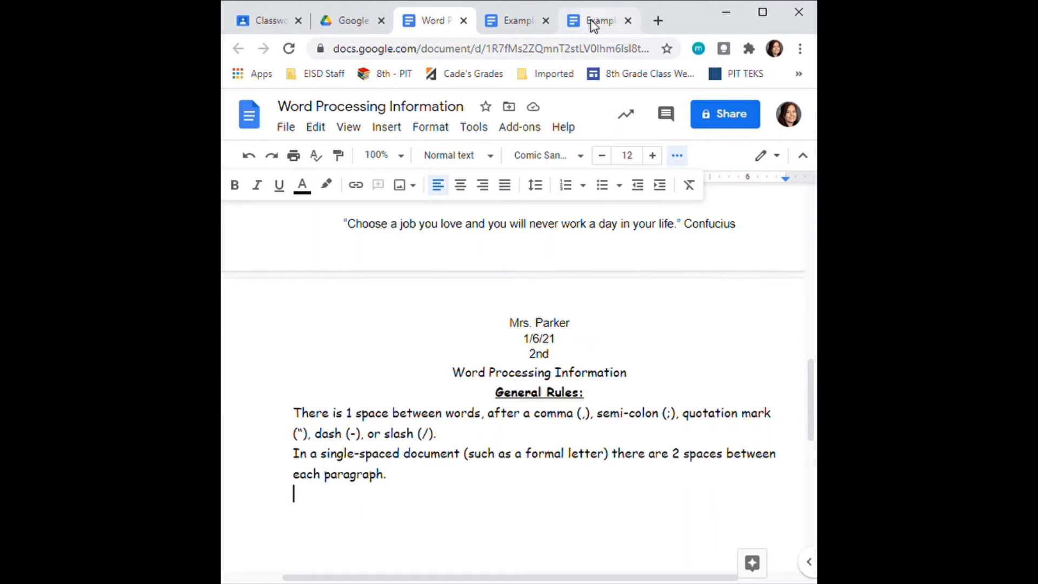
Switch to the example Word Processing Information document and set all its text to Comic Sans MS, size 12.
{"action": "left_click", "coordinate": [515, 17]}
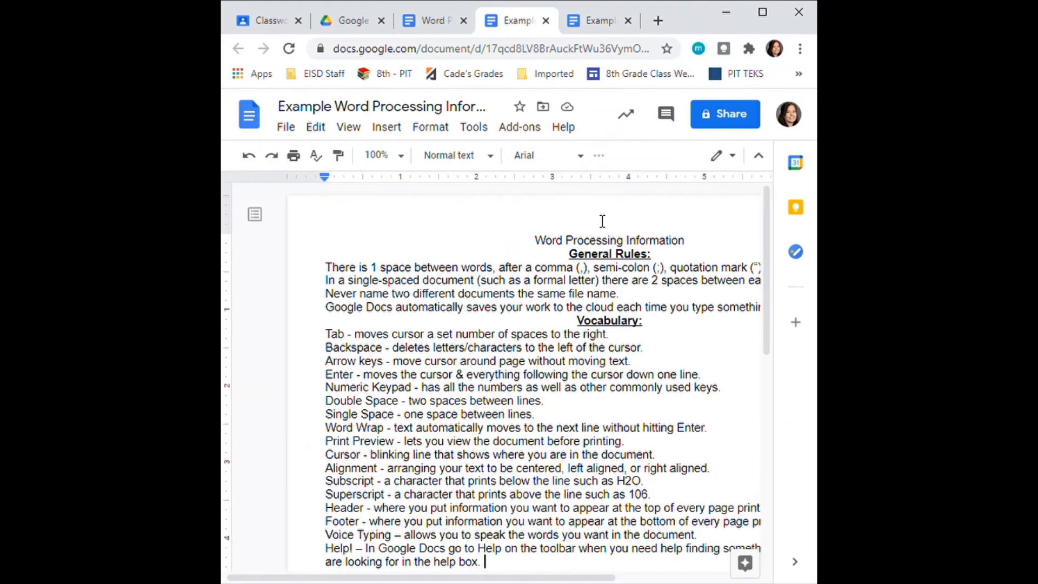
{"action": "left_click_drag", "start_coordinate": [535, 240], "coordinate": [661, 569]}
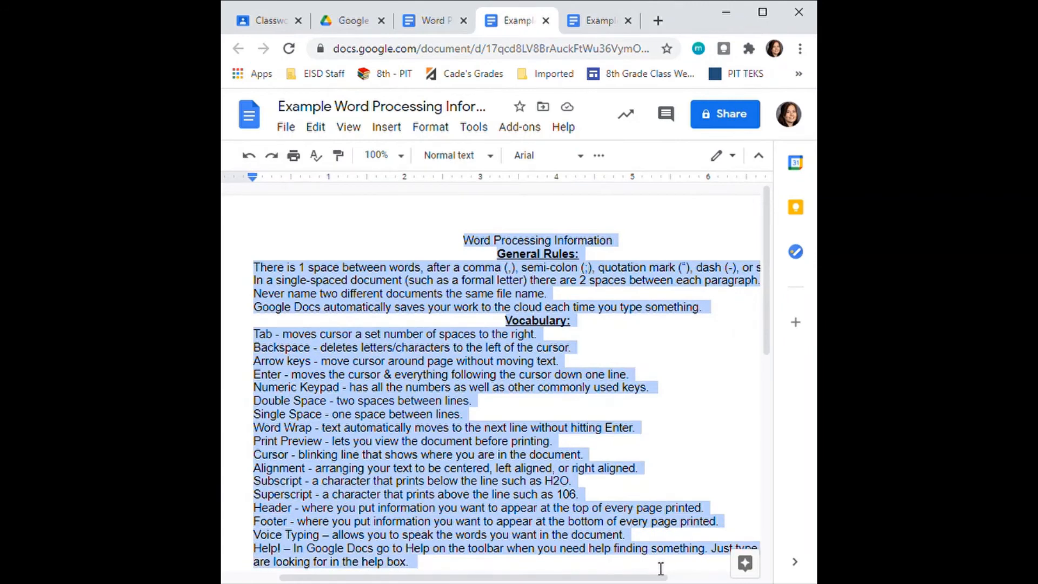
{"action": "left_click", "coordinate": [557, 157]}
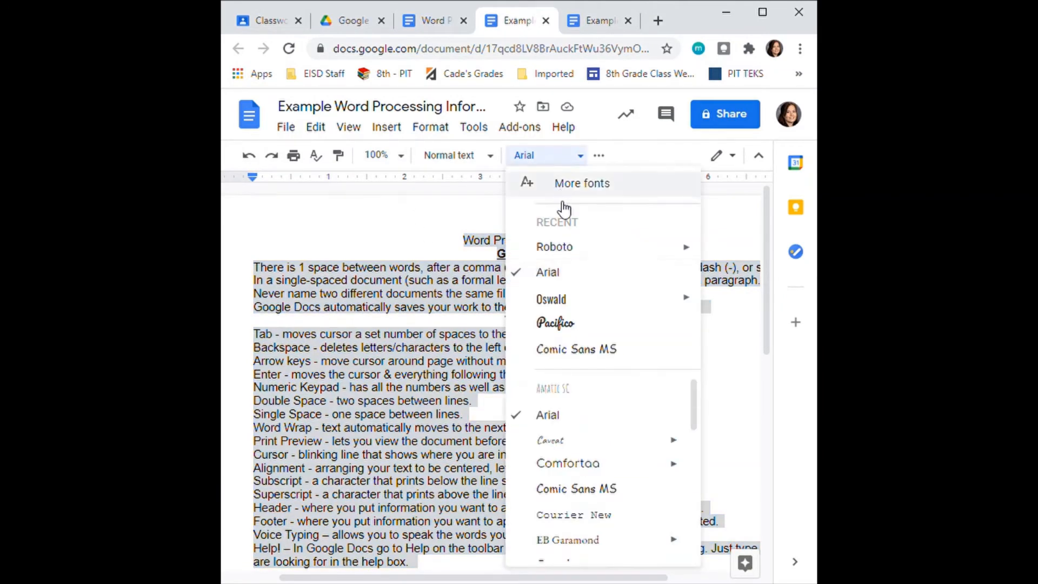
{"action": "left_click", "coordinate": [581, 488]}
{"action": "left_click", "coordinate": [599, 157]}
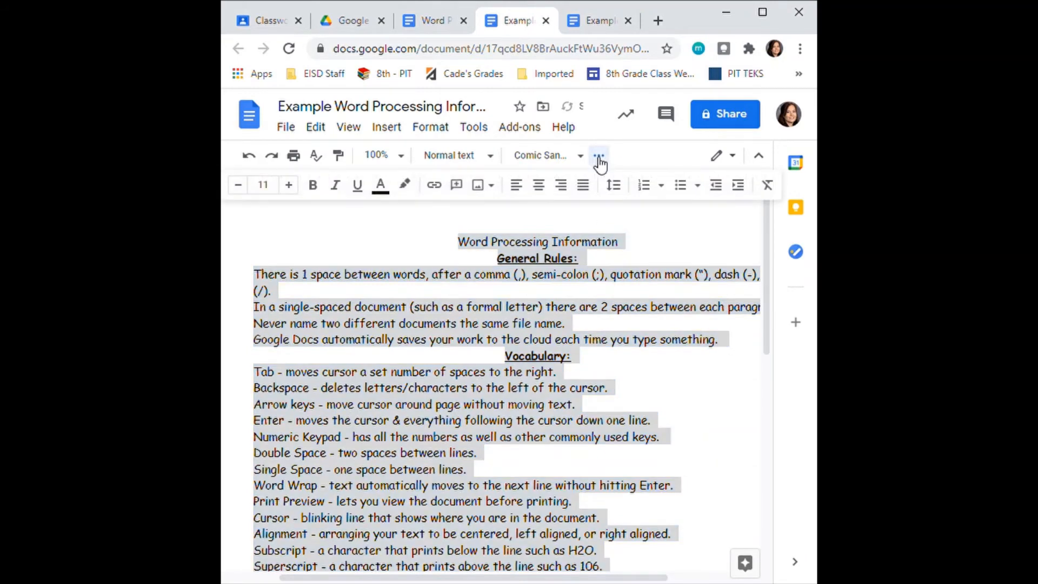
{"action": "left_click", "coordinate": [289, 185]}
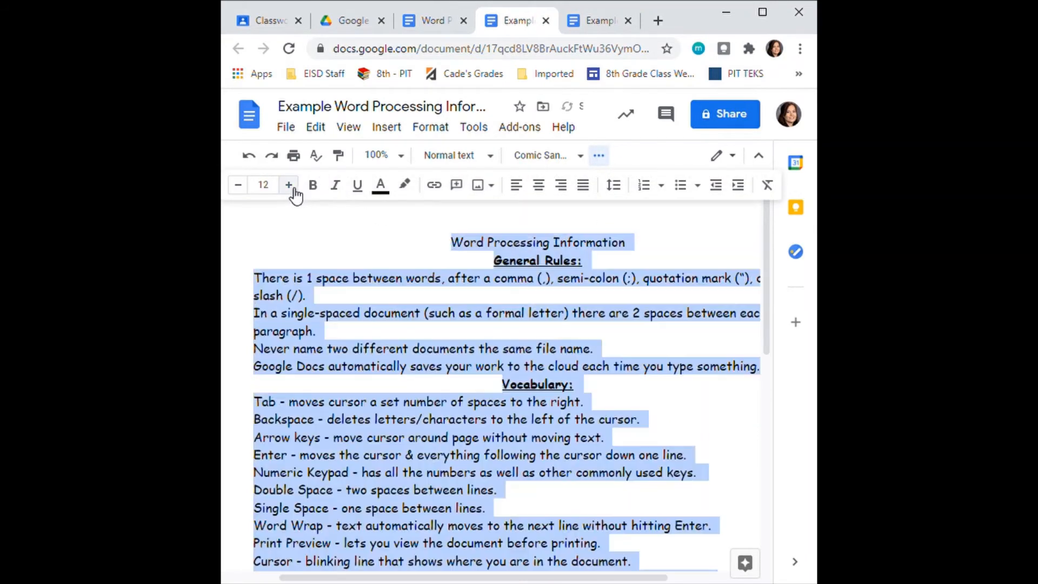
{"action": "left_click", "coordinate": [422, 278]}
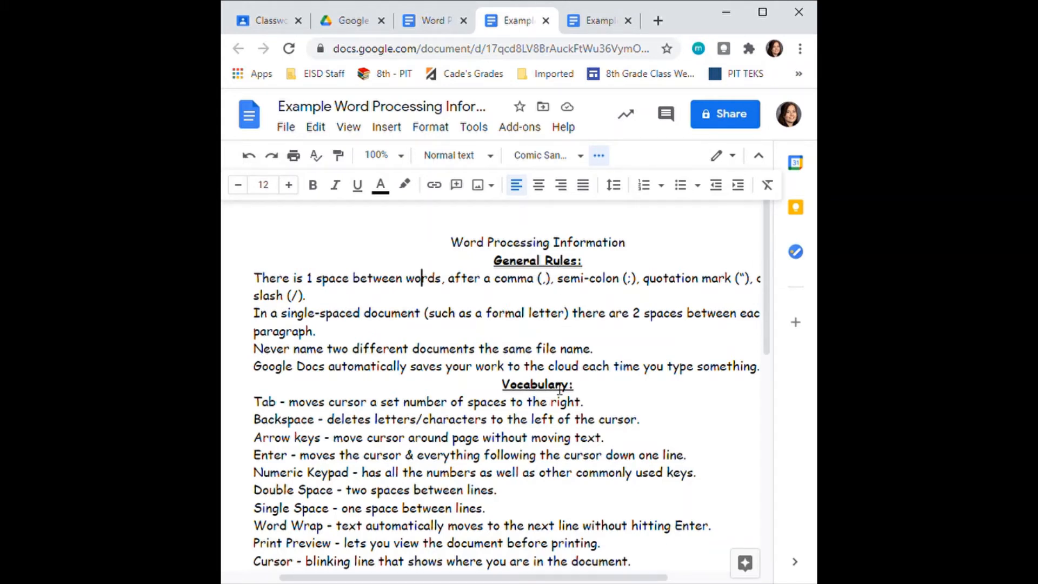
Delete the characters after the H of “H2O” in the Subscript definition of the Vocabulary section.
{"action": "scroll", "coordinate": [628, 381], "scroll_direction": "down", "scroll_amount": 2}
{"action": "scroll", "coordinate": [629, 382], "scroll_direction": "down", "scroll_amount": 2}
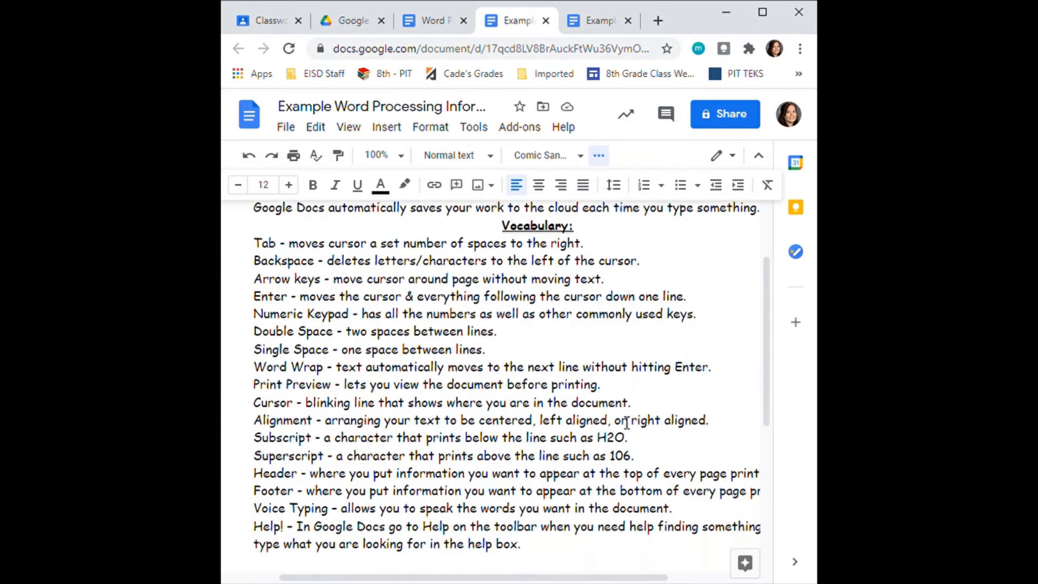
{"action": "left_click", "coordinate": [616, 438]}
{"action": "left_click_drag", "start_coordinate": [625, 442], "coordinate": [623, 441]}
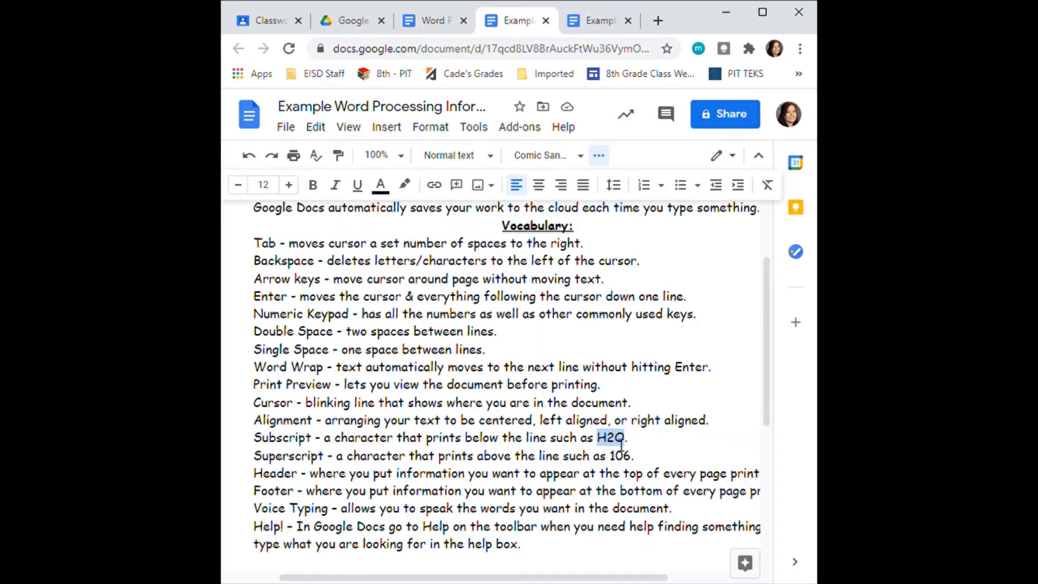
{"action": "left_click", "coordinate": [620, 444]}
{"action": "key", "text": "BackSpace"}
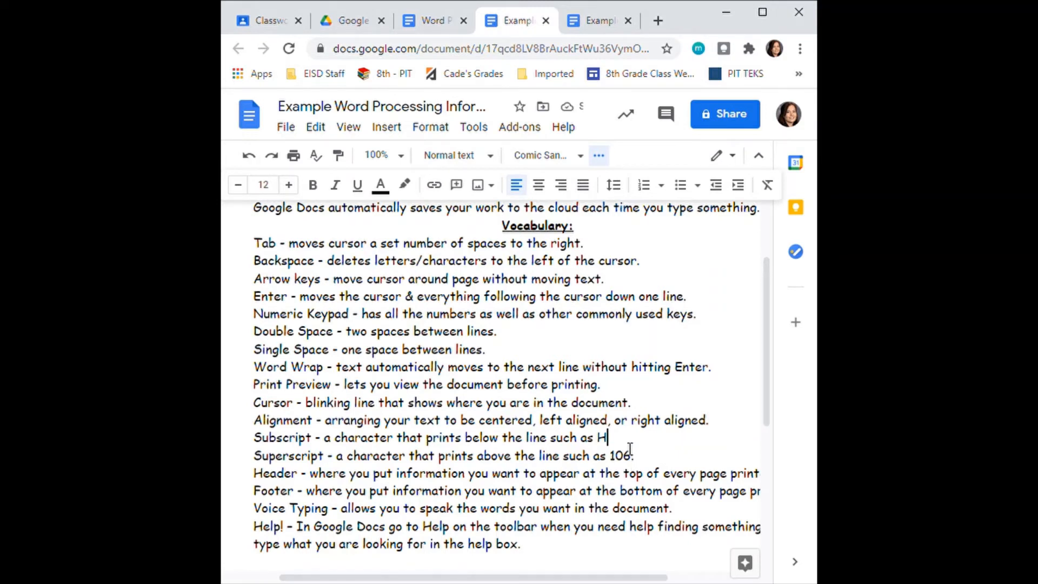
{"action": "key", "text": "BackSpace"}
Add a subscript 2 after the H at the end of the Subscript definition in the Vocabulary section.
{"action": "left_click", "coordinate": [571, 133]}
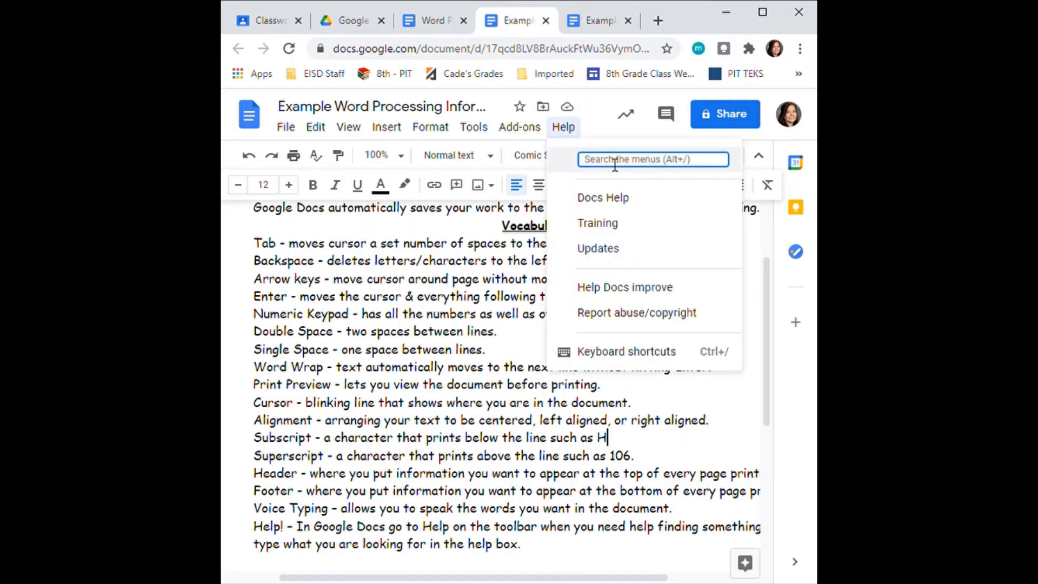
{"action": "type", "text": "subs"}
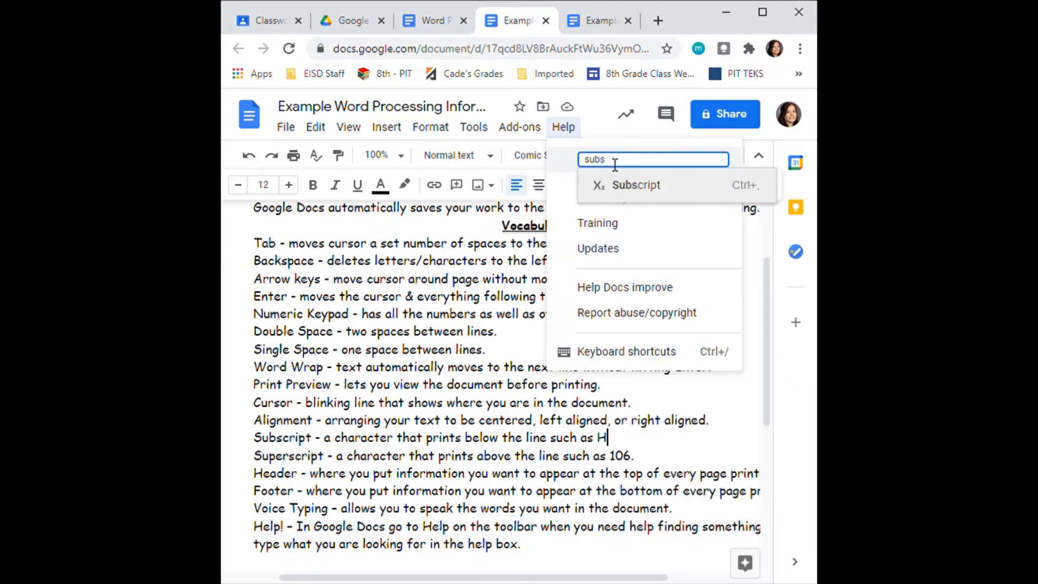
{"action": "left_click", "coordinate": [665, 187]}
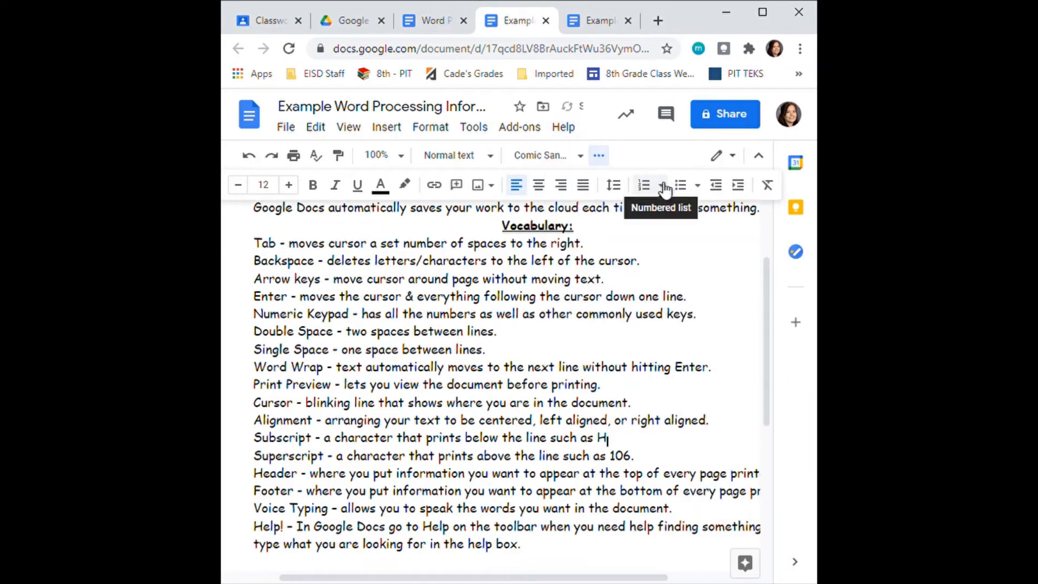
{"action": "type", "text": "2"}
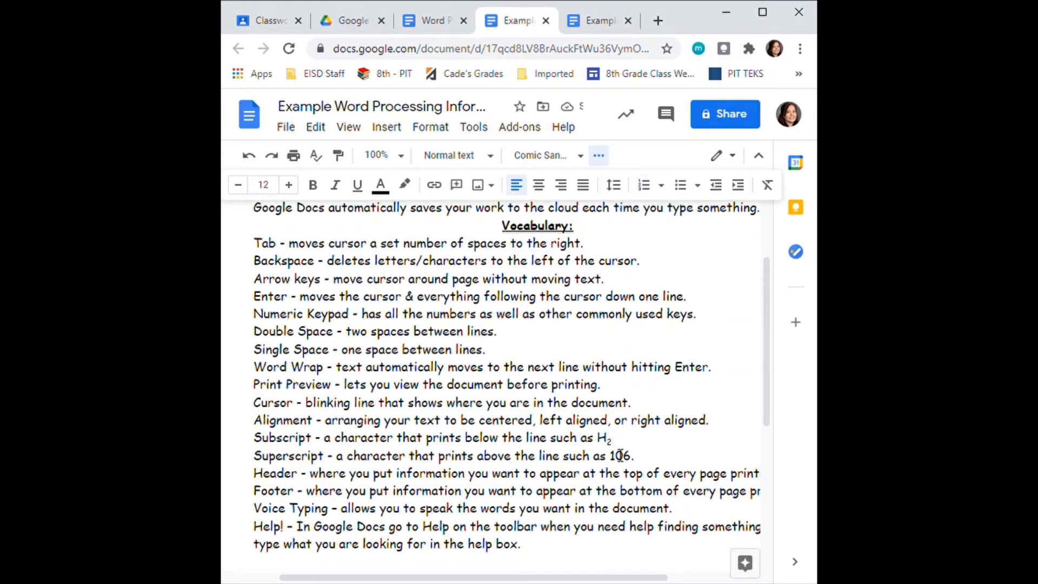
{"action": "type", "text": "dfasdfasf"}
{"action": "key", "text": "BackSpace"}
{"action": "key", "text": "BackSpace"}
{"action": "key", "text": "BackSpace"}
{"action": "key", "text": "BackSpace"}
{"action": "key", "text": "BackSpace"}
{"action": "key", "text": "BackSpace"}
{"action": "key", "text": "BackSpace"}
{"action": "key", "text": "BackSpace"}
Turn off Subscript and finish the definition with “O.” in normal text, so it reads H₂O.
{"action": "left_click", "coordinate": [569, 129]}
{"action": "left_click", "coordinate": [637, 167]}
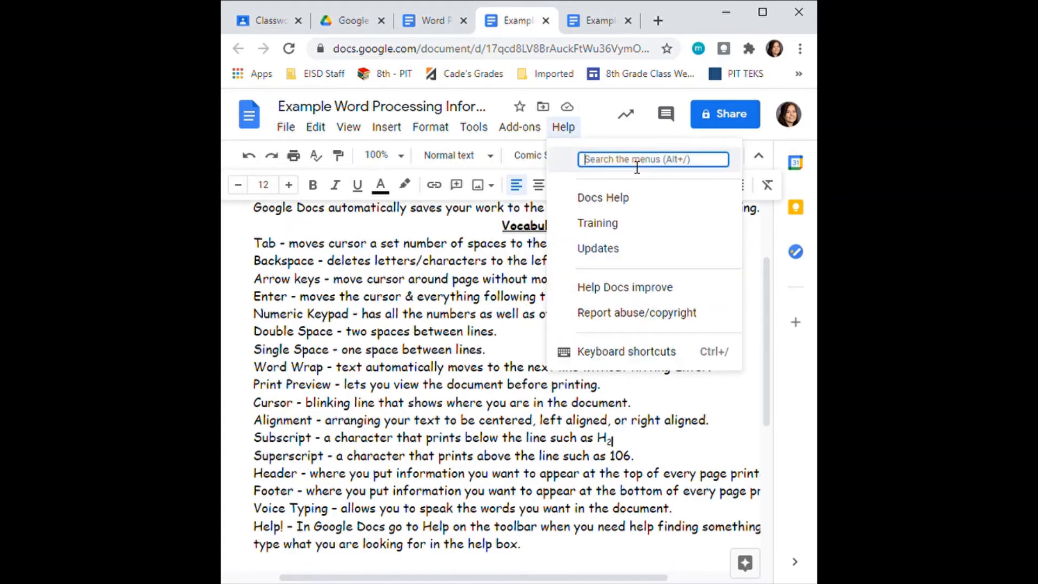
{"action": "type", "text": "sub"}
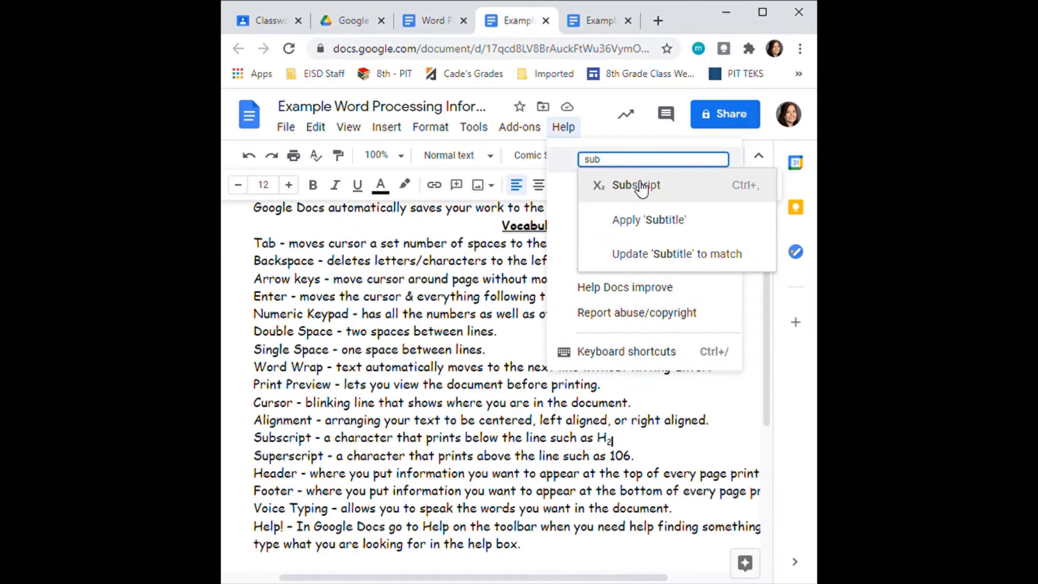
{"action": "left_click", "coordinate": [641, 186]}
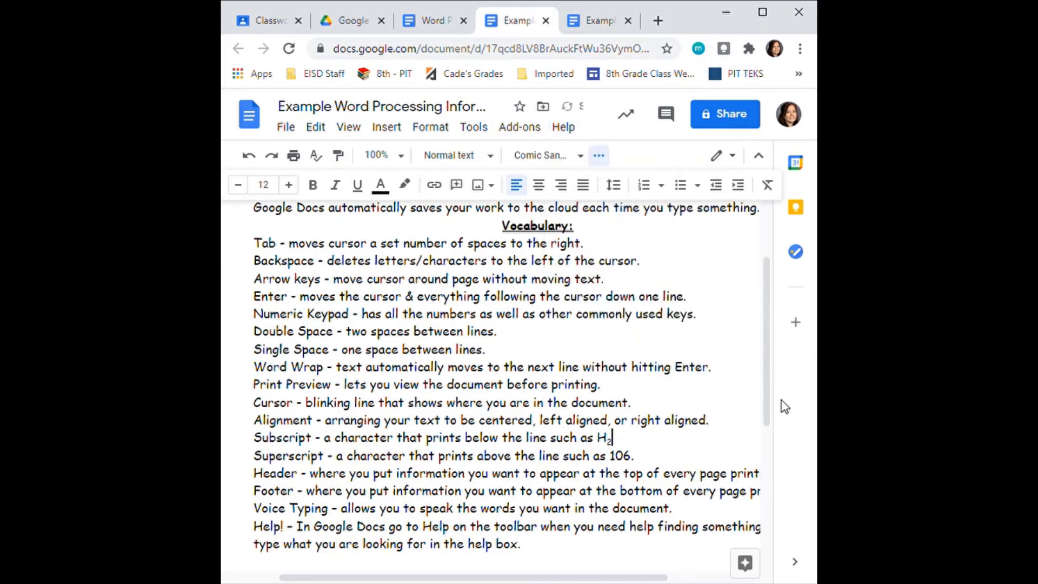
{"action": "type", "text": "O."}
Delete “6.” from the end of the Superscript definition and turn on Superscript after the 10.
{"action": "left_click_drag", "start_coordinate": [638, 465], "coordinate": [617, 466]}
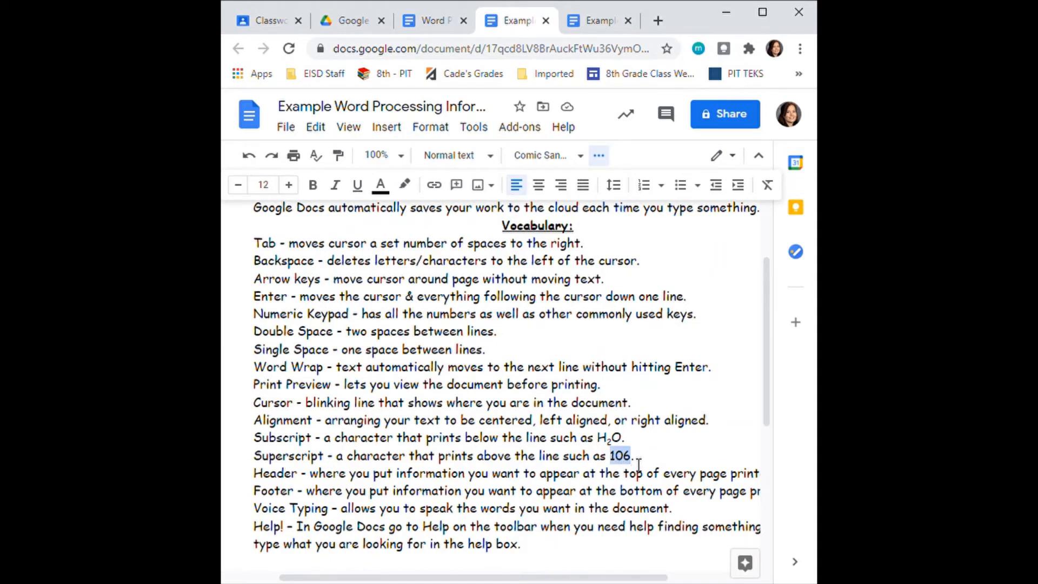
{"action": "left_click", "coordinate": [640, 461]}
{"action": "key", "text": "BackSpace"}
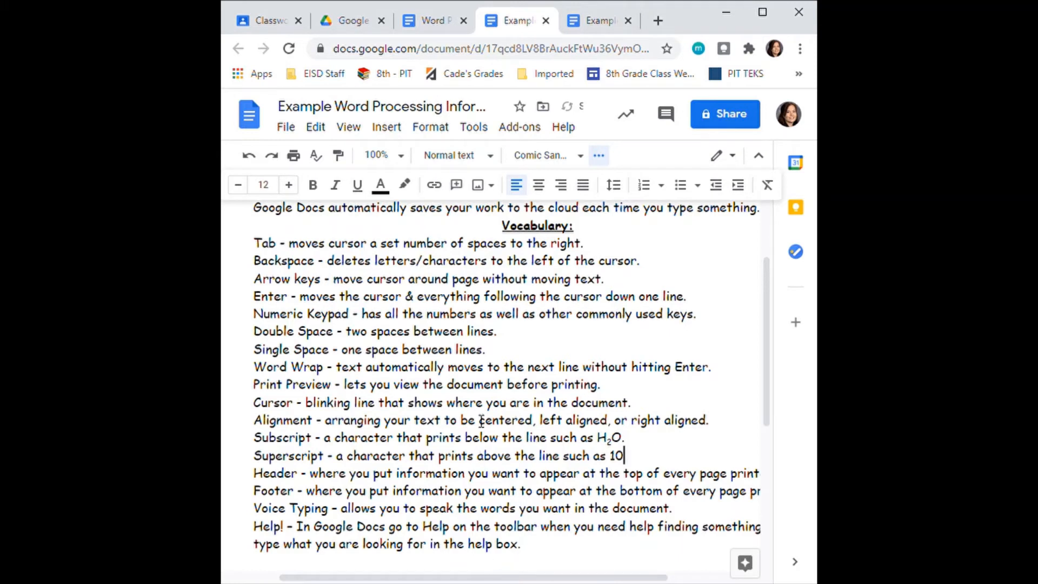
{"action": "left_click", "coordinate": [580, 132]}
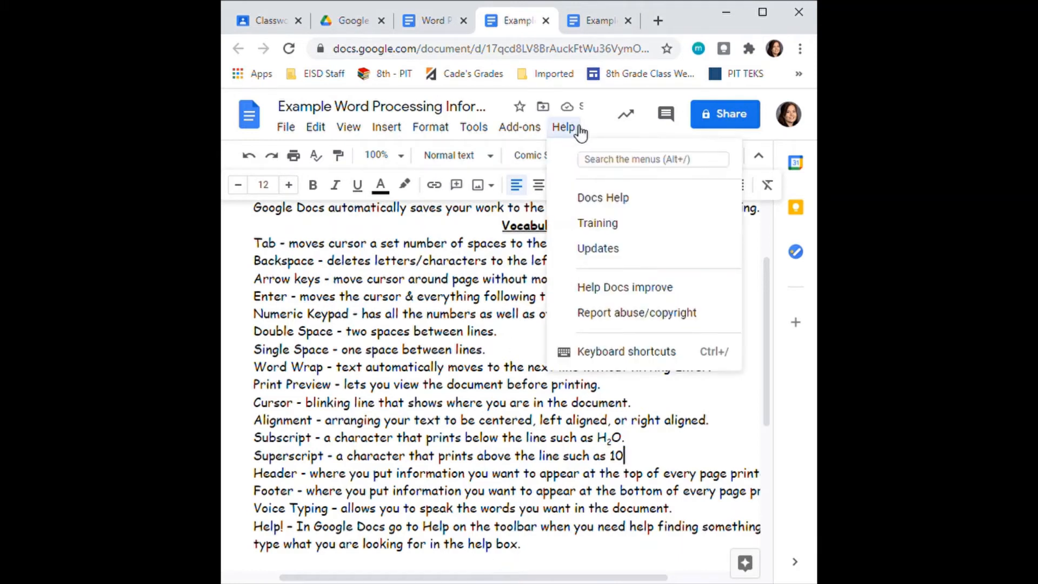
{"action": "left_click", "coordinate": [622, 165]}
{"action": "type", "text": "super"}
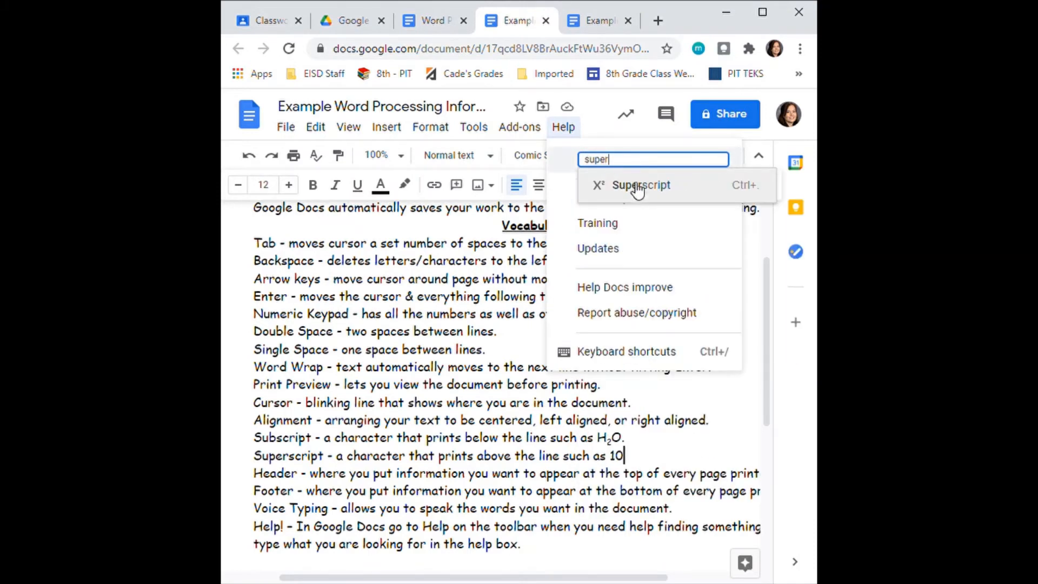
{"action": "left_click", "coordinate": [637, 185]}
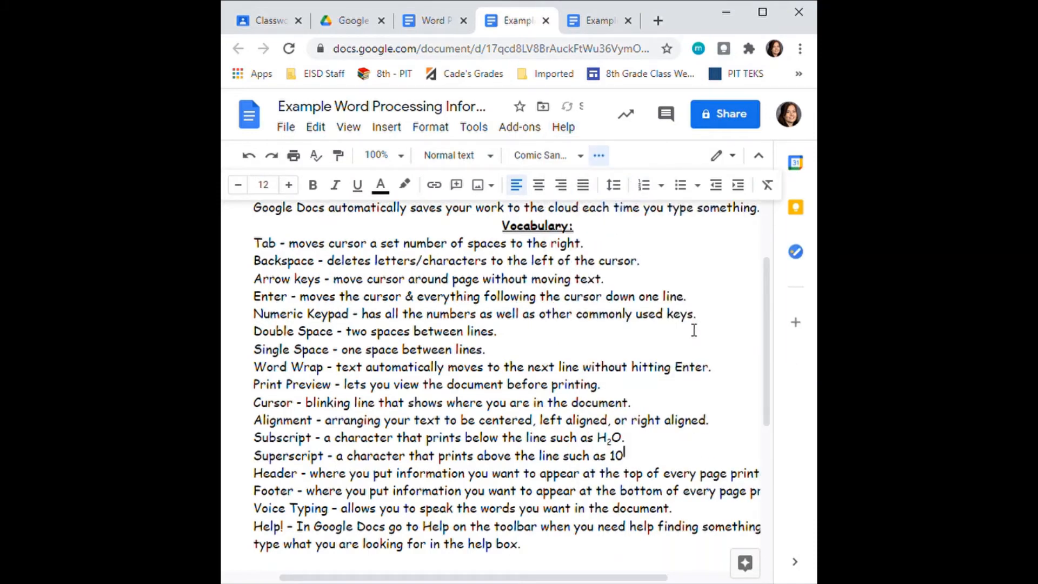
Enter a superscript 6 after the 10 and remove the stray letters following it.
{"action": "type", "text": "6asfadfasdf"}
{"action": "key", "text": "BackSpace"}
{"action": "key", "text": "BackSpace"}
{"action": "key", "text": "BackSpace"}
{"action": "key", "text": "BackSpace"}
{"action": "key", "text": "BackSpace"}
{"action": "key", "text": "BackSpace"}
{"action": "key", "text": "BackSpace"}
{"action": "key", "text": "BackSpace"}
{"action": "key", "text": "BackSpace"}
{"action": "key", "text": "BackSpace"}
Turn off Superscript and end the Superscript definition with a normal period.
{"action": "left_click", "coordinate": [565, 128]}
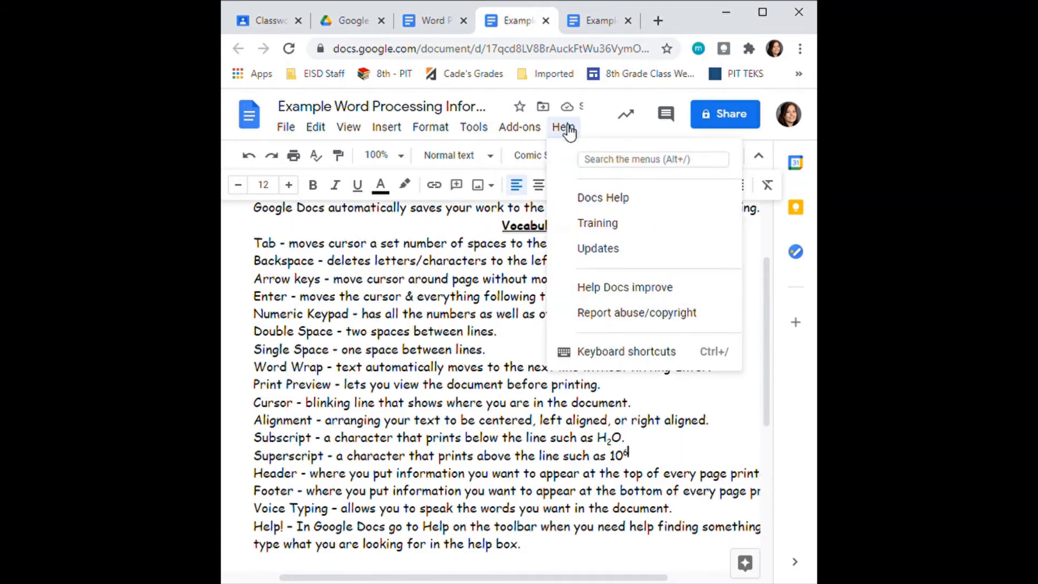
{"action": "left_click", "coordinate": [605, 162]}
{"action": "type", "text": "supe"}
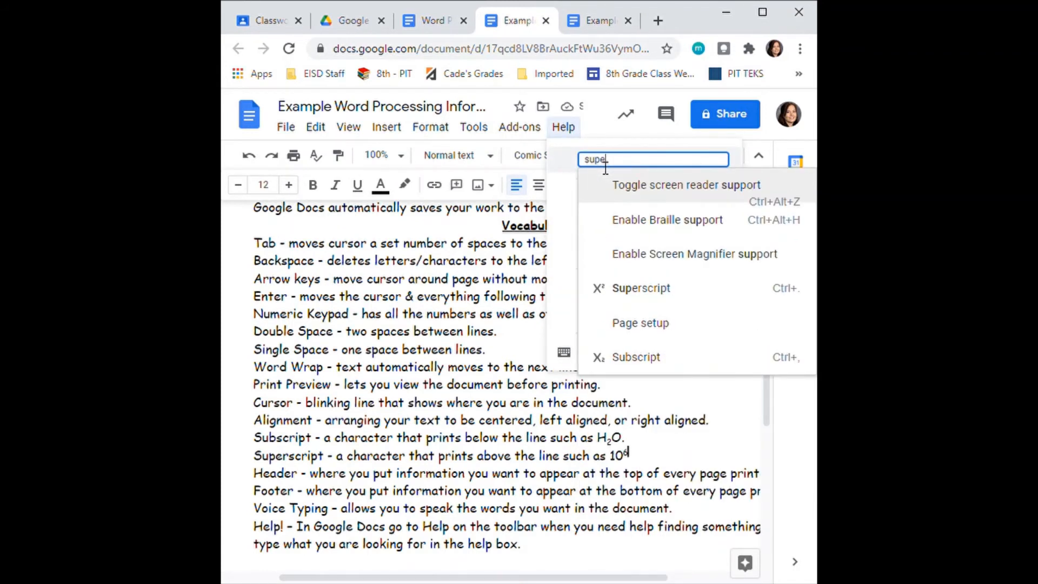
{"action": "type", "text": "r"}
{"action": "left_click", "coordinate": [639, 188]}
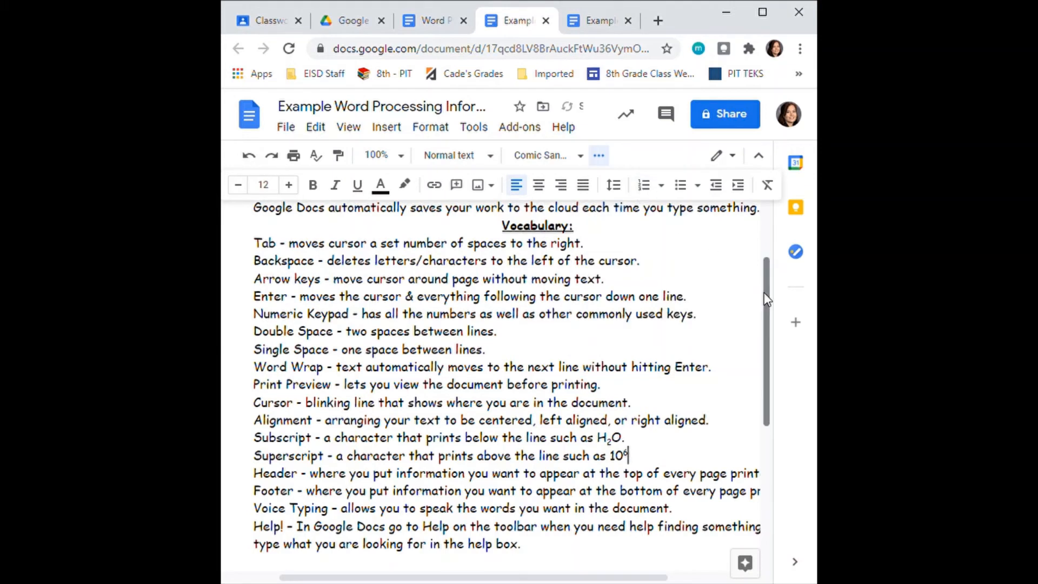
{"action": "type", "text": "."}
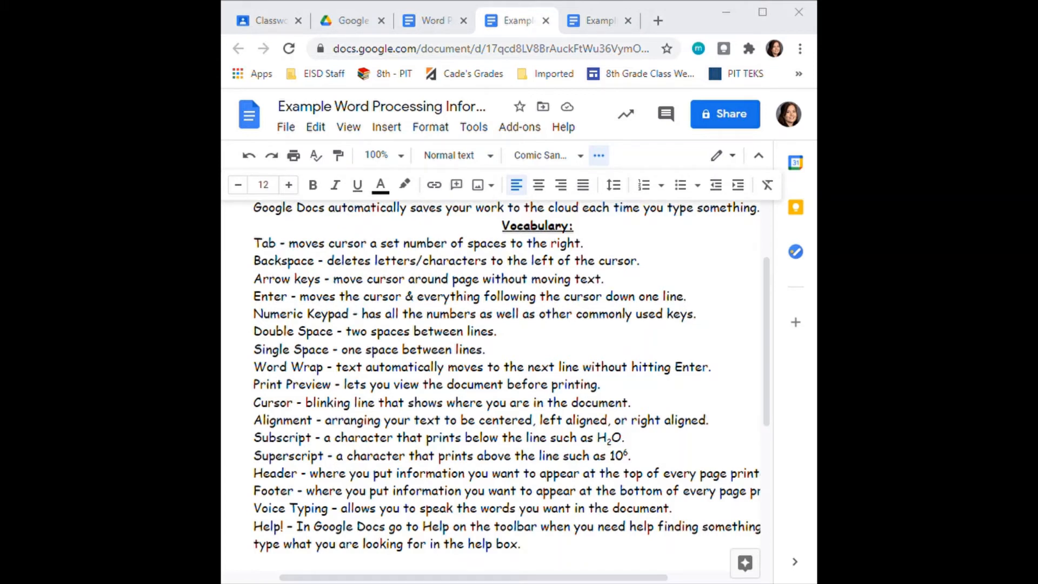
Cut the General Rules heading with all its rules and remove the blank line left above Vocabulary.
{"action": "scroll", "coordinate": [555, 462], "scroll_direction": "up", "scroll_amount": 3}
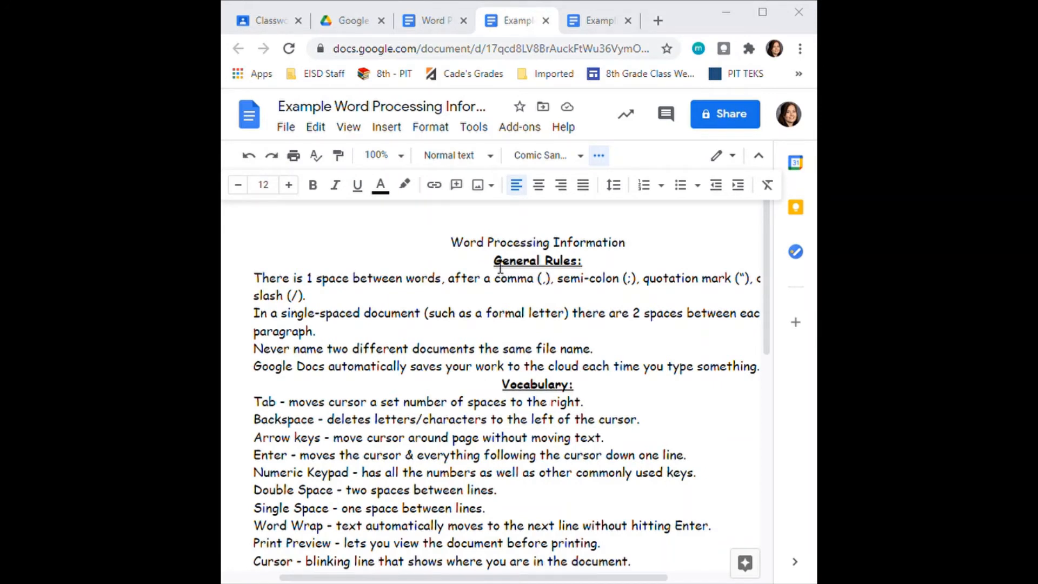
{"action": "left_click_drag", "start_coordinate": [494, 260], "coordinate": [763, 370]}
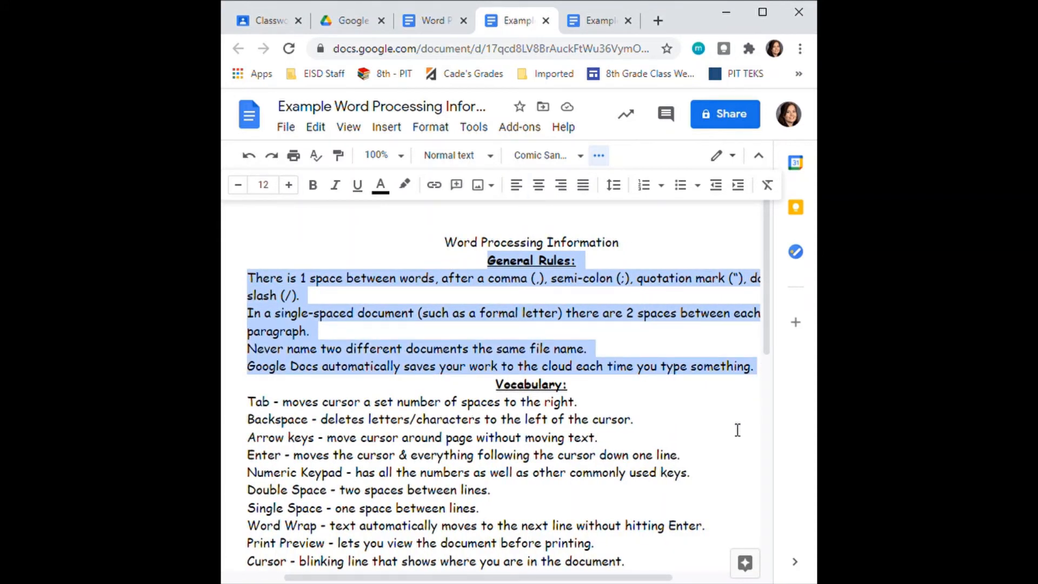
{"action": "left_click", "coordinate": [508, 279]}
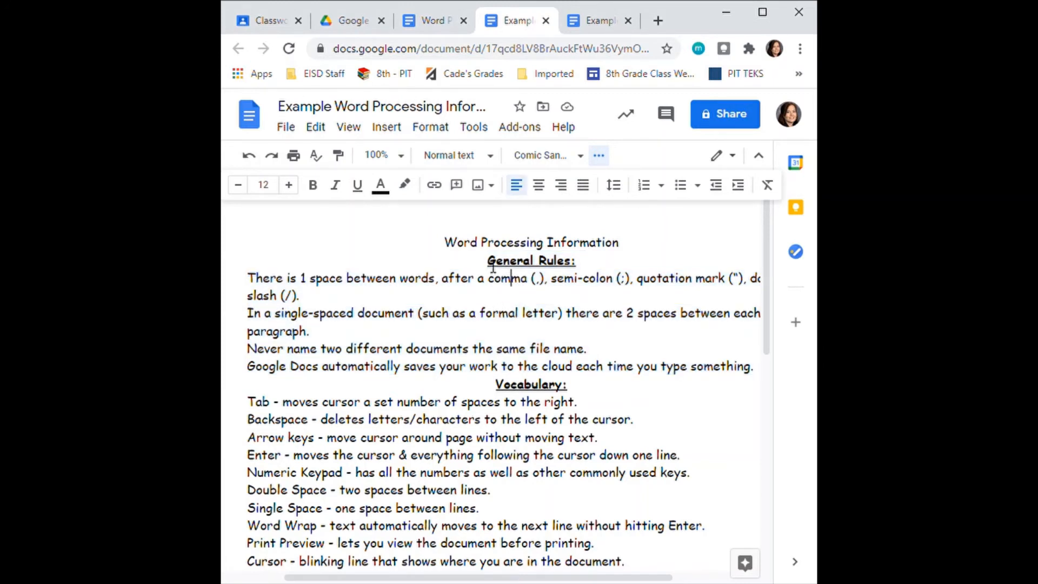
{"action": "left_click_drag", "start_coordinate": [493, 268], "coordinate": [762, 376]}
{"action": "left_click", "coordinate": [760, 394]}
{"action": "left_click", "coordinate": [763, 372]}
{"action": "left_click_drag", "start_coordinate": [763, 372], "coordinate": [493, 266]}
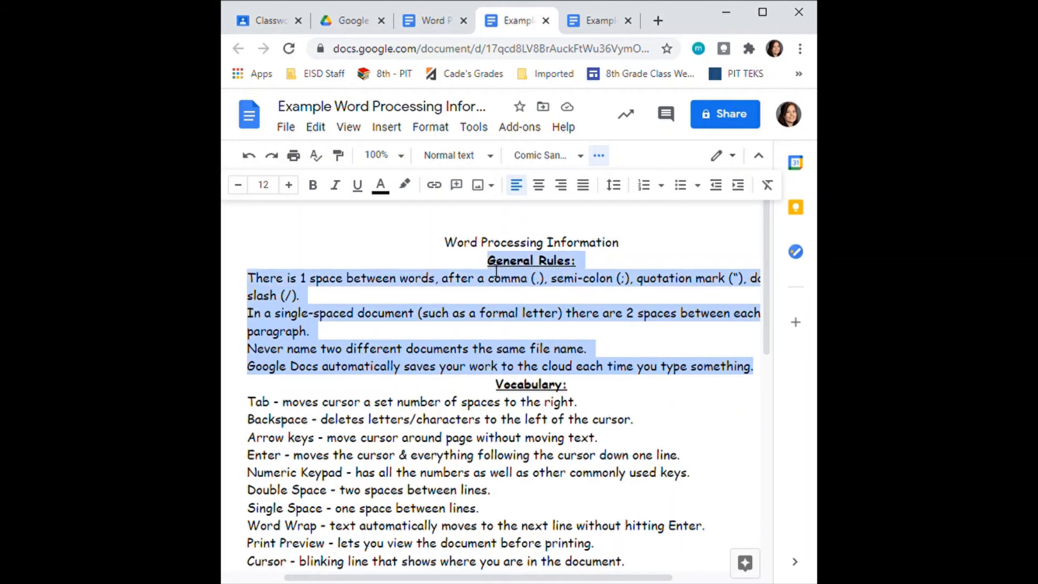
{"action": "right_click", "coordinate": [520, 281]}
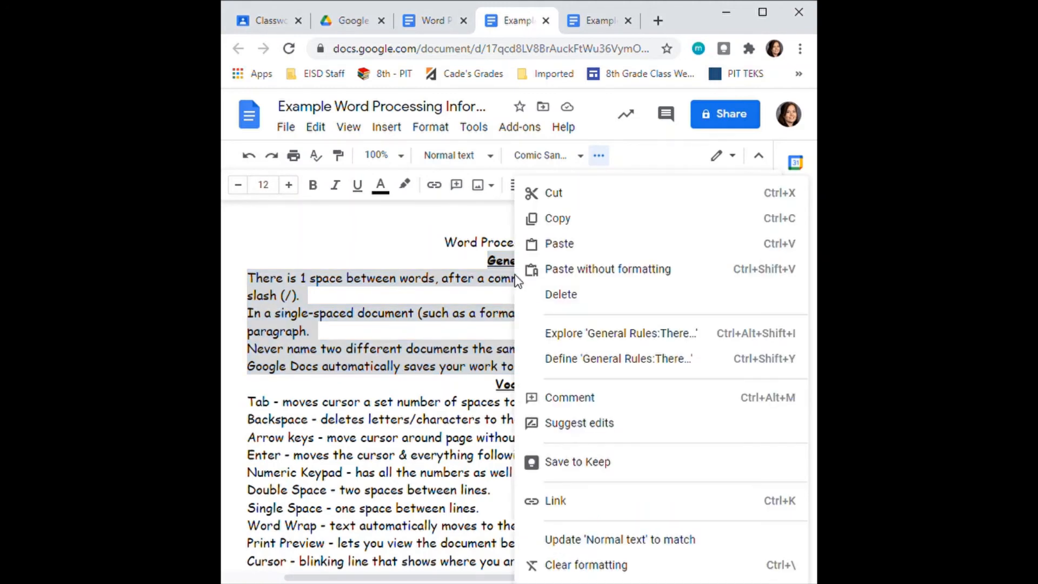
{"action": "left_click", "coordinate": [560, 194]}
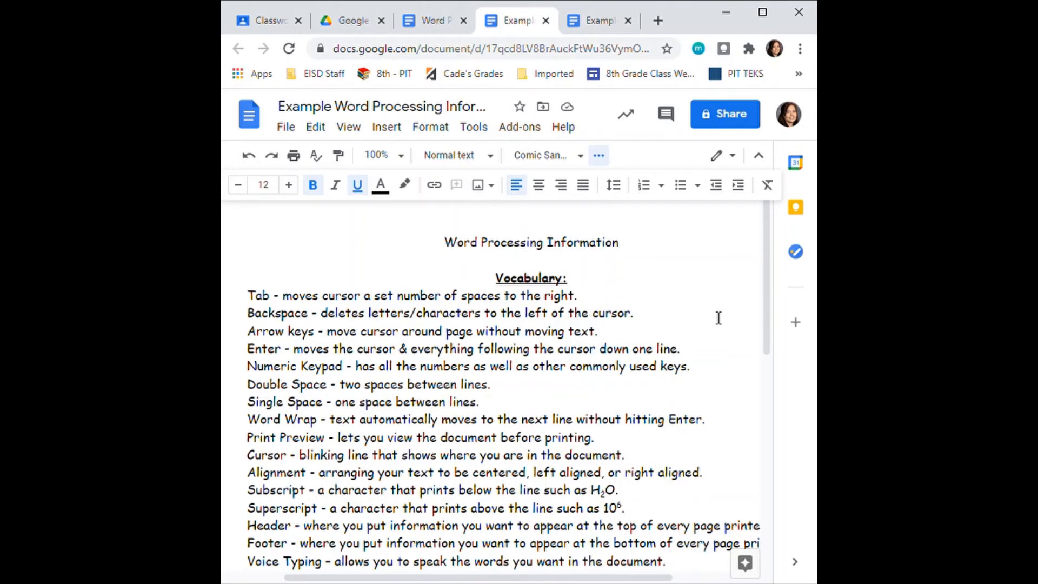
{"action": "key", "text": "BackSpace"}
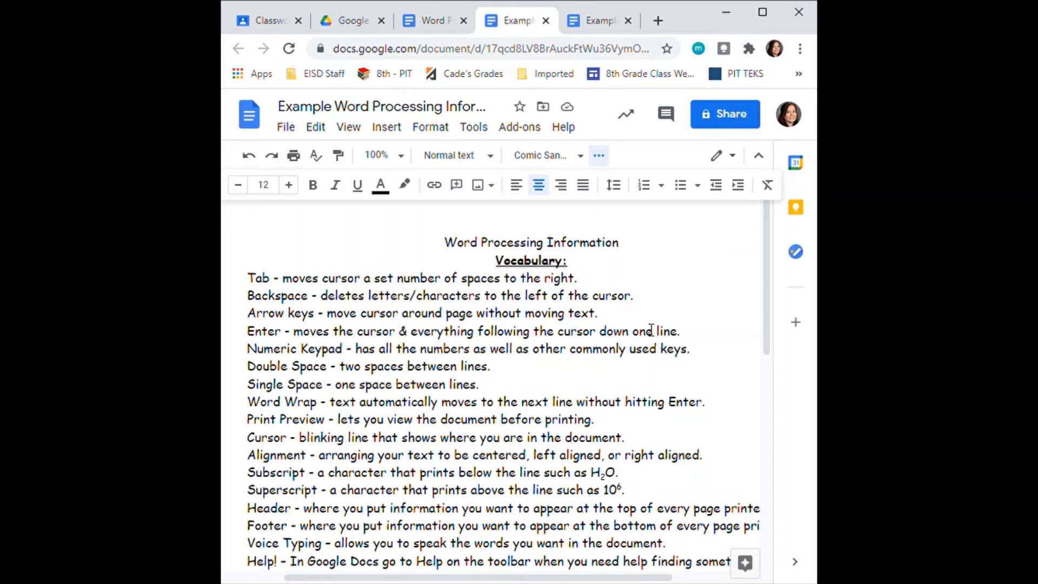
Paste the General Rules section on a new line below the Help! definition at the document's end.
{"action": "scroll", "coordinate": [616, 387], "scroll_direction": "down", "scroll_amount": 3}
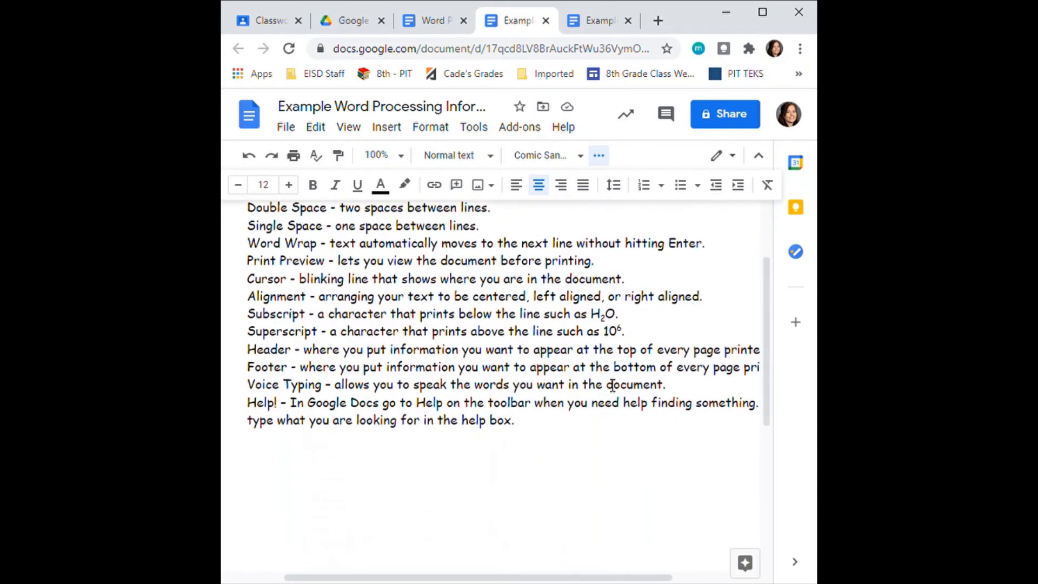
{"action": "scroll", "coordinate": [613, 386], "scroll_direction": "down", "scroll_amount": 2}
{"action": "left_click", "coordinate": [547, 349]}
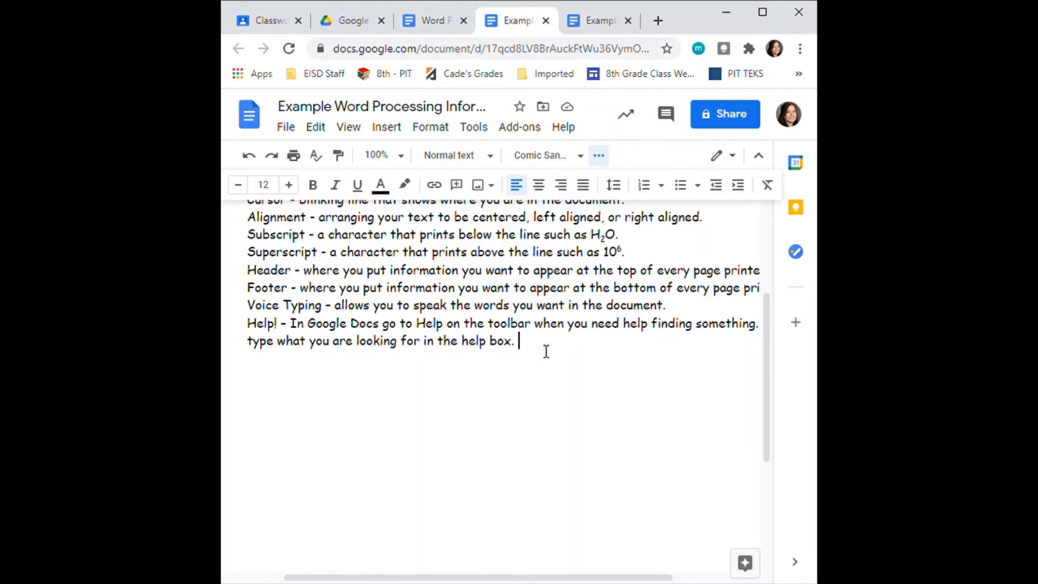
{"action": "key", "text": "Return"}
{"action": "right_click", "coordinate": [250, 358]}
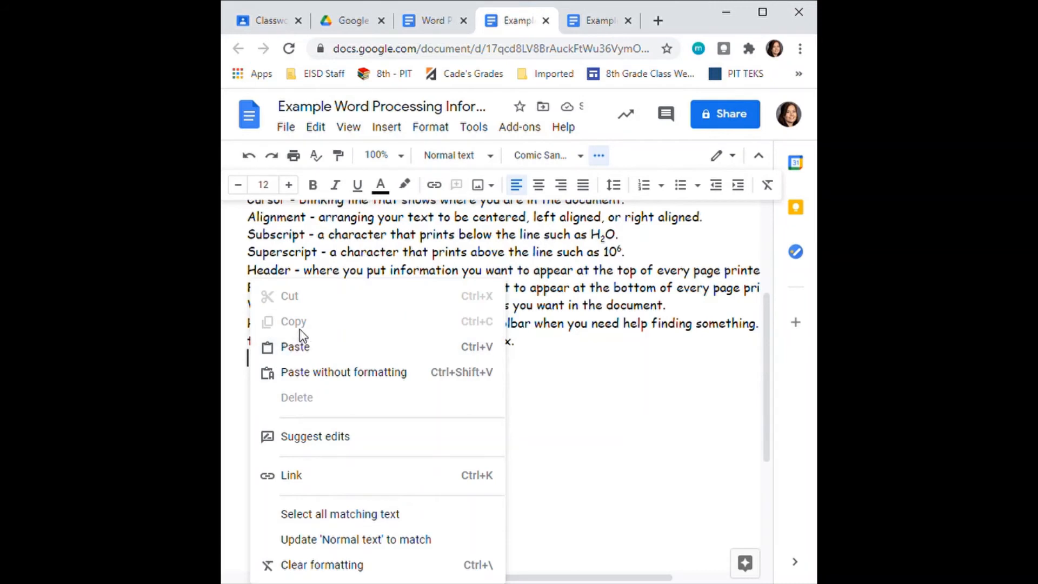
{"action": "left_click", "coordinate": [296, 347]}
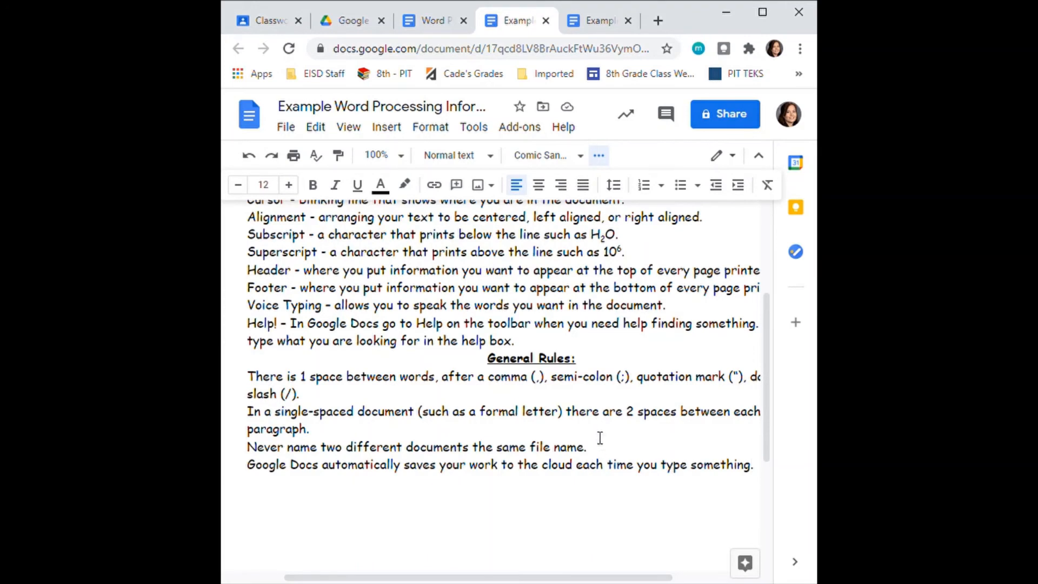
Format all Vocabulary definitions, from Tab through Help!, as a bulleted list.
{"action": "scroll", "coordinate": [595, 436], "scroll_direction": "up", "scroll_amount": 1}
{"action": "scroll", "coordinate": [591, 434], "scroll_direction": "up", "scroll_amount": 6}
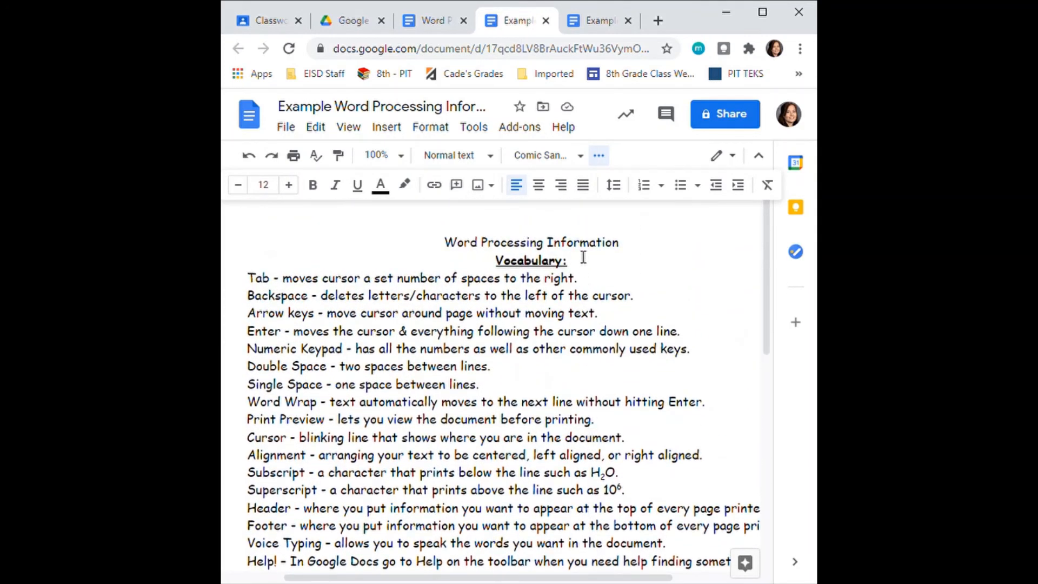
{"action": "scroll", "coordinate": [623, 440], "scroll_direction": "down", "scroll_amount": 5}
{"action": "scroll", "coordinate": [579, 302], "scroll_direction": "up", "scroll_amount": 1}
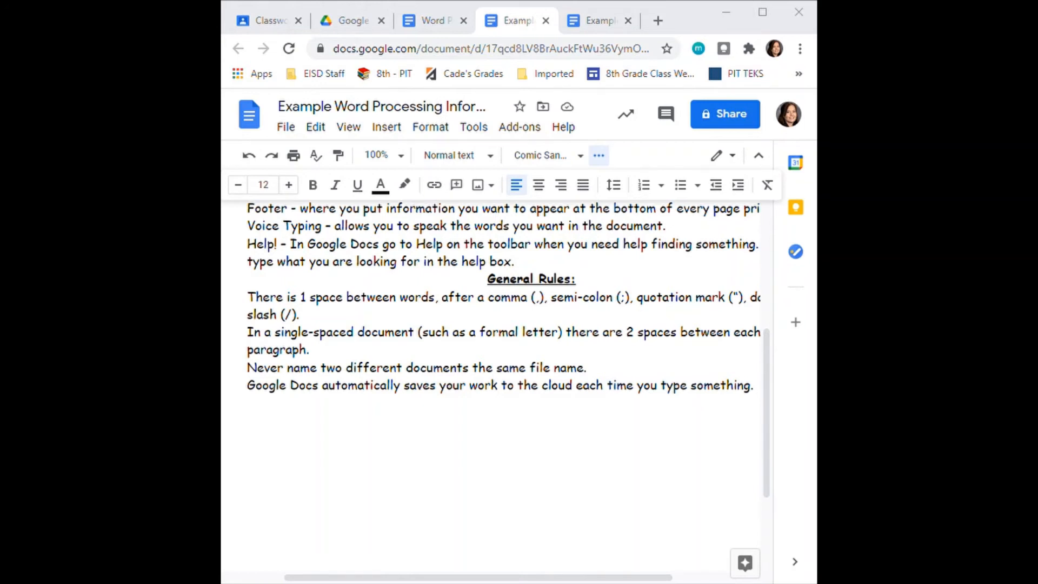
{"action": "scroll", "coordinate": [431, 498], "scroll_direction": "up", "scroll_amount": 6}
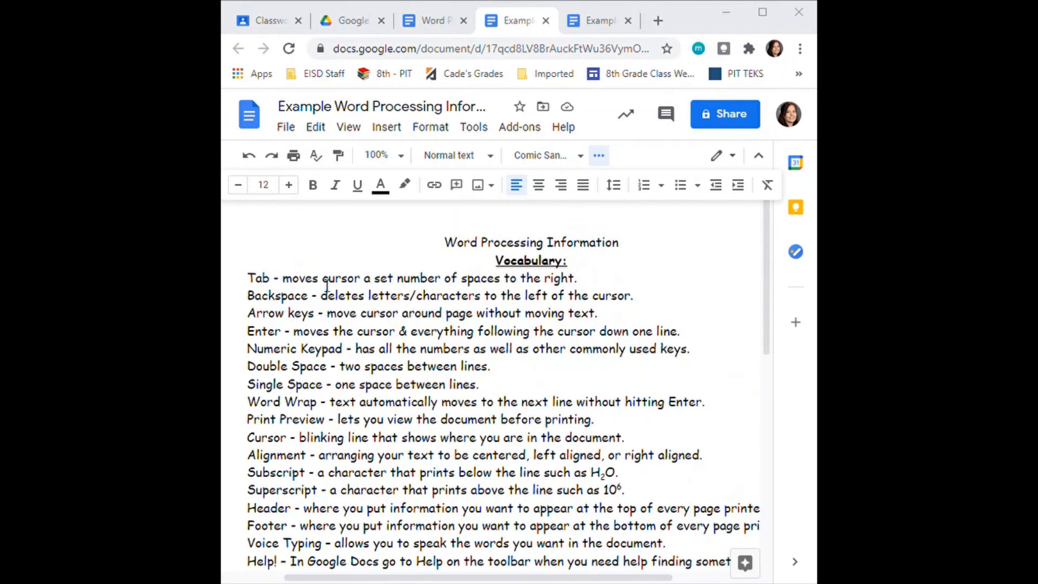
{"action": "left_click", "coordinate": [254, 278]}
{"action": "left_click_drag", "start_coordinate": [255, 280], "coordinate": [427, 432]}
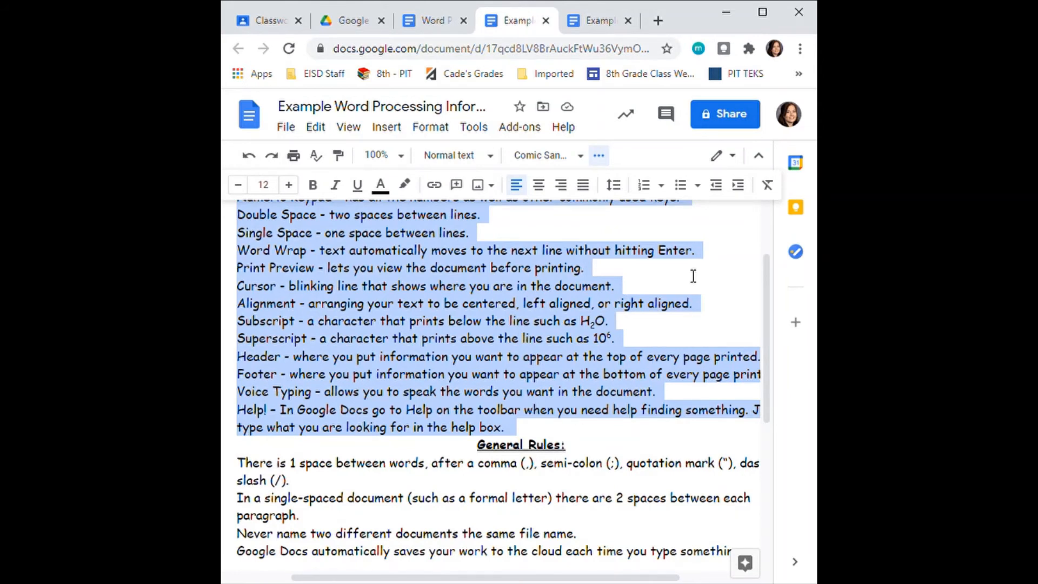
{"action": "left_click", "coordinate": [603, 160]}
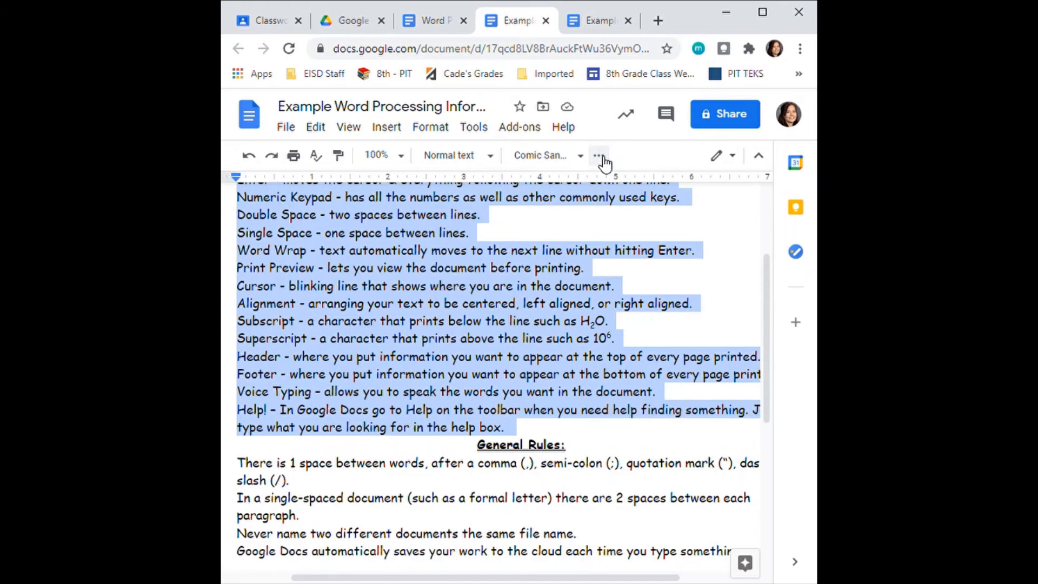
{"action": "left_click", "coordinate": [603, 160]}
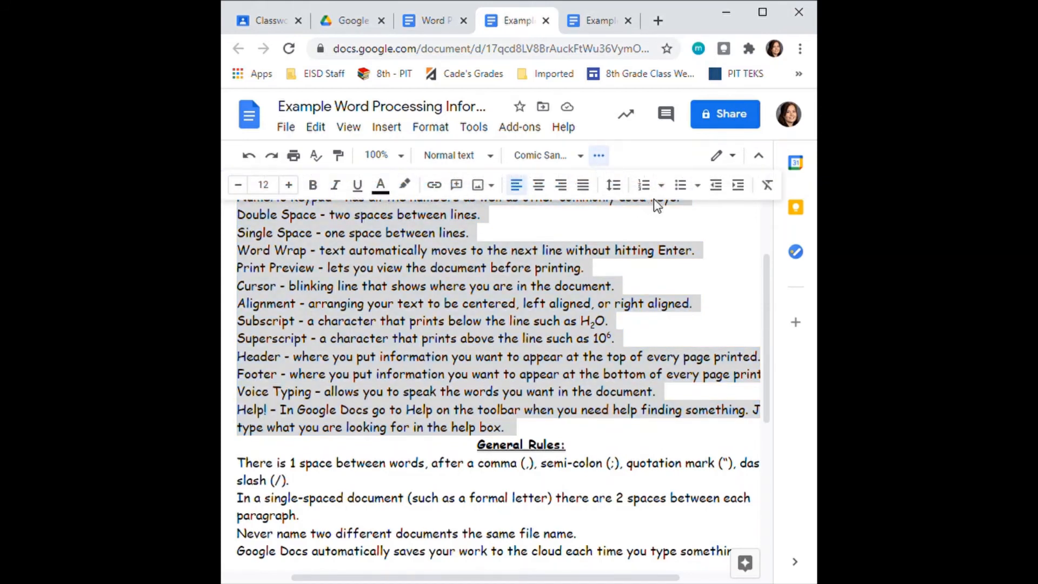
{"action": "left_click", "coordinate": [681, 186]}
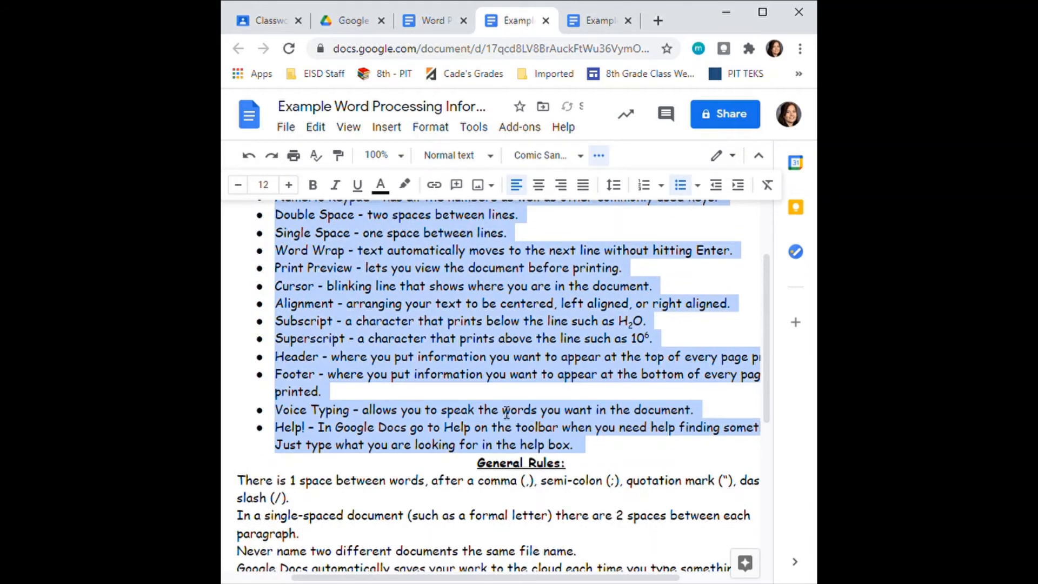
{"action": "scroll", "coordinate": [552, 421], "scroll_direction": "up", "scroll_amount": 3}
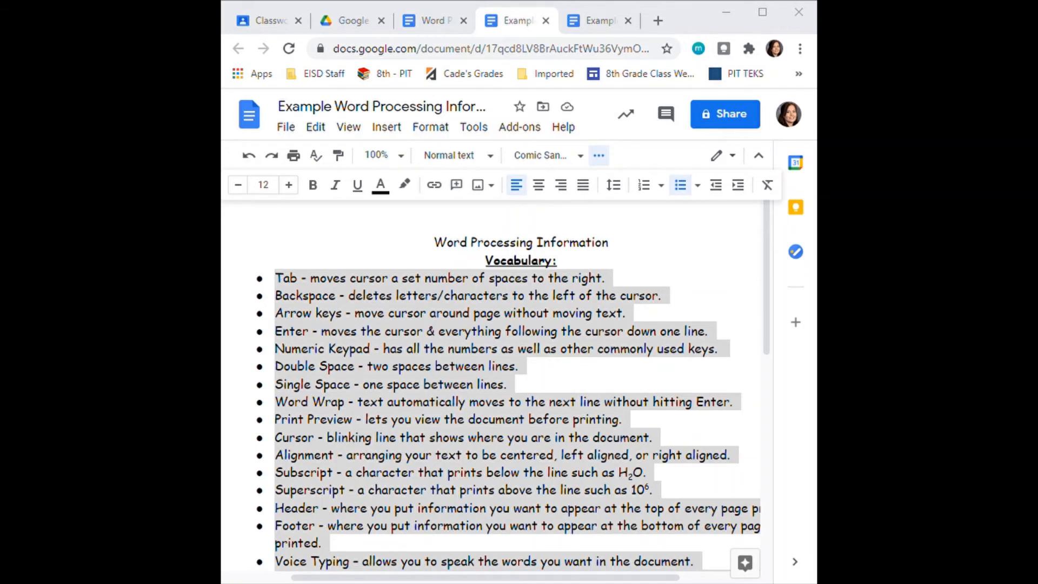
Highlight the word Tab in the first Vocabulary bullet with a medium magenta-pink shade.
{"action": "left_click", "coordinate": [362, 406]}
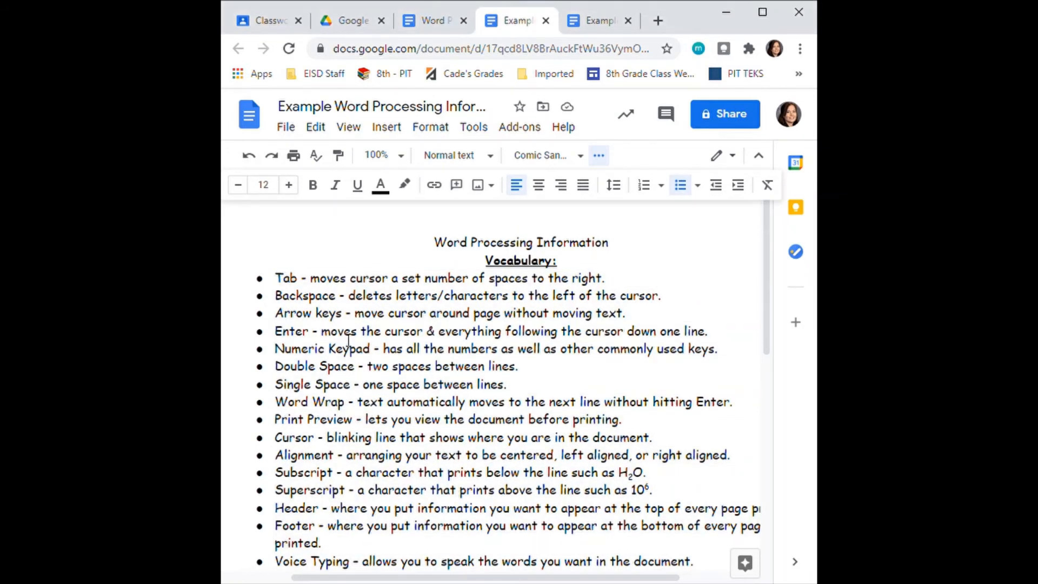
{"action": "left_click_drag", "start_coordinate": [298, 279], "coordinate": [274, 278]}
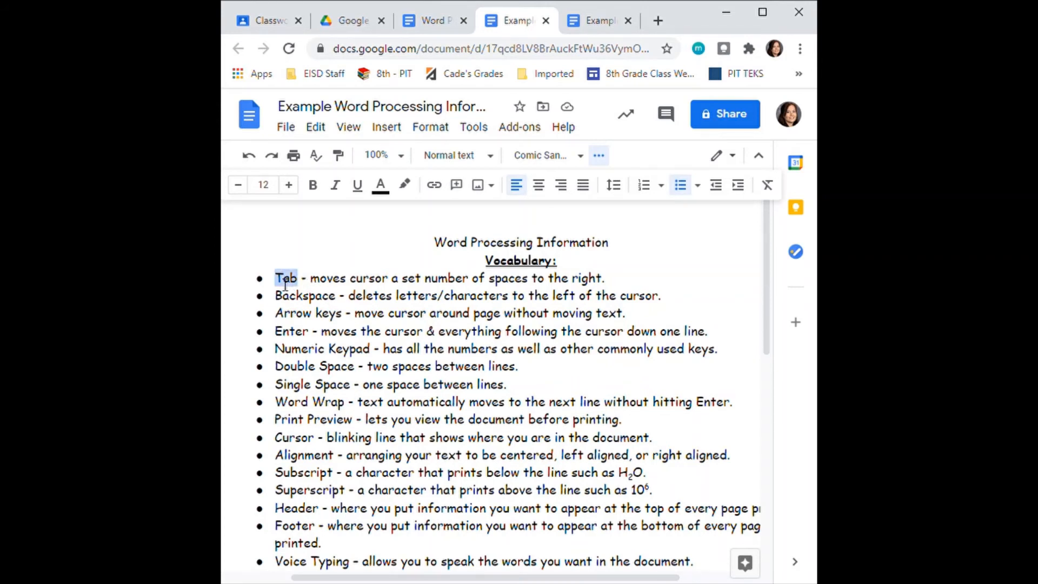
{"action": "left_click", "coordinate": [406, 186]}
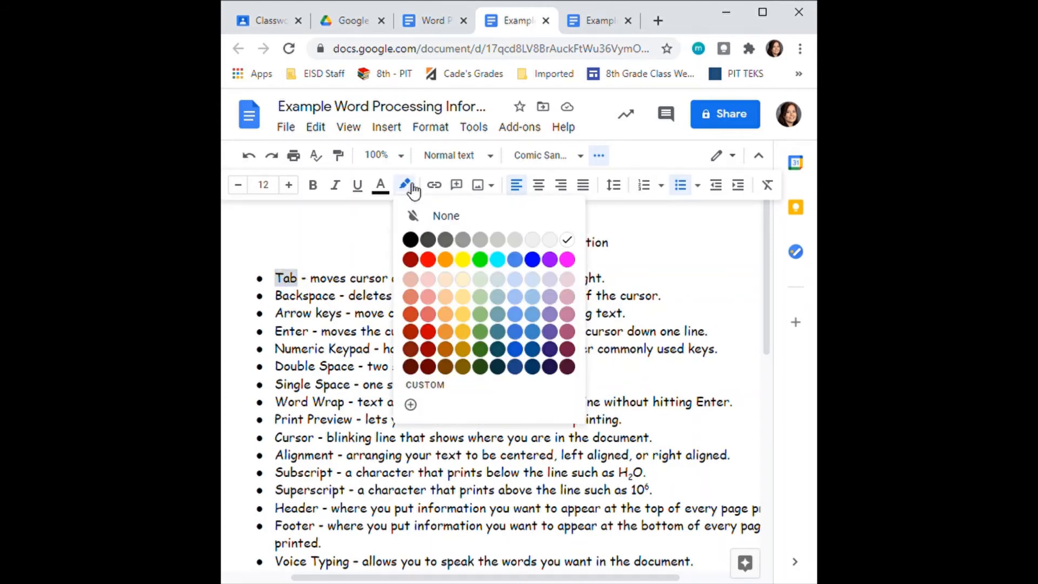
{"action": "left_click", "coordinate": [568, 314]}
{"action": "left_click", "coordinate": [312, 315]}
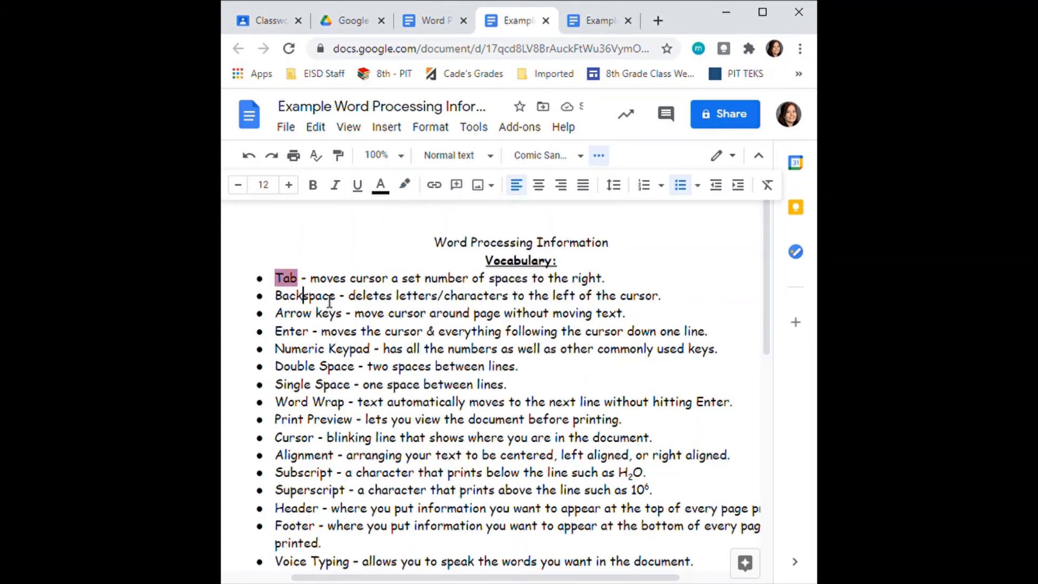
Highlight the term Backspace in the Vocabulary list with a light magenta-pink shade.
{"action": "left_click_drag", "start_coordinate": [336, 297], "coordinate": [285, 305]}
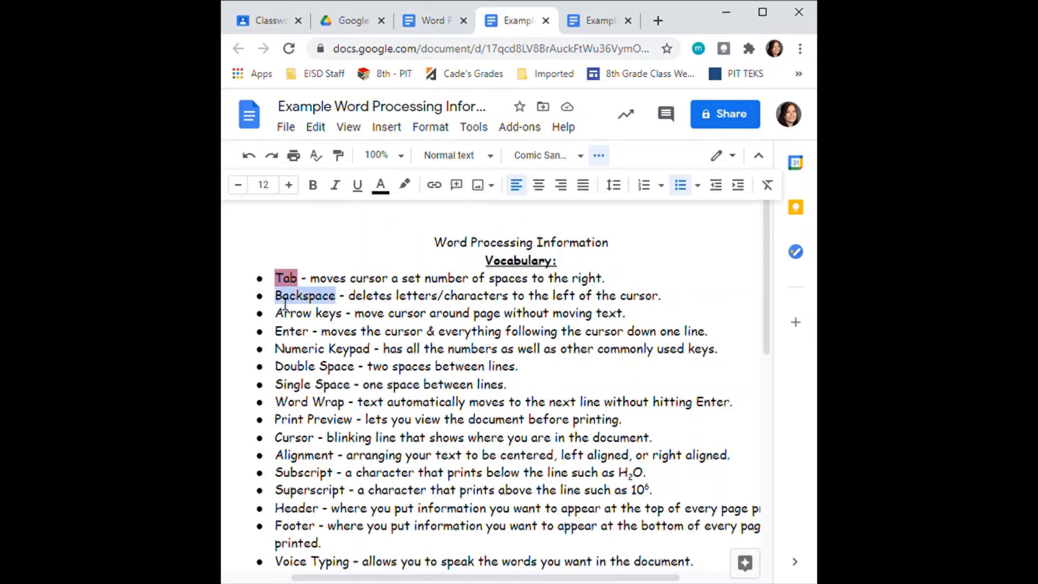
{"action": "left_click", "coordinate": [405, 185]}
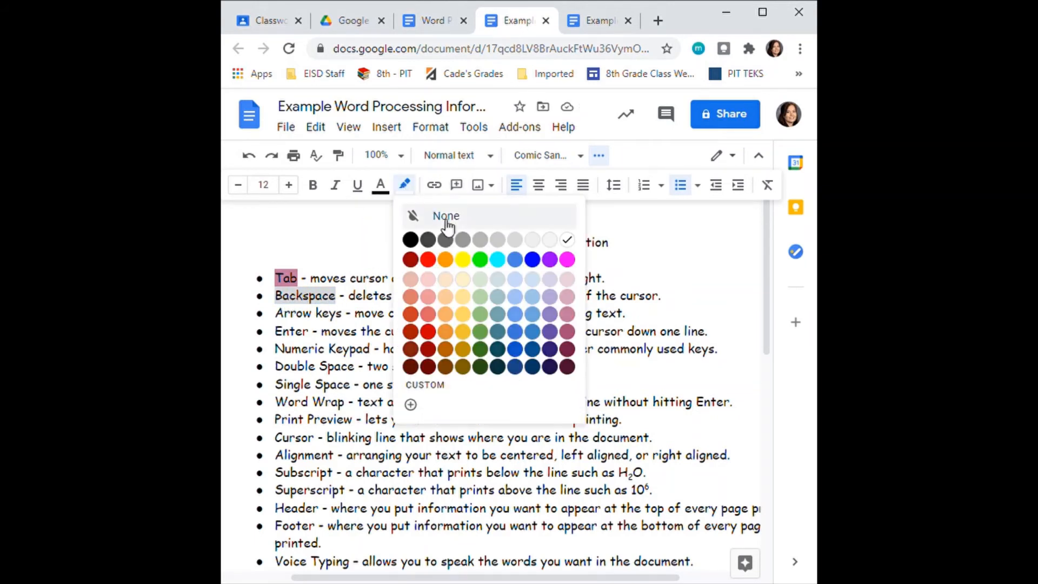
{"action": "left_click", "coordinate": [568, 298]}
{"action": "left_click", "coordinate": [364, 331]}
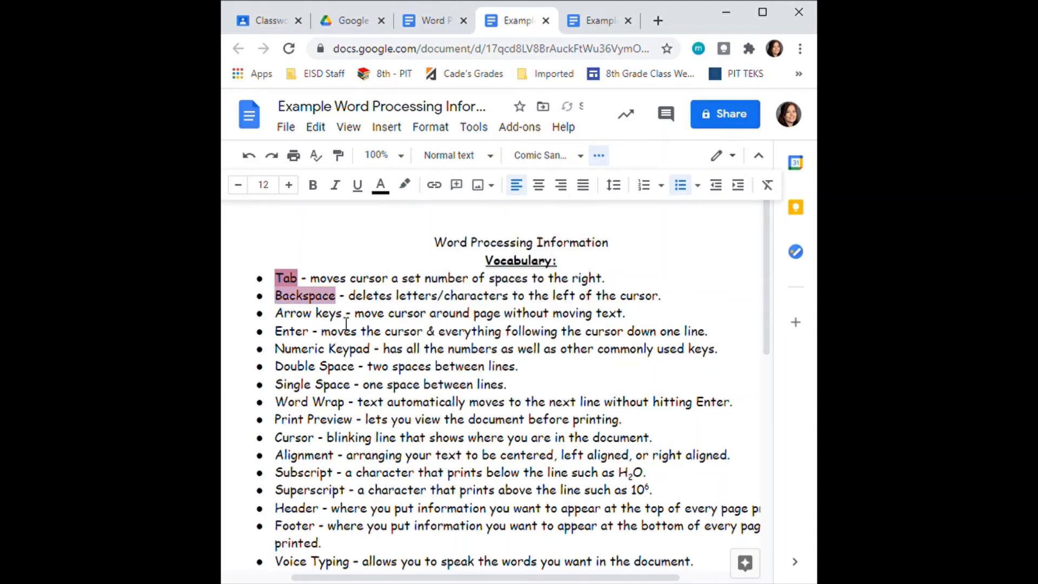
Highlight the term Arrow keys in the Vocabulary list with a medium magenta-pink shade.
{"action": "left_click_drag", "start_coordinate": [342, 315], "coordinate": [276, 323]}
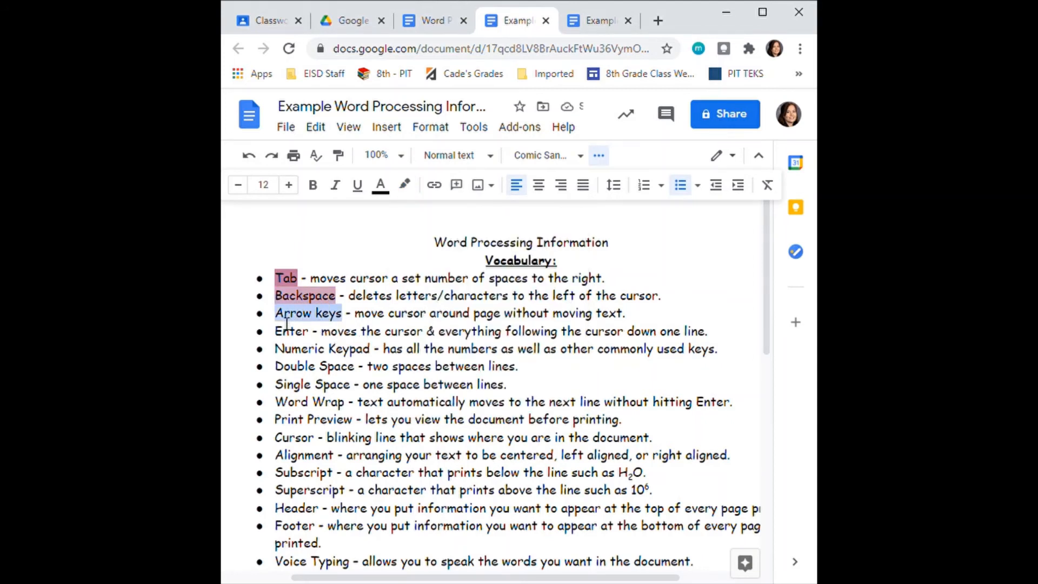
{"action": "left_click", "coordinate": [405, 185]}
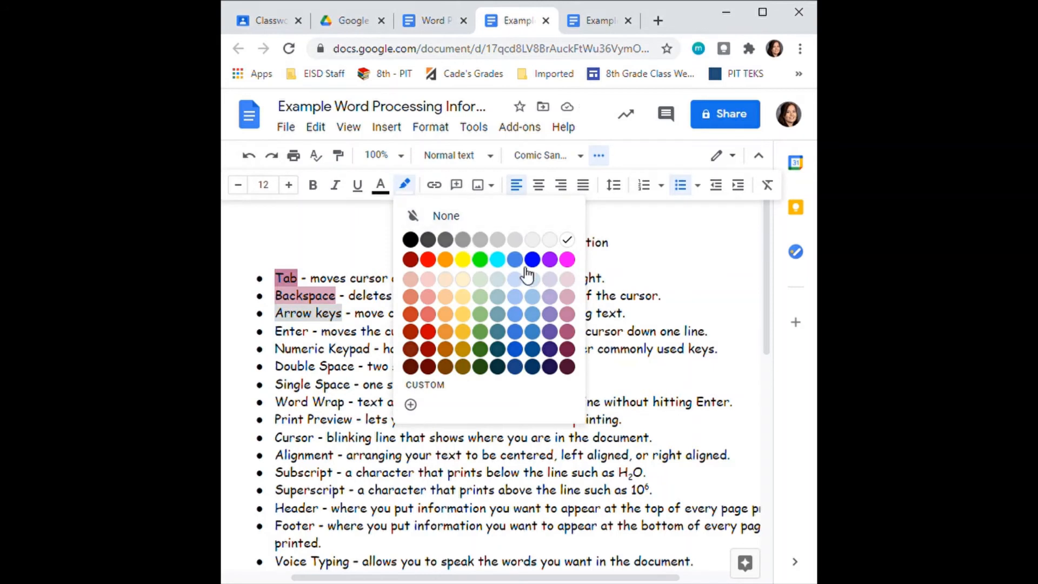
{"action": "left_click", "coordinate": [568, 315]}
{"action": "left_click", "coordinate": [391, 348]}
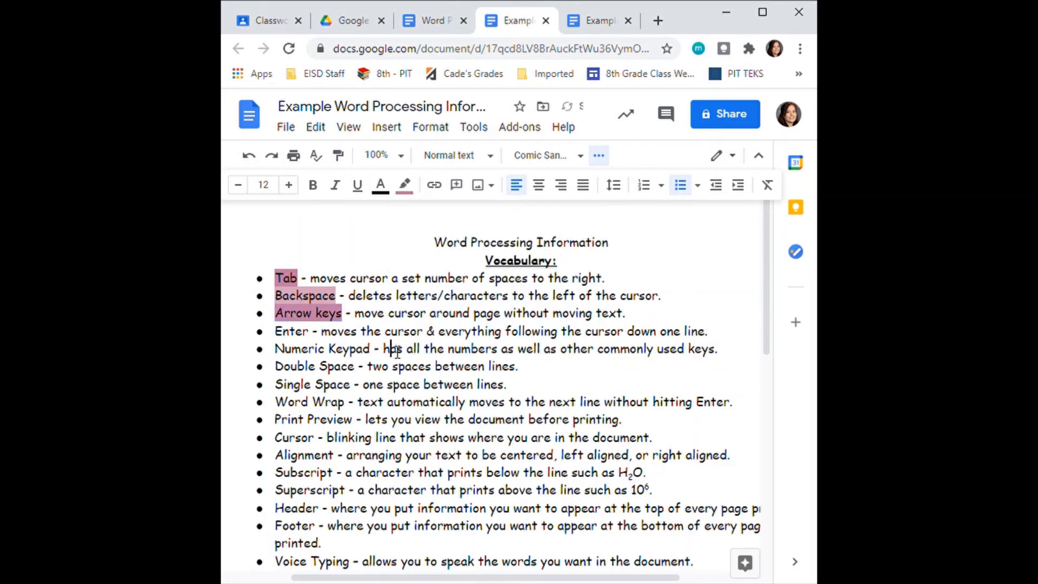
Highlight the term Enter in the Vocabulary list with a dark magenta shade.
{"action": "left_click_drag", "start_coordinate": [310, 332], "coordinate": [276, 332]}
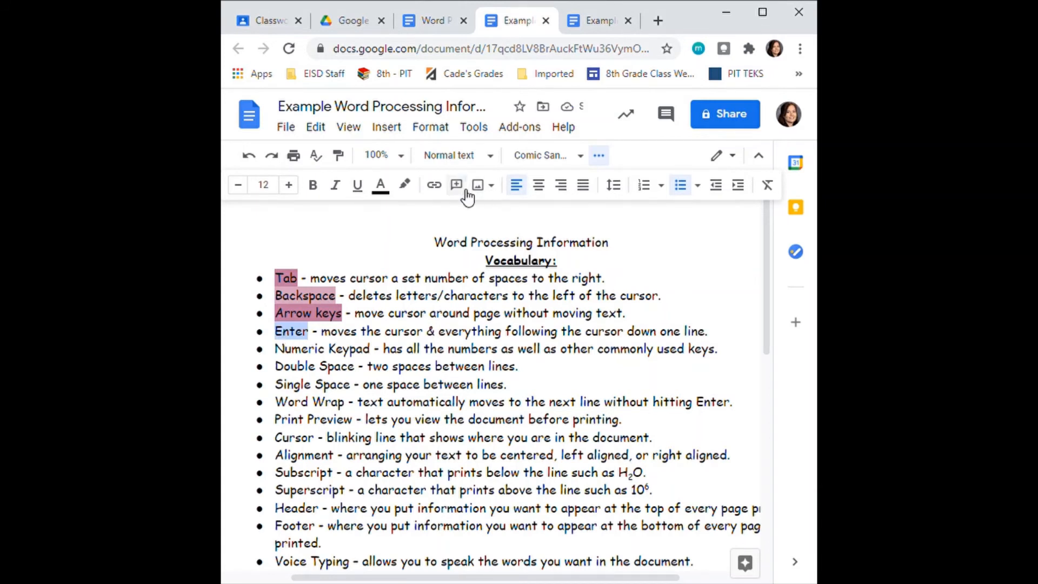
{"action": "left_click", "coordinate": [405, 185]}
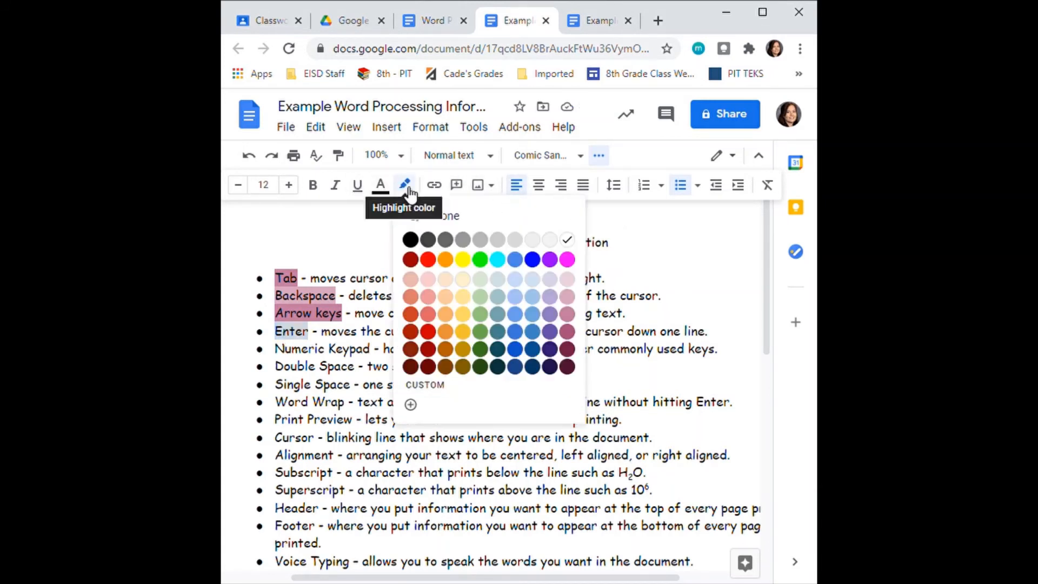
{"action": "left_click", "coordinate": [567, 332]}
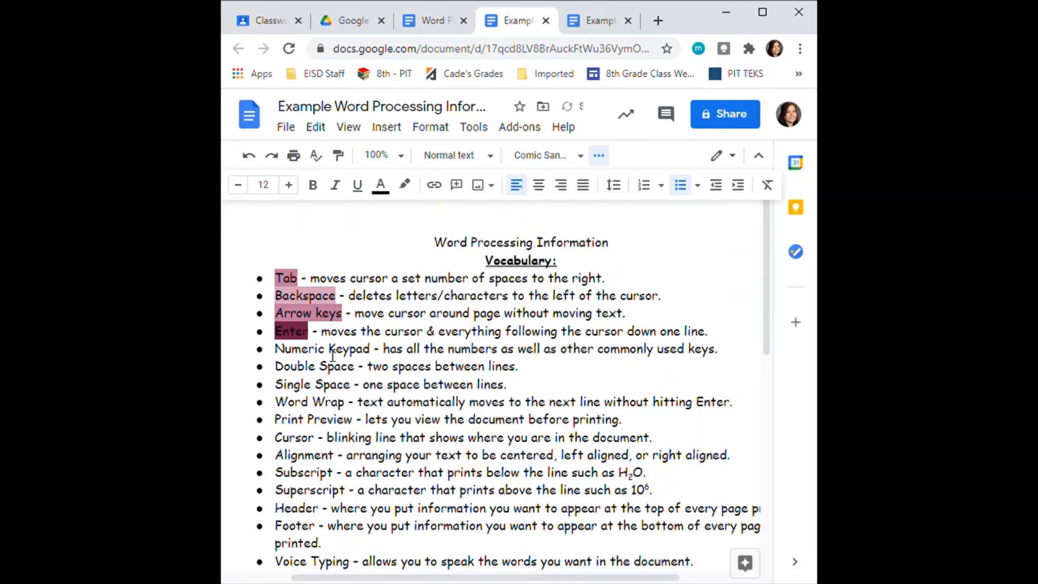
Change the highlight of the term Enter, including the space after it, to a light magenta-pink shade.
{"action": "left_click_drag", "start_coordinate": [309, 332], "coordinate": [287, 338]}
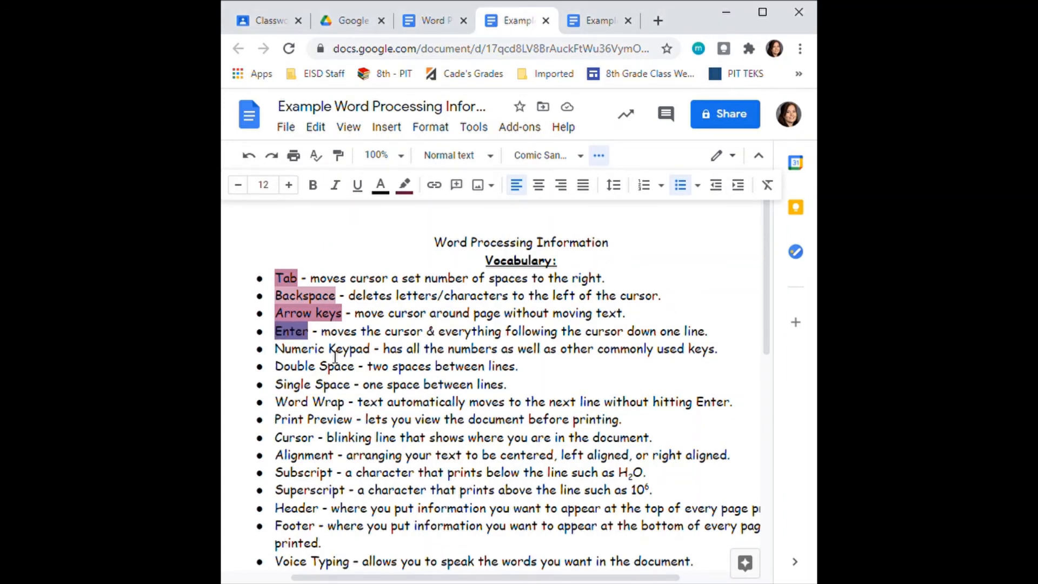
{"action": "left_click", "coordinate": [317, 340]}
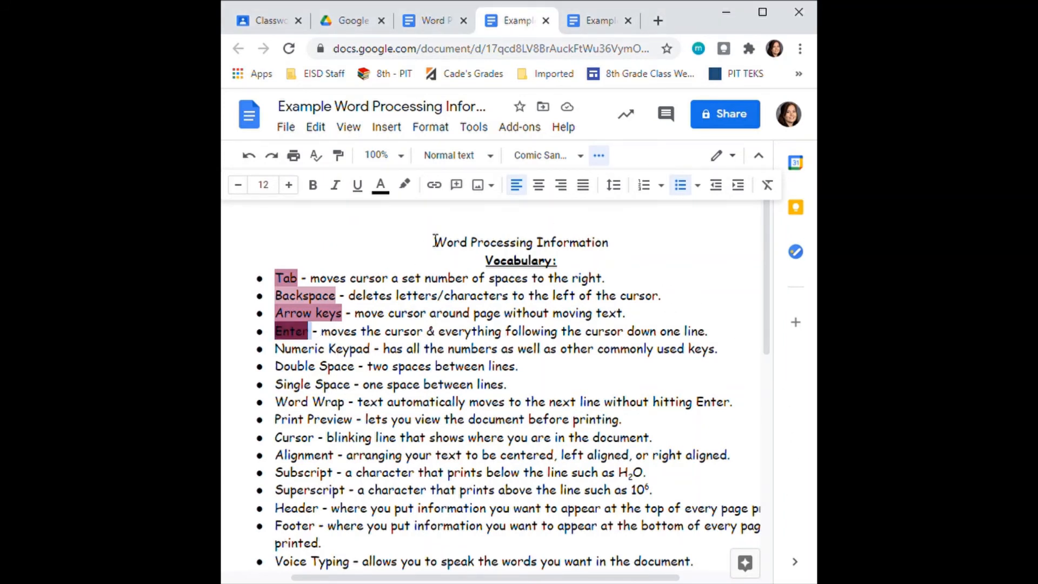
{"action": "left_click", "coordinate": [405, 186]}
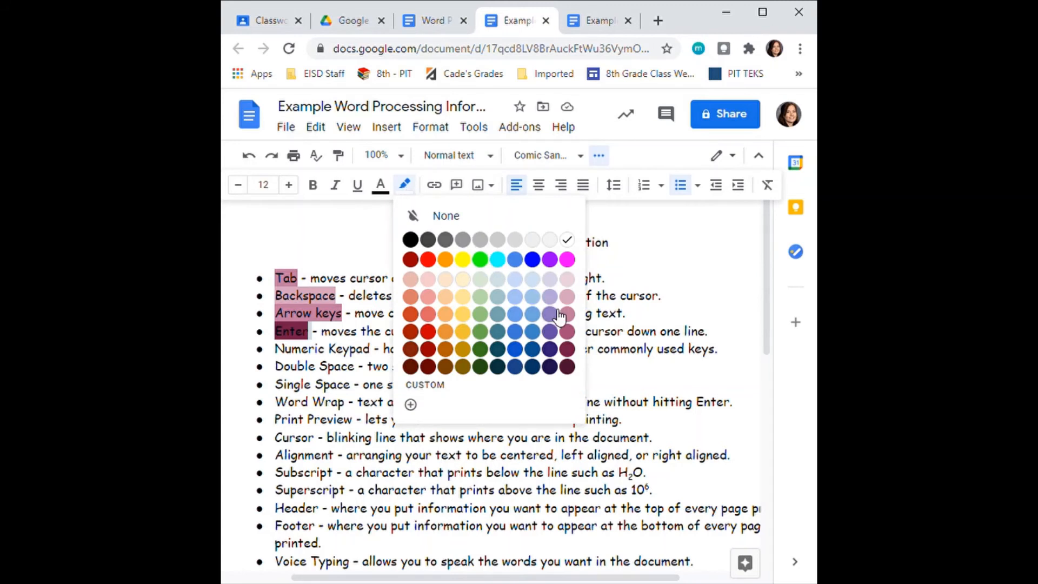
{"action": "left_click", "coordinate": [567, 299]}
{"action": "left_click_drag", "start_coordinate": [343, 354], "coordinate": [285, 338]}
{"action": "left_click", "coordinate": [405, 185]}
{"action": "left_click", "coordinate": [568, 297]}
{"action": "left_click", "coordinate": [402, 366]}
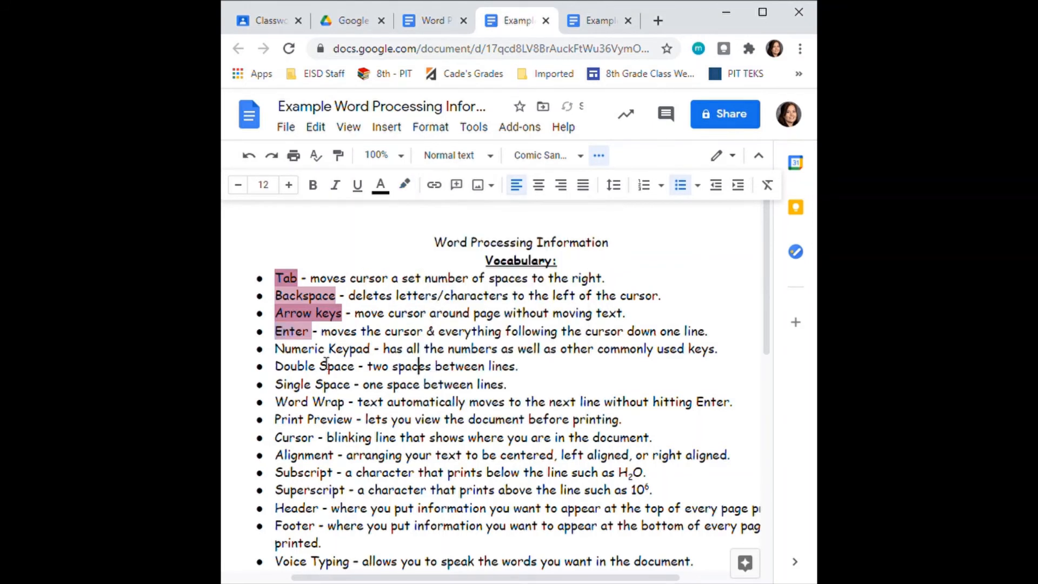
Highlight the terms Numeric Keypad and Double Space in the Vocabulary list with a light magenta-pink shade.
{"action": "left_click_drag", "start_coordinate": [371, 350], "coordinate": [286, 359]}
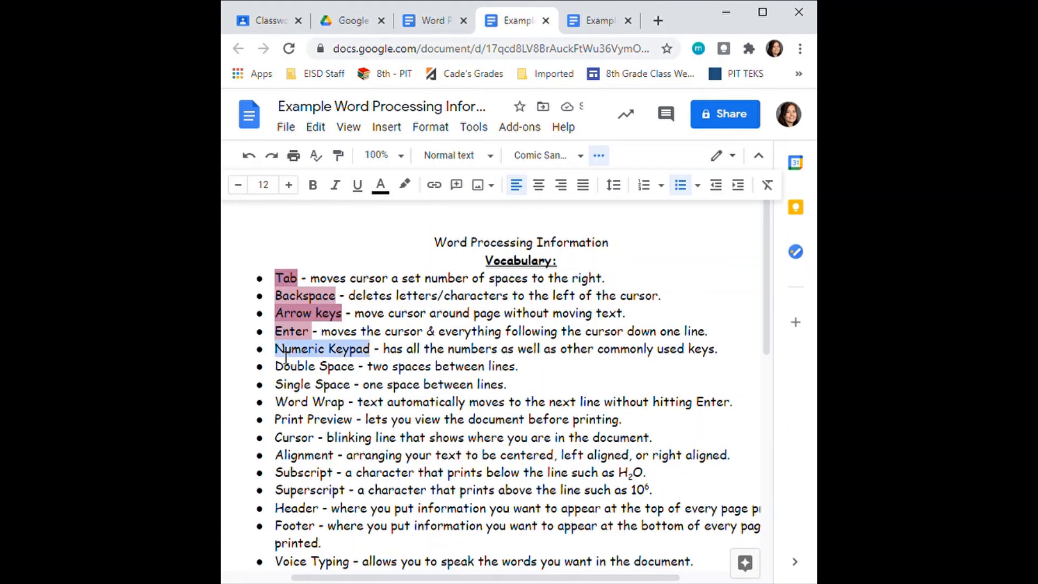
{"action": "left_click", "coordinate": [406, 185]}
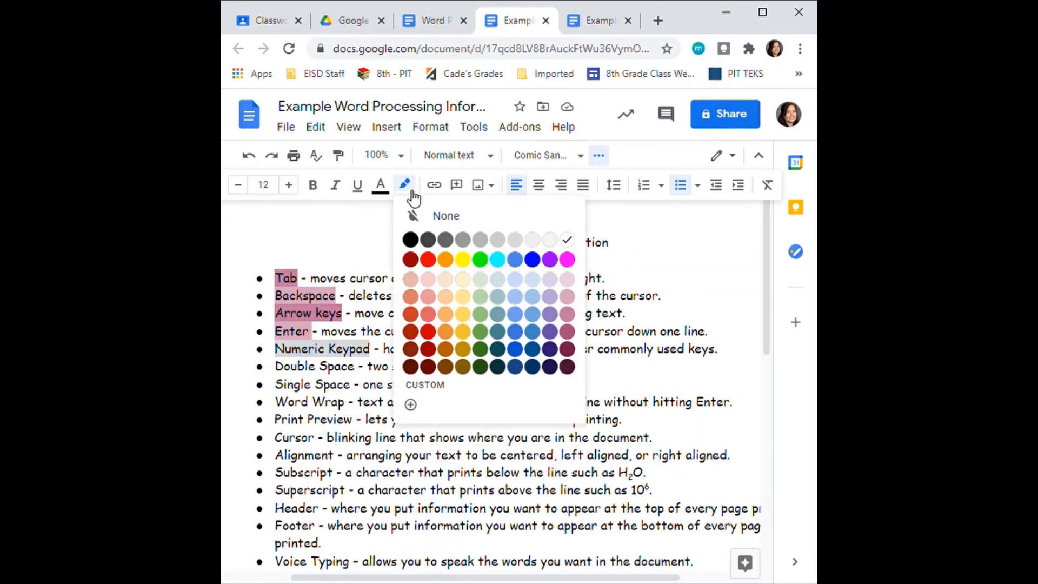
{"action": "left_click", "coordinate": [572, 301]}
{"action": "left_click", "coordinate": [365, 385]}
{"action": "left_click", "coordinate": [358, 368]}
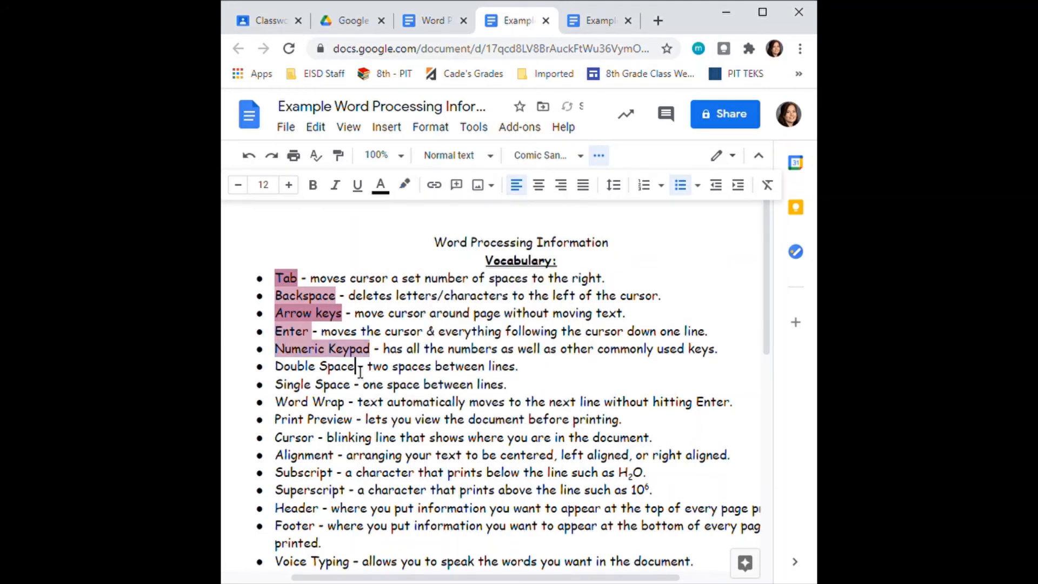
{"action": "left_click_drag", "start_coordinate": [360, 372], "coordinate": [286, 373]}
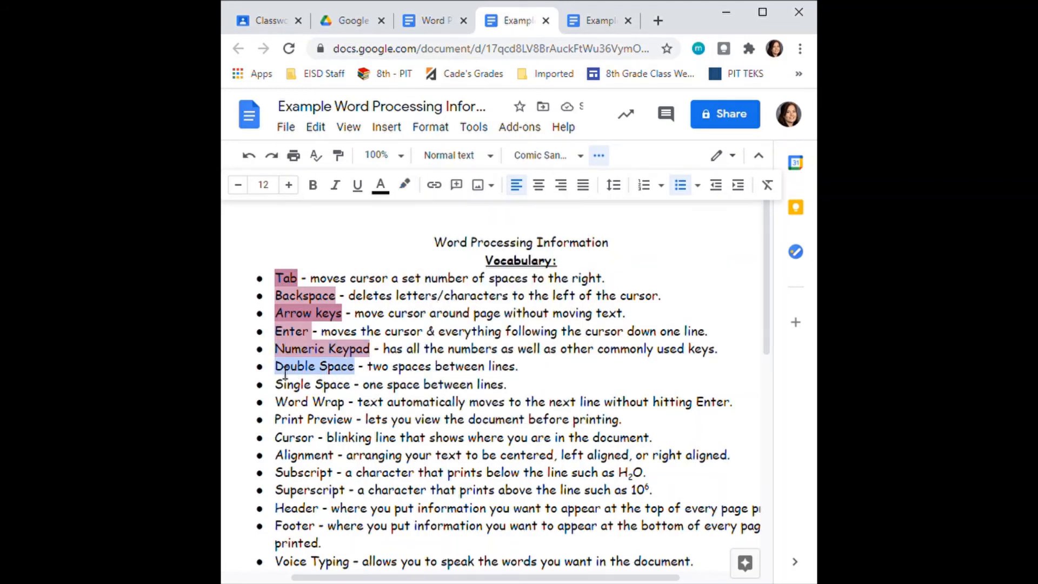
{"action": "left_click", "coordinate": [411, 187]}
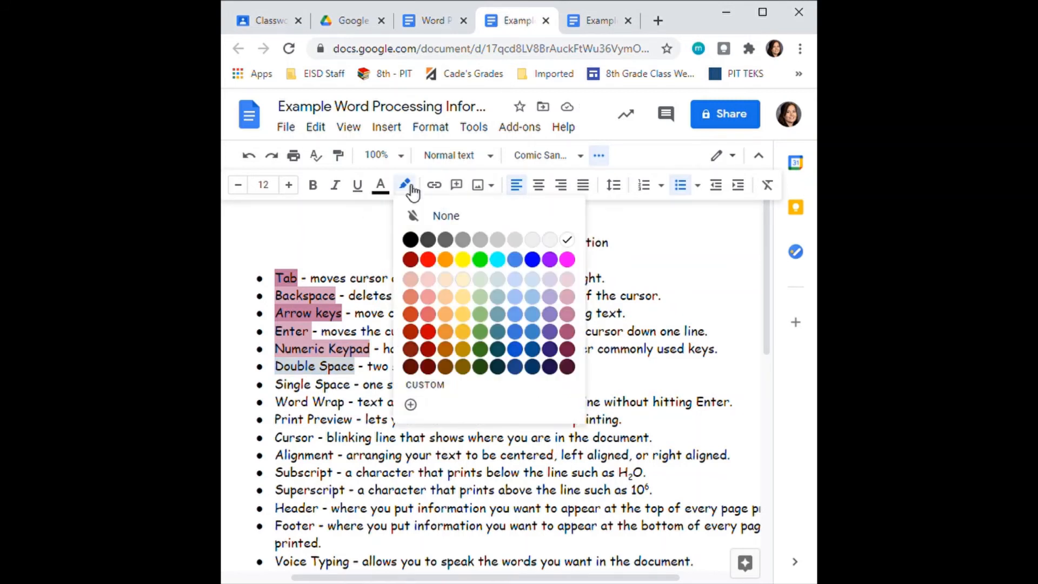
{"action": "left_click", "coordinate": [568, 297]}
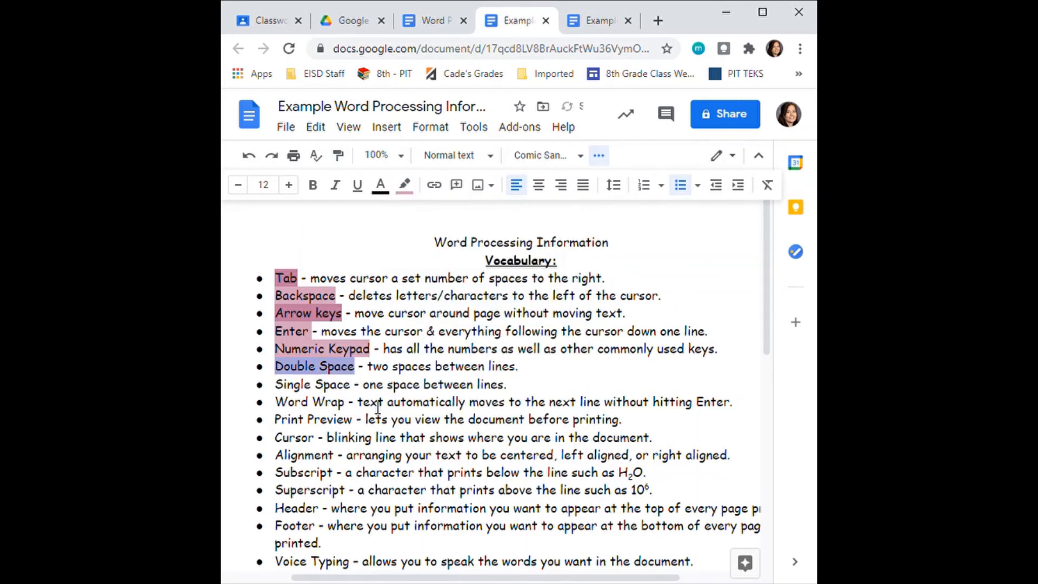
Highlight the terms Single Space and Word Wrap in the Vocabulary list with a light magenta-pink shade.
{"action": "left_click_drag", "start_coordinate": [351, 385], "coordinate": [286, 391]}
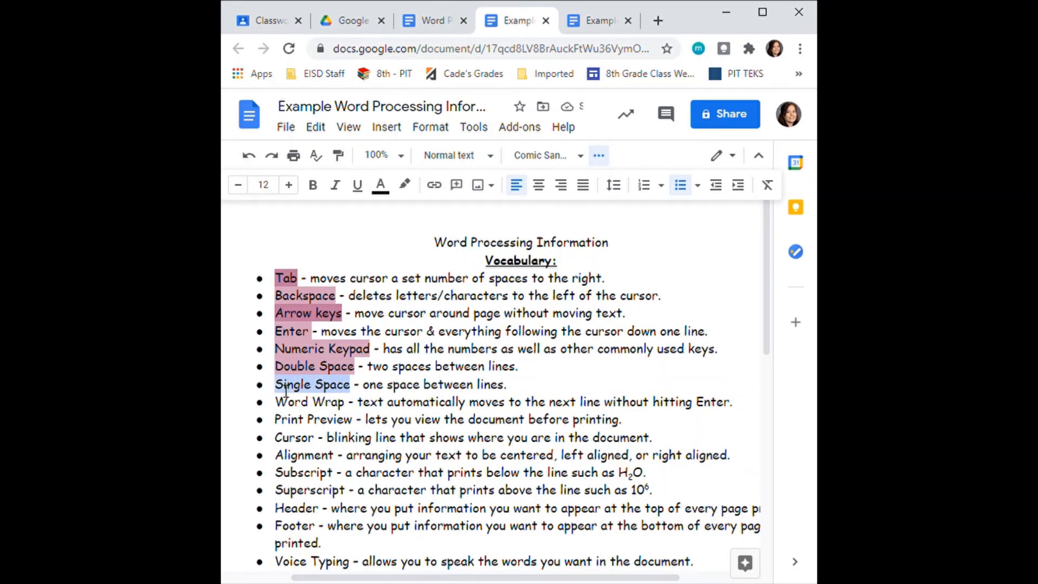
{"action": "left_click", "coordinate": [406, 185]}
{"action": "left_click", "coordinate": [567, 296]}
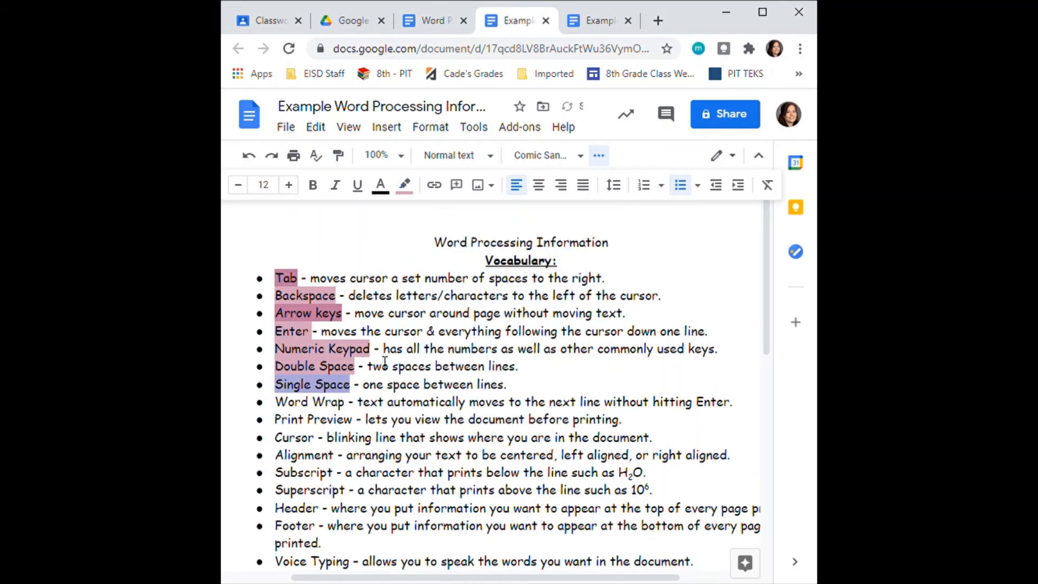
{"action": "left_click", "coordinate": [332, 405]}
{"action": "left_click_drag", "start_coordinate": [344, 404], "coordinate": [275, 404]}
{"action": "left_click", "coordinate": [405, 184]}
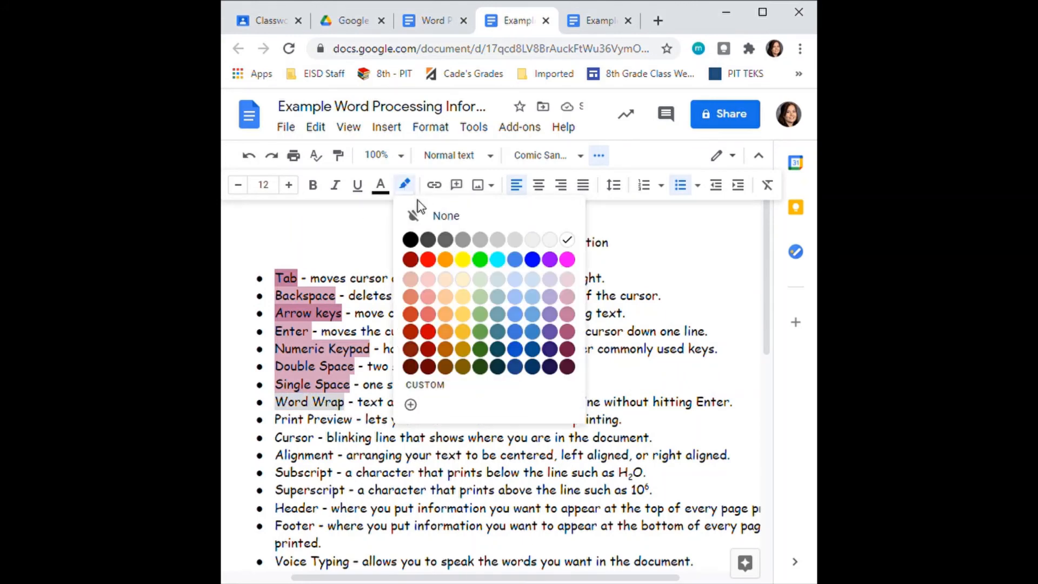
{"action": "left_click", "coordinate": [568, 297]}
Highlight the terms Print Preview and Cursor in the Vocabulary list with a light magenta-pink shade.
{"action": "scroll", "coordinate": [360, 410], "scroll_direction": "down", "scroll_amount": 3}
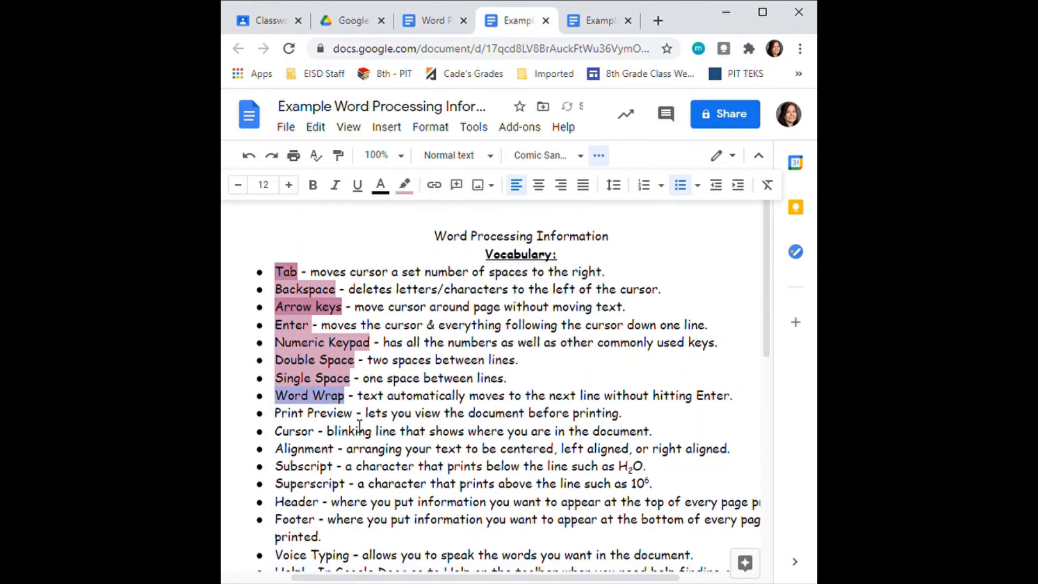
{"action": "left_click_drag", "start_coordinate": [353, 341], "coordinate": [282, 345]}
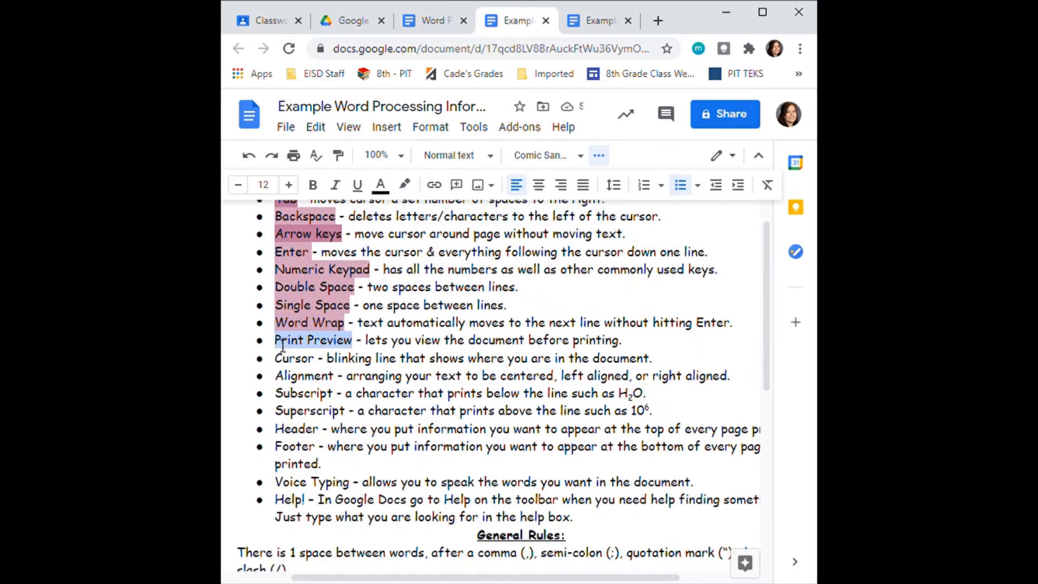
{"action": "left_click", "coordinate": [404, 185]}
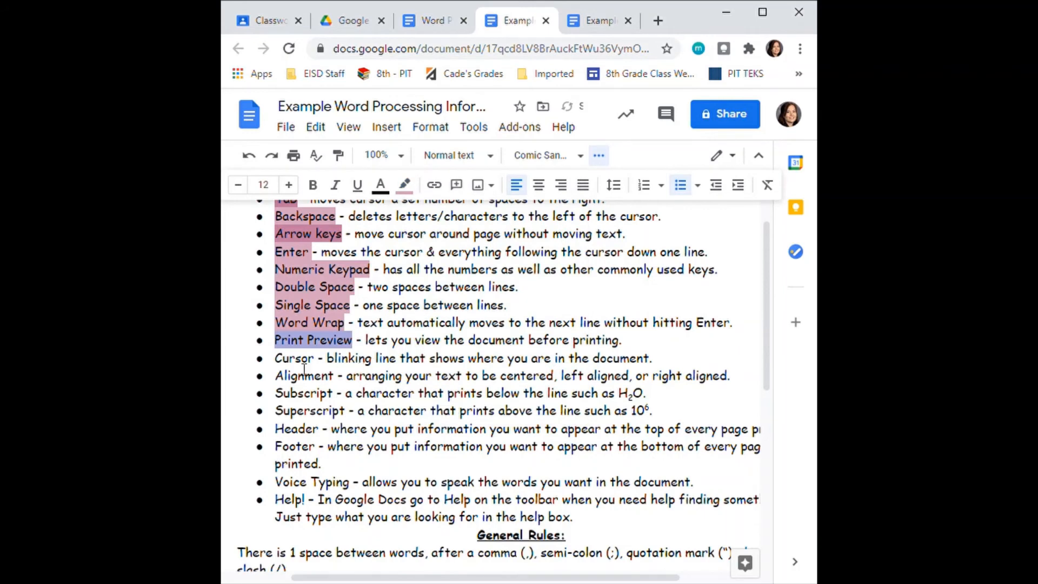
{"action": "left_click_drag", "start_coordinate": [314, 359], "coordinate": [274, 360]}
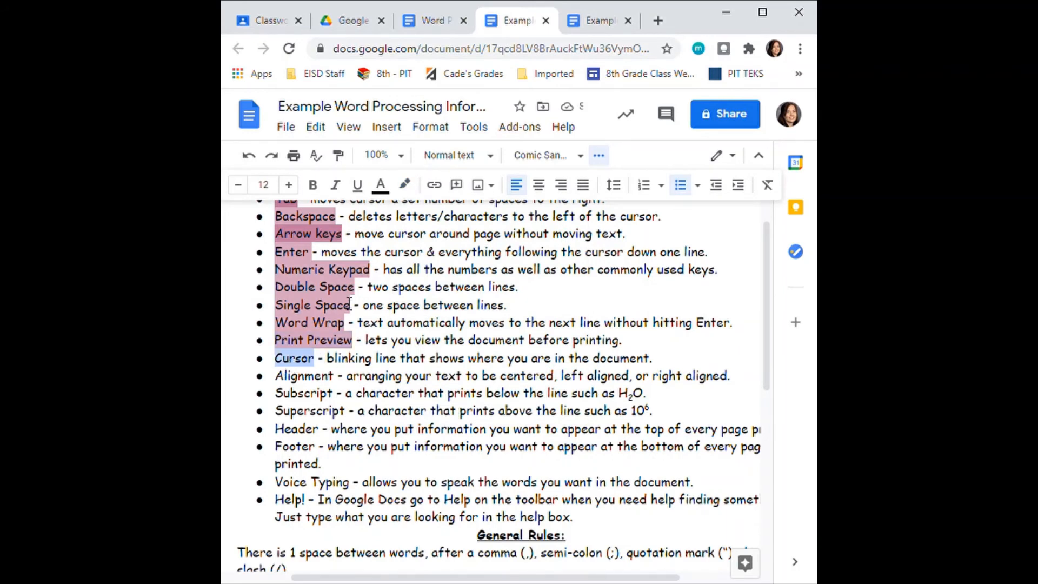
{"action": "left_click", "coordinate": [405, 185]}
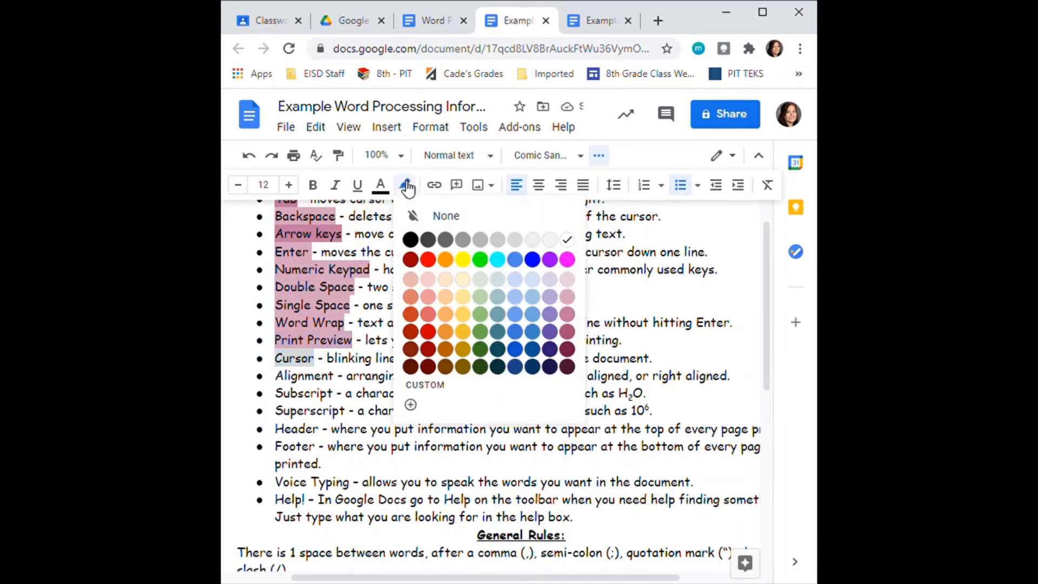
{"action": "left_click", "coordinate": [567, 296]}
{"action": "left_click", "coordinate": [354, 385]}
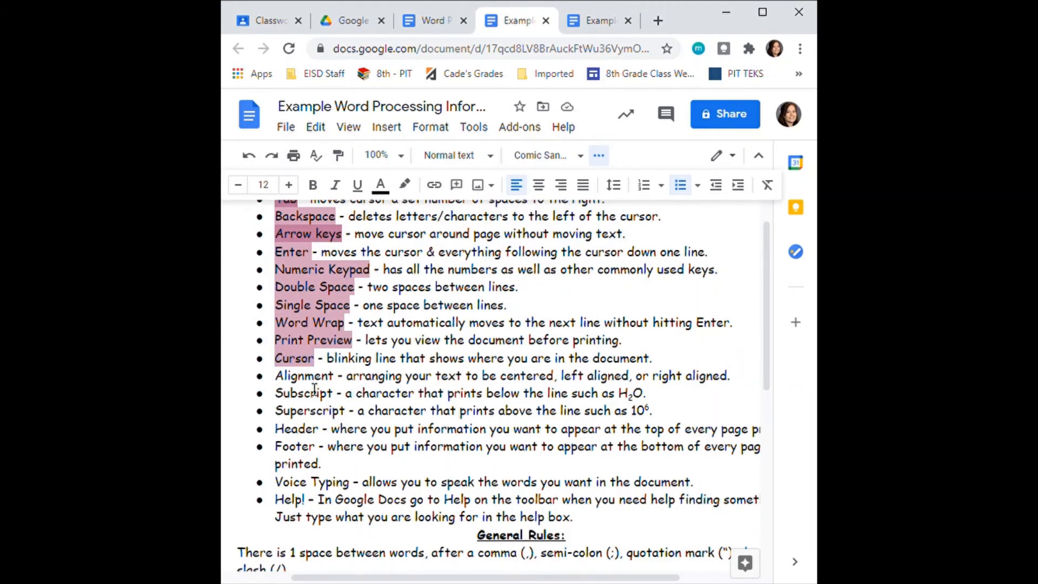
Highlight the full Vocabulary entries from Alignment through Help!, definitions included, with a dark magenta-pink shade.
{"action": "left_click_drag", "start_coordinate": [276, 377], "coordinate": [595, 516]}
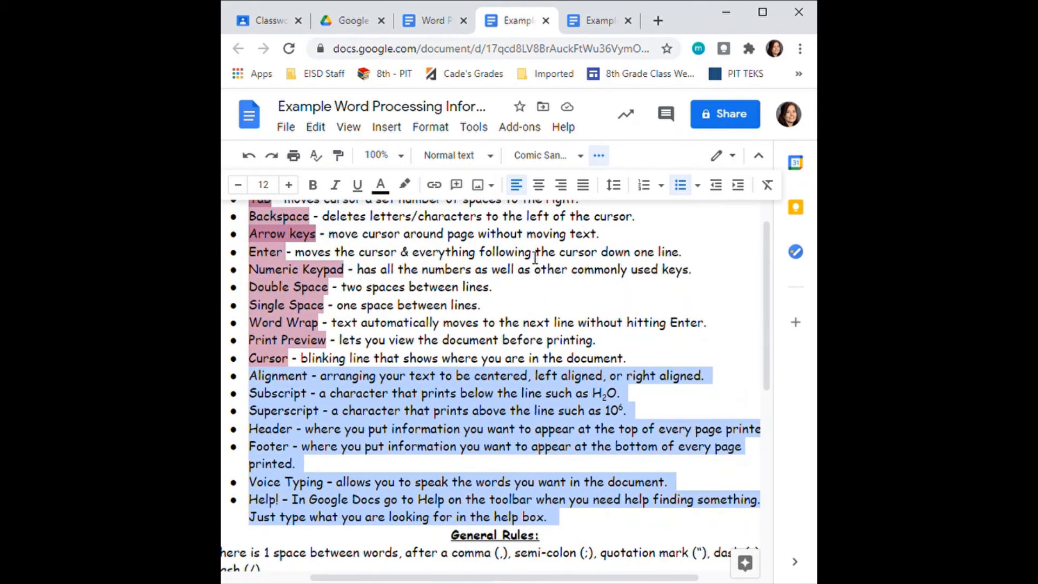
{"action": "left_click", "coordinate": [404, 184]}
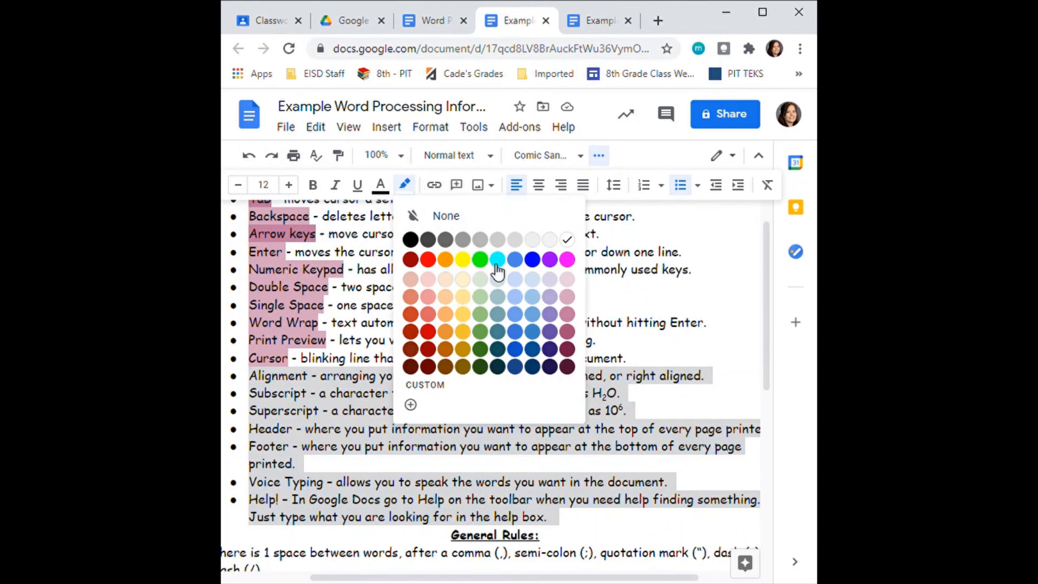
{"action": "left_click", "coordinate": [568, 331]}
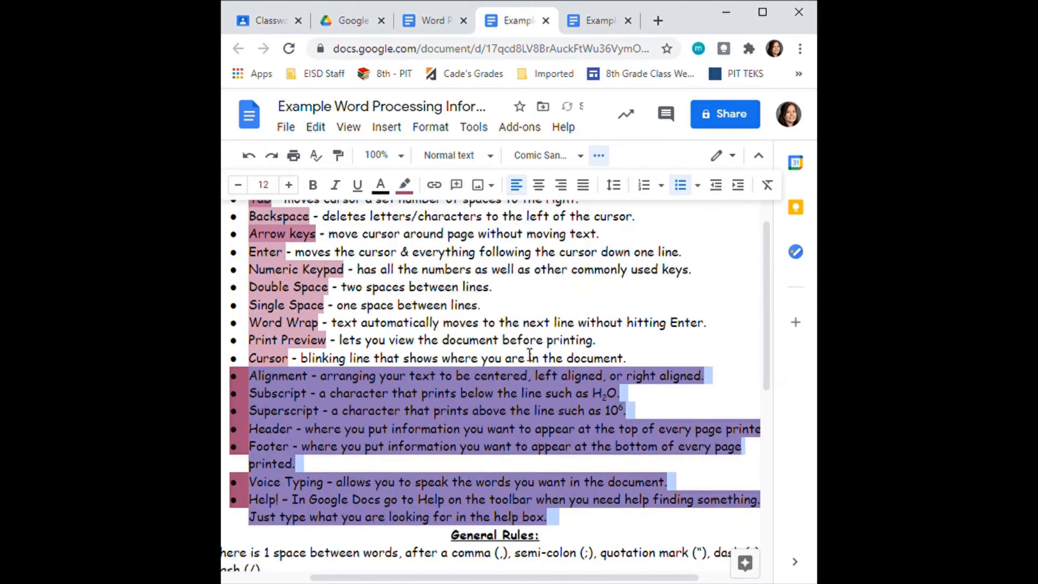
Undo the dark magenta-pink highlight on the Vocabulary entries from Alignment through Help!
{"action": "left_click", "coordinate": [524, 340]}
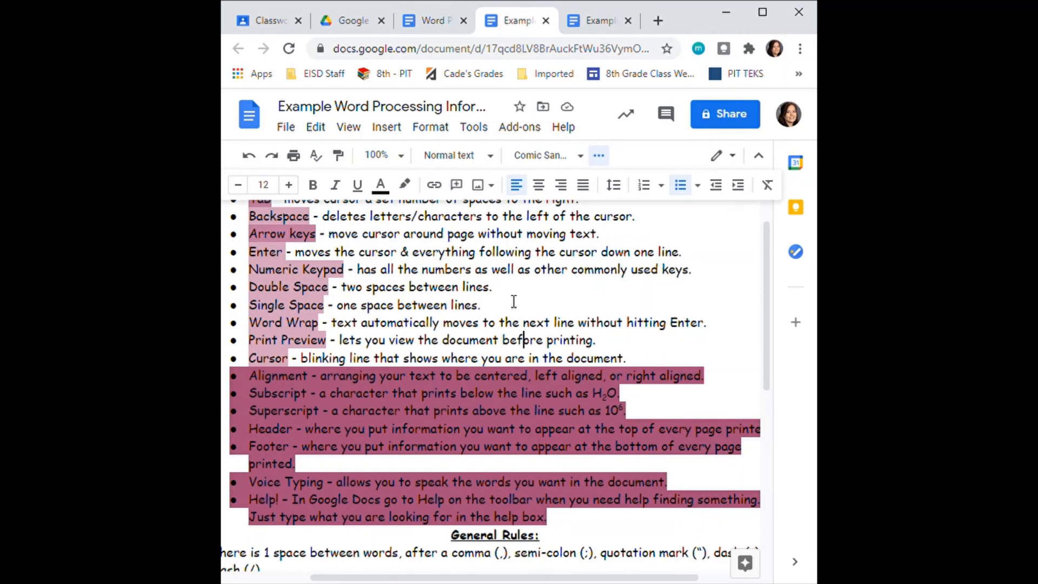
{"action": "left_click", "coordinate": [249, 157]}
{"action": "left_click", "coordinate": [441, 346]}
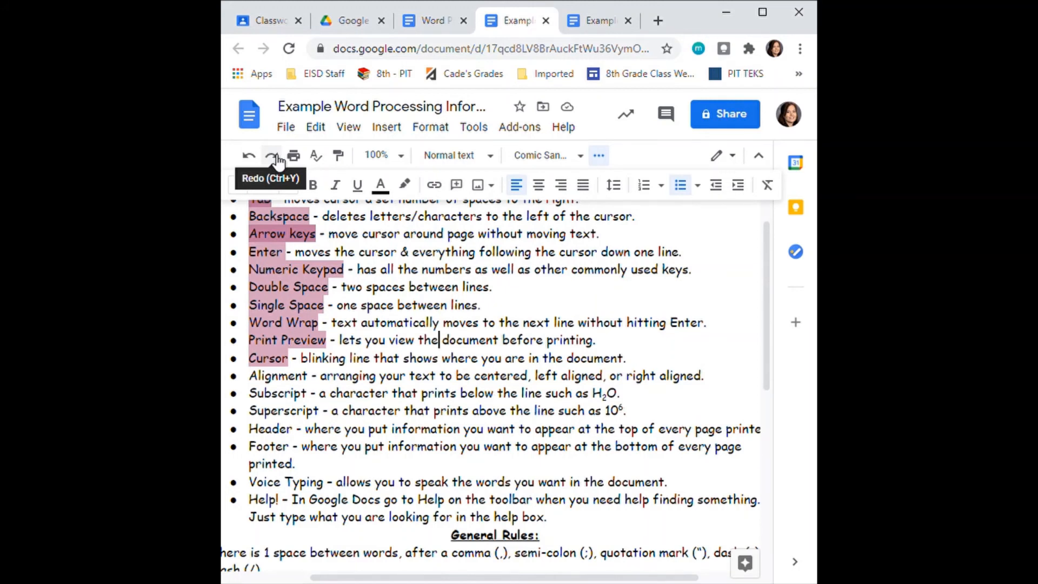
{"action": "left_click", "coordinate": [363, 414]}
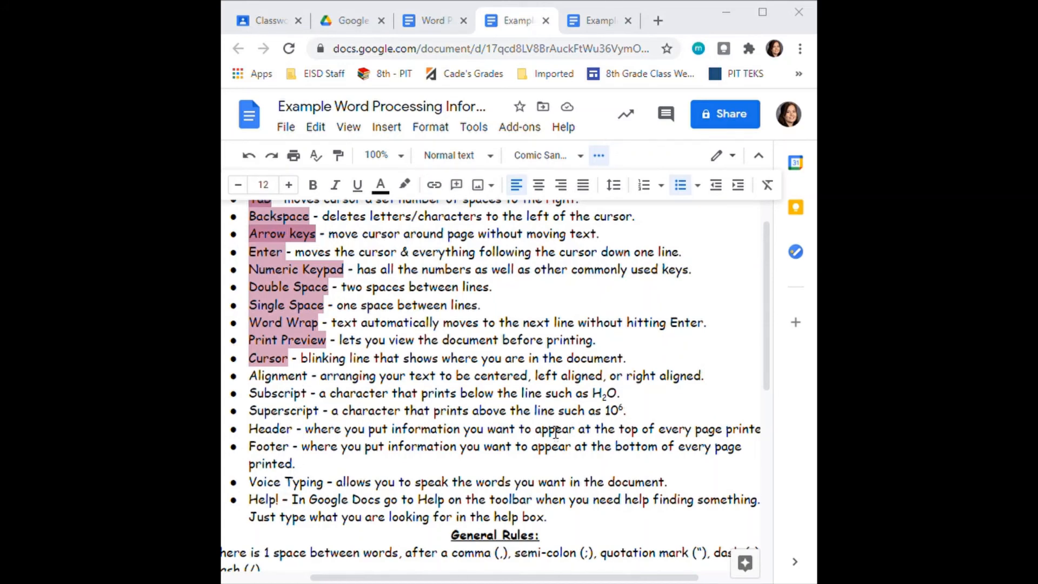
{"action": "scroll", "coordinate": [554, 430], "scroll_direction": "up", "scroll_amount": 2}
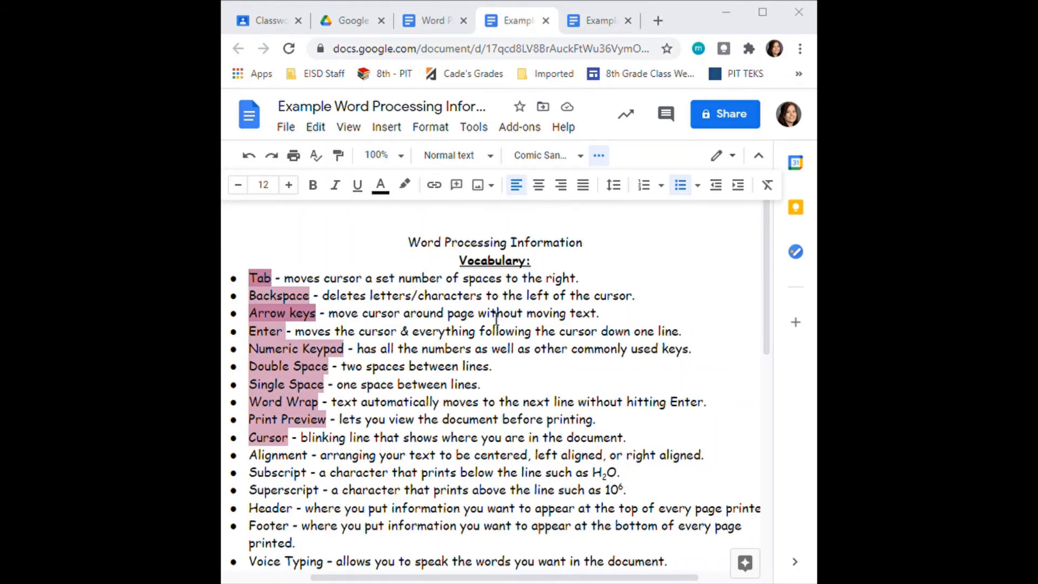
{"action": "left_click", "coordinate": [416, 248]}
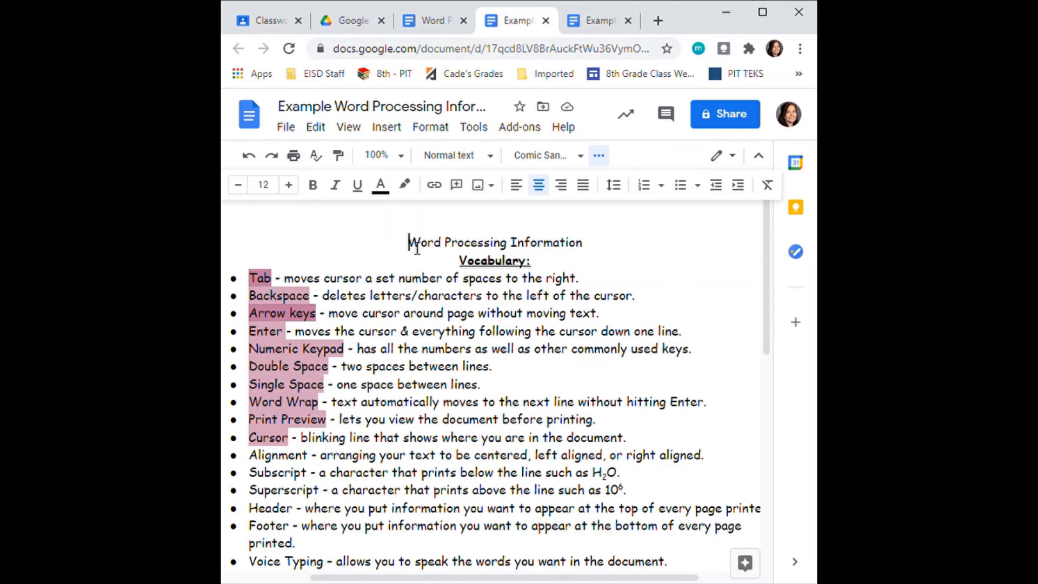
{"action": "left_click_drag", "start_coordinate": [416, 247], "coordinate": [262, 179]}
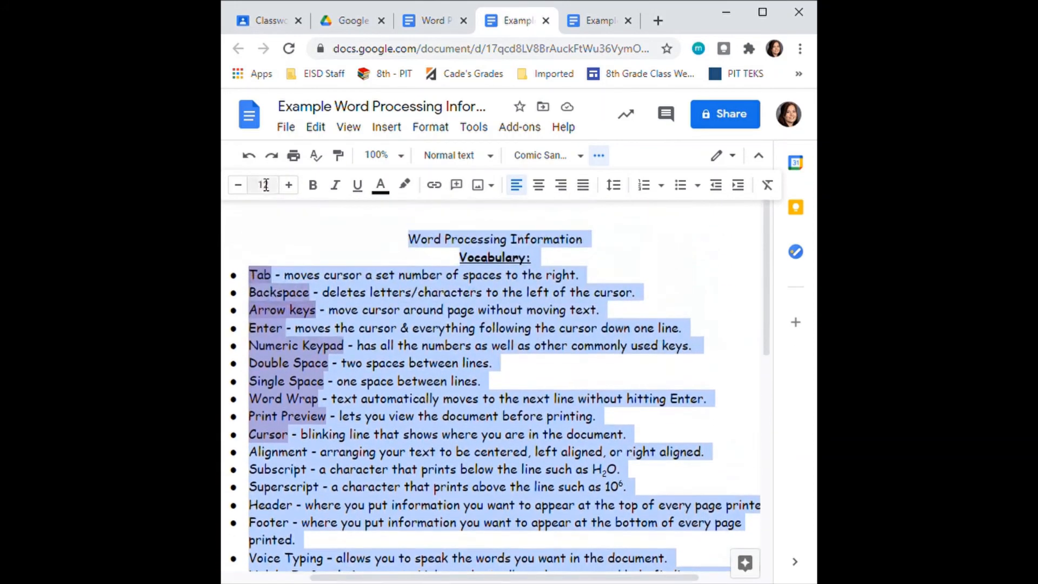
{"action": "left_click", "coordinate": [614, 333]}
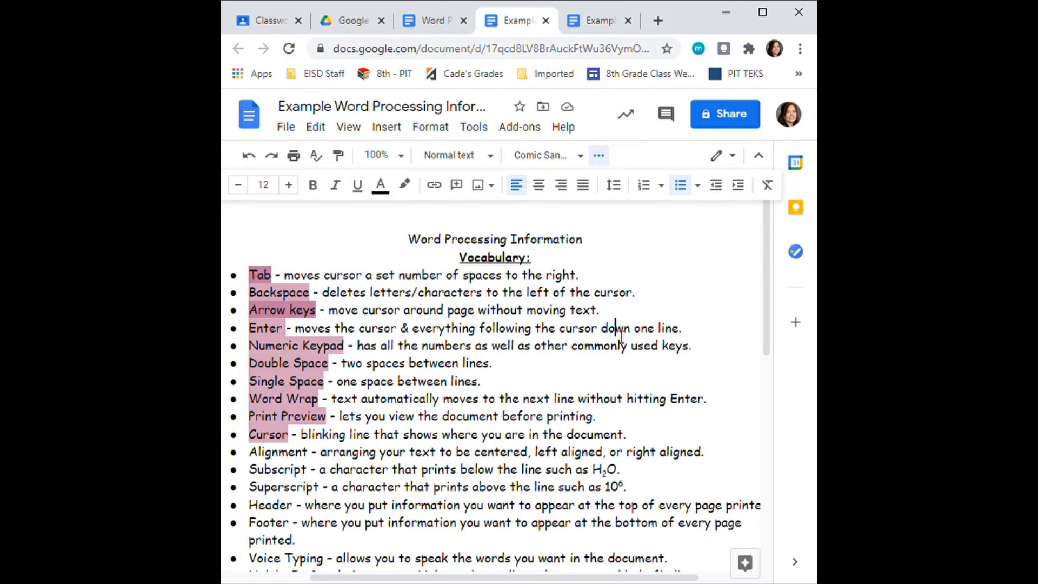
Select the entire document and set its line spacing to Double, checking the result through to the last page.
{"action": "key", "text": "ctrl+a"}
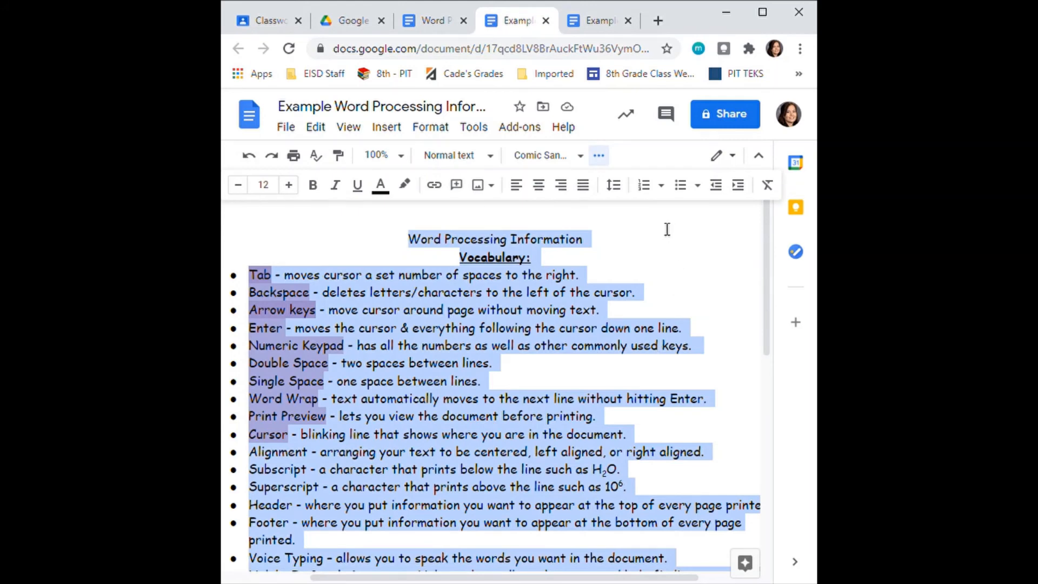
{"action": "left_click", "coordinate": [619, 190]}
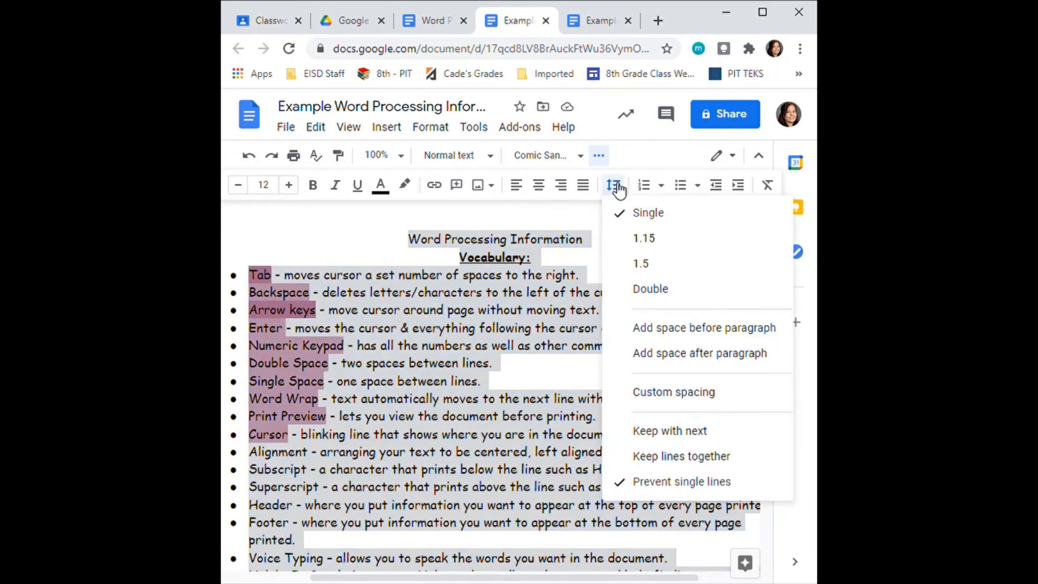
{"action": "left_click", "coordinate": [658, 290]}
{"action": "left_click", "coordinate": [650, 320]}
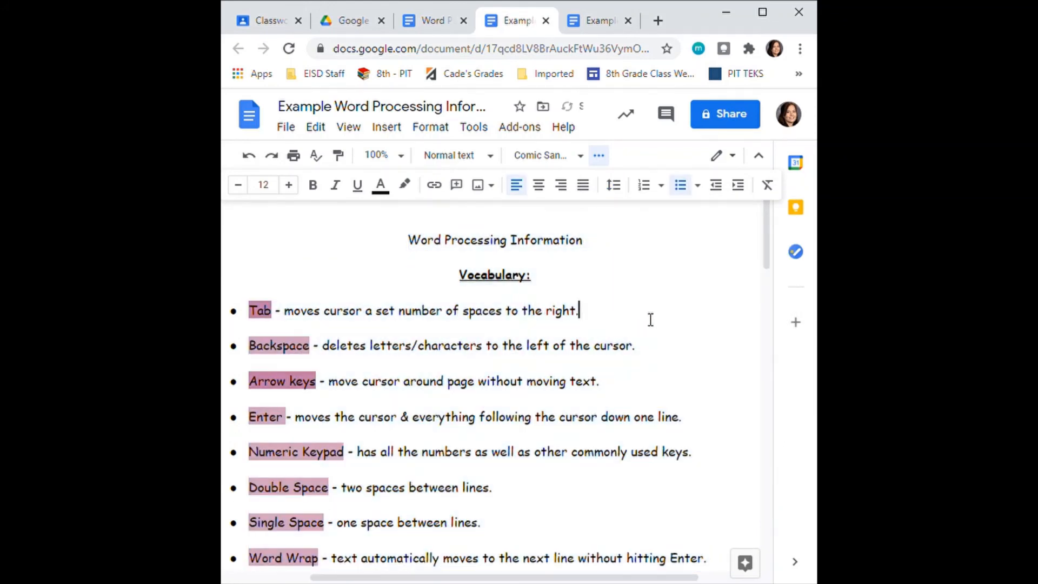
{"action": "scroll", "coordinate": [675, 308], "scroll_direction": "down", "scroll_amount": 15}
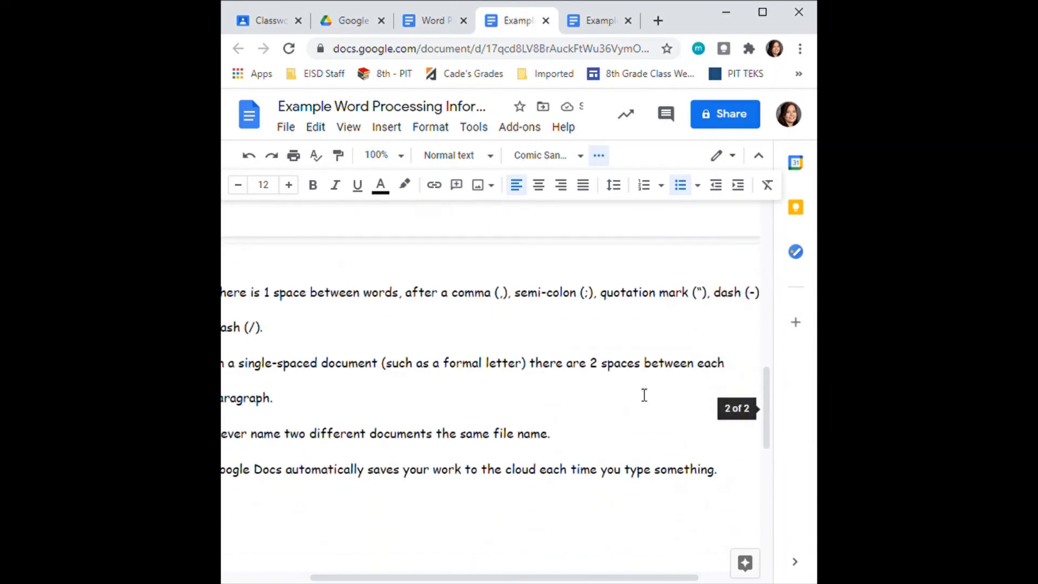
{"action": "scroll", "coordinate": [642, 397], "scroll_direction": "down", "scroll_amount": 3}
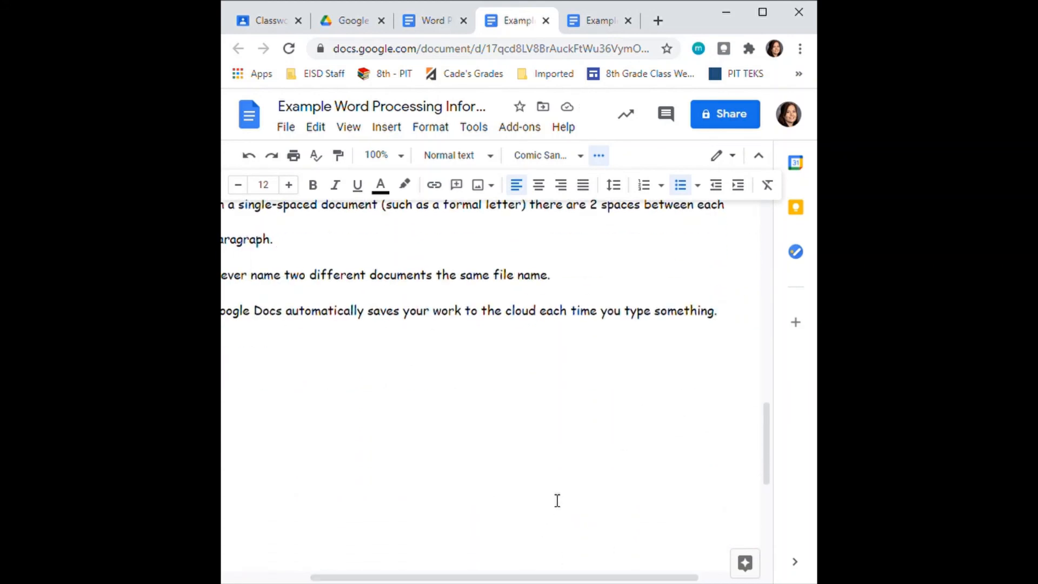
{"action": "scroll", "coordinate": [560, 494], "scroll_direction": "up", "scroll_amount": 18}
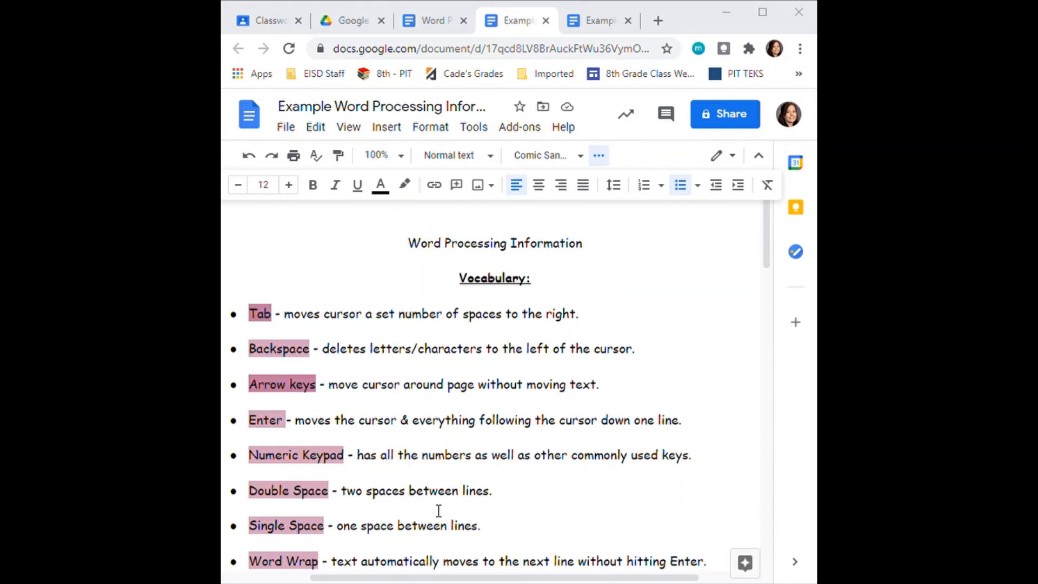
Search the Docs help for "margins", check the margins in Page setup, and accept the dialog without changing them.
{"action": "left_click", "coordinate": [515, 463]}
{"action": "left_click", "coordinate": [573, 134]}
{"action": "left_click", "coordinate": [648, 160]}
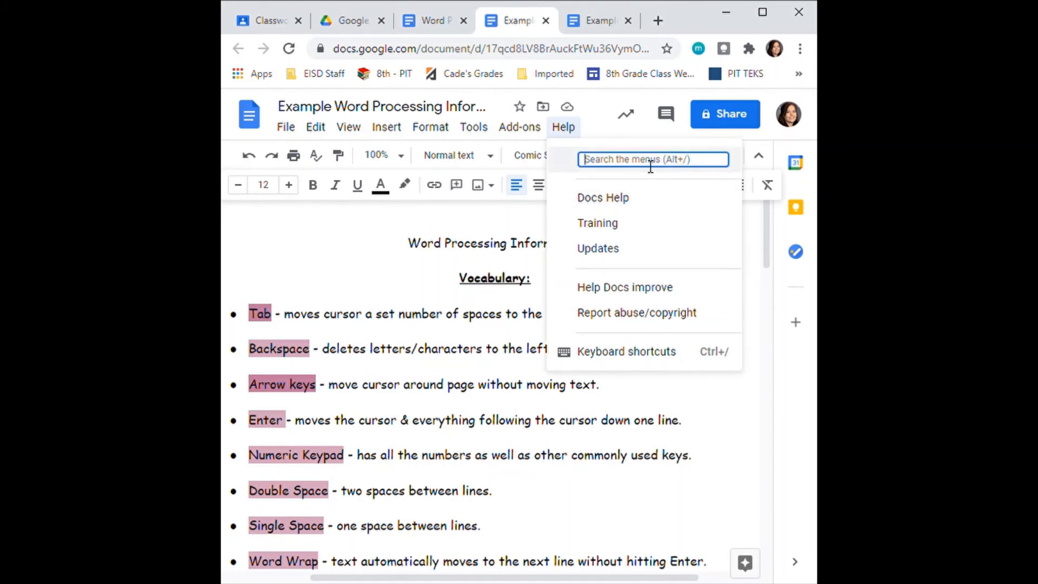
{"action": "type", "text": "margins"}
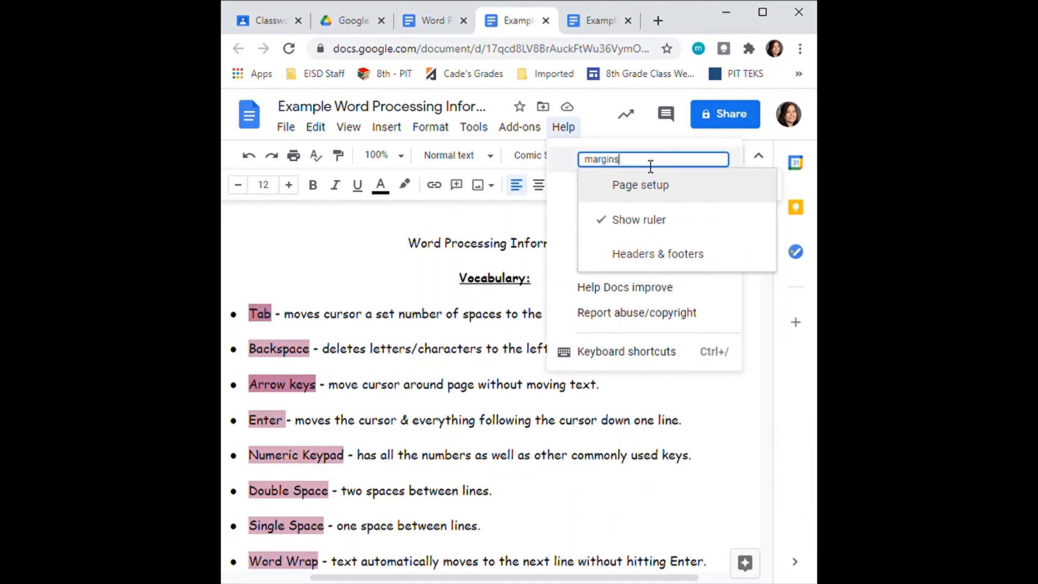
{"action": "left_click", "coordinate": [671, 188]}
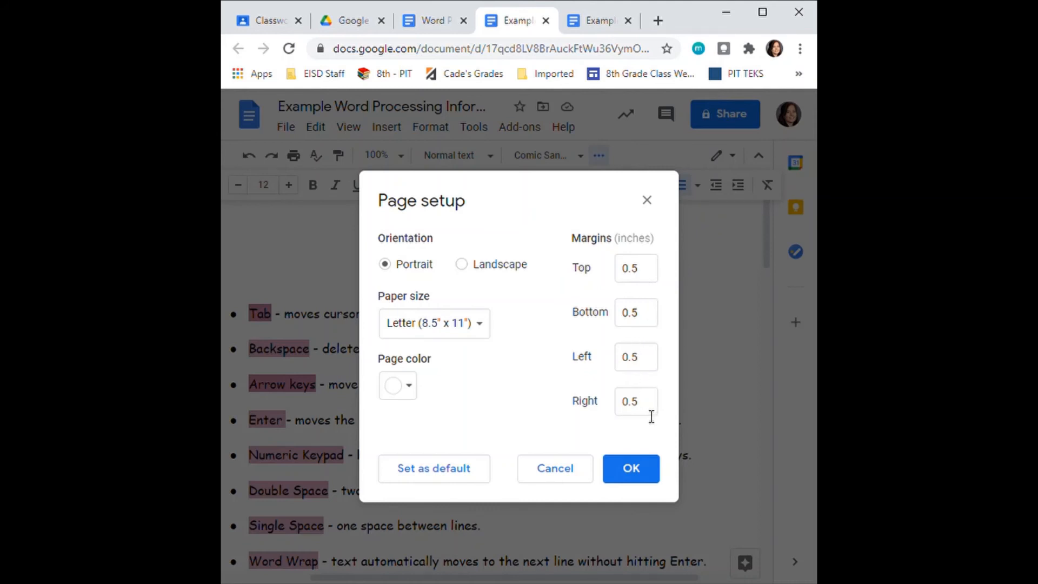
{"action": "left_click", "coordinate": [635, 470]}
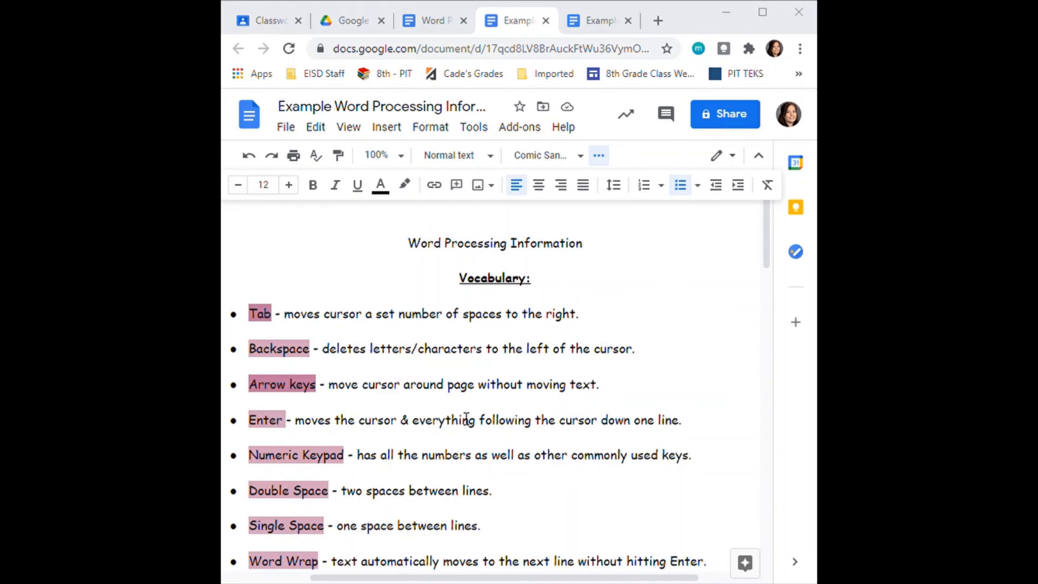
Misspell "blinking" as "blinkig" in the Cursor definition and correct it with the suggested spelling "blinking".
{"action": "scroll", "coordinate": [466, 419], "scroll_direction": "down", "scroll_amount": 6}
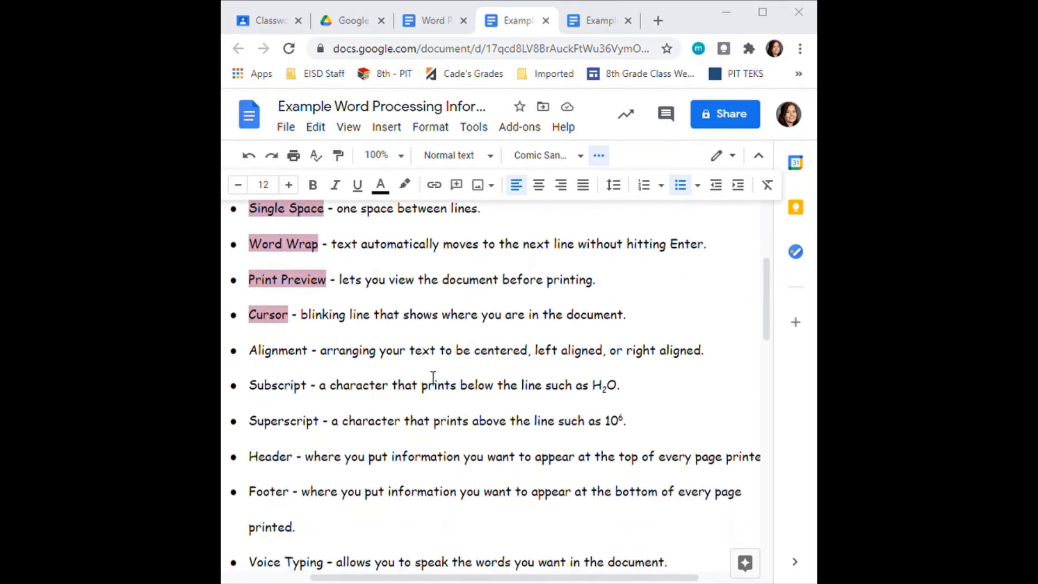
{"action": "left_click", "coordinate": [343, 318]}
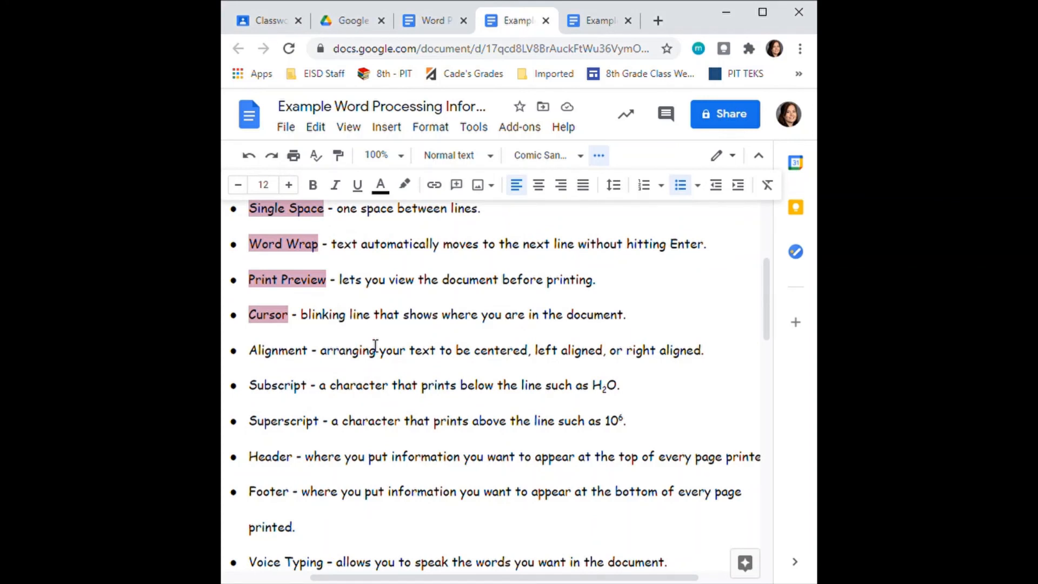
{"action": "key", "text": "BackSpace"}
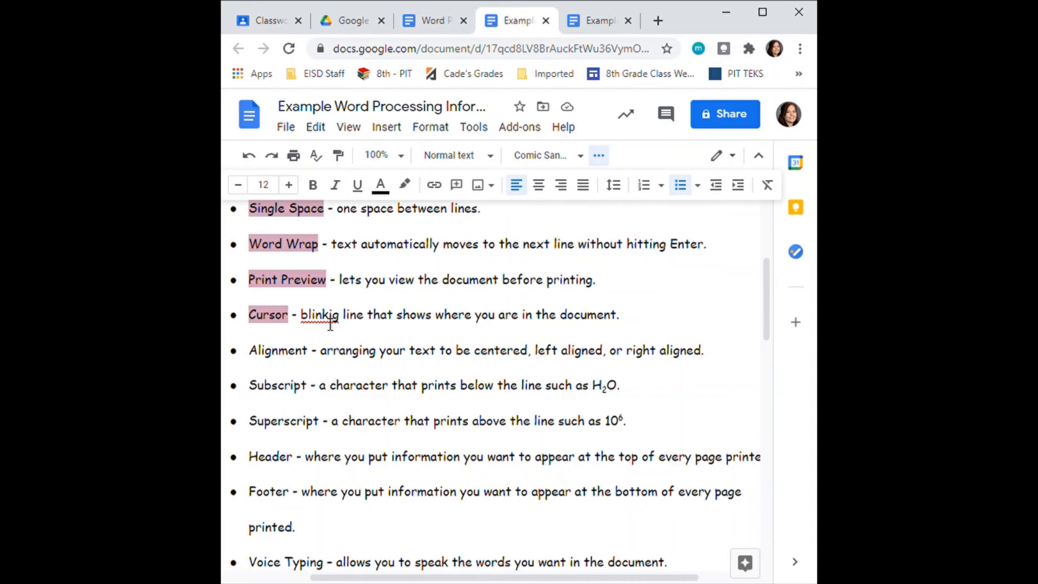
{"action": "right_click", "coordinate": [331, 324]}
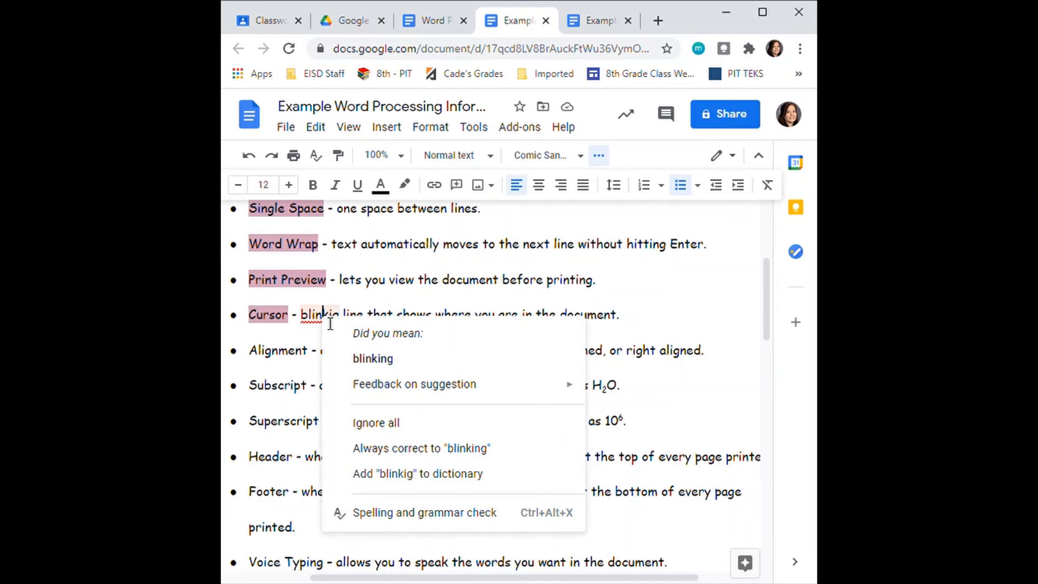
{"action": "left_click", "coordinate": [401, 367]}
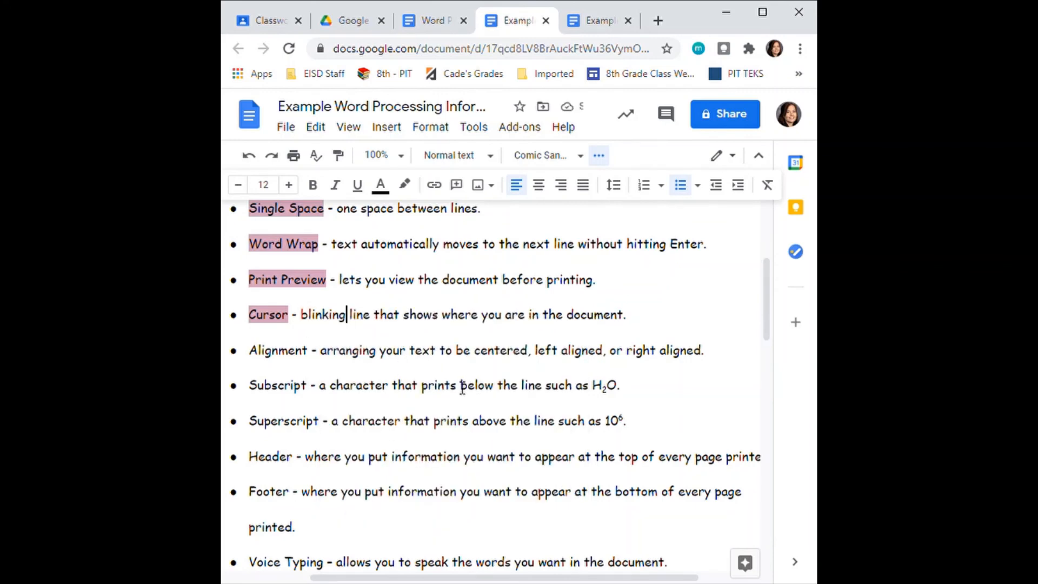
Delete the word "of" before "spaces" in the Tab definition and undo the deletion.
{"action": "scroll", "coordinate": [495, 425], "scroll_direction": "down", "scroll_amount": 4}
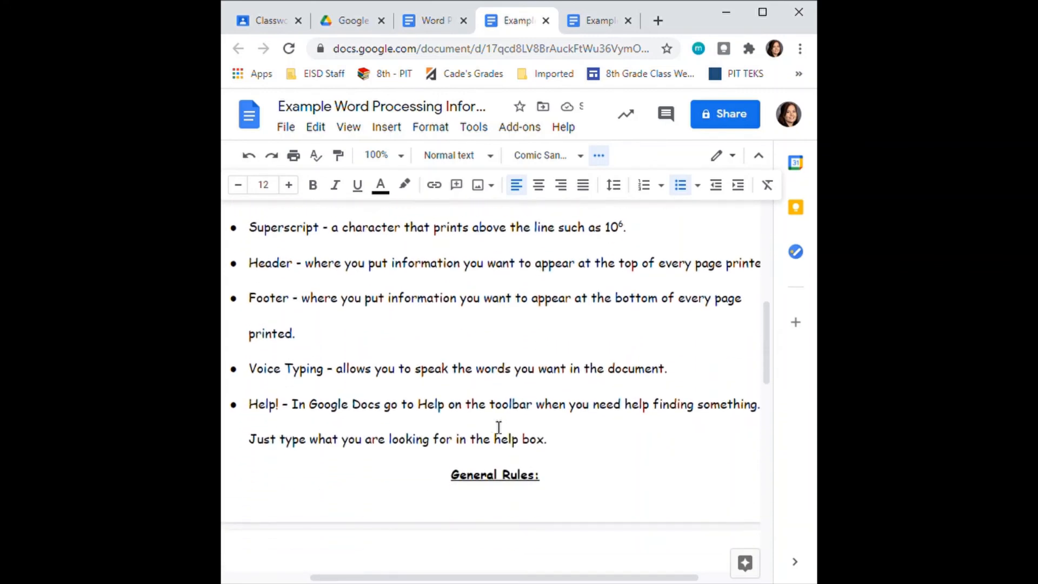
{"action": "scroll", "coordinate": [579, 412], "scroll_direction": "down", "scroll_amount": 7}
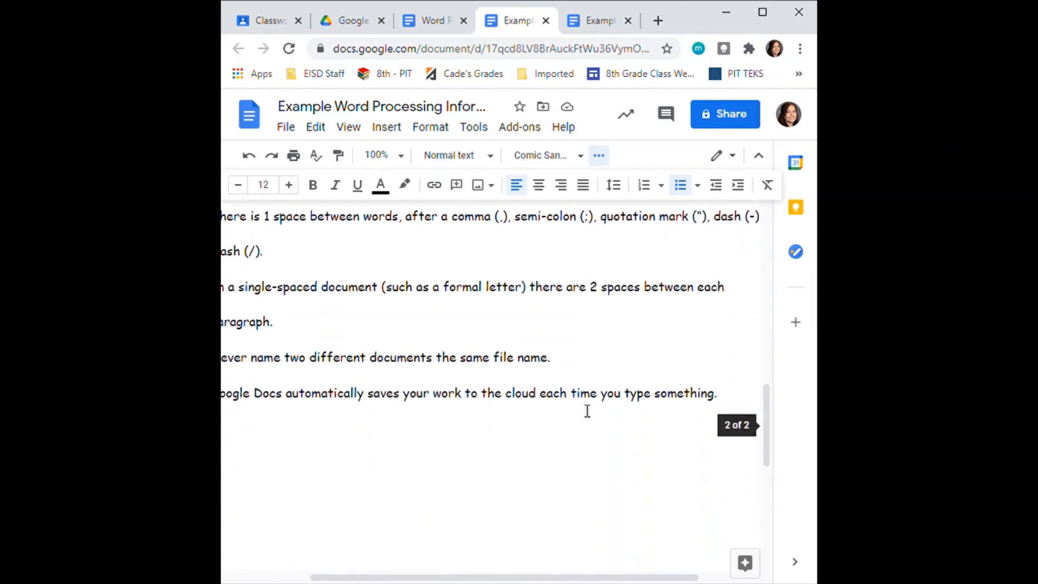
{"action": "scroll", "coordinate": [586, 413], "scroll_direction": "down", "scroll_amount": 5}
{"action": "scroll", "coordinate": [591, 418], "scroll_direction": "up", "scroll_amount": 9}
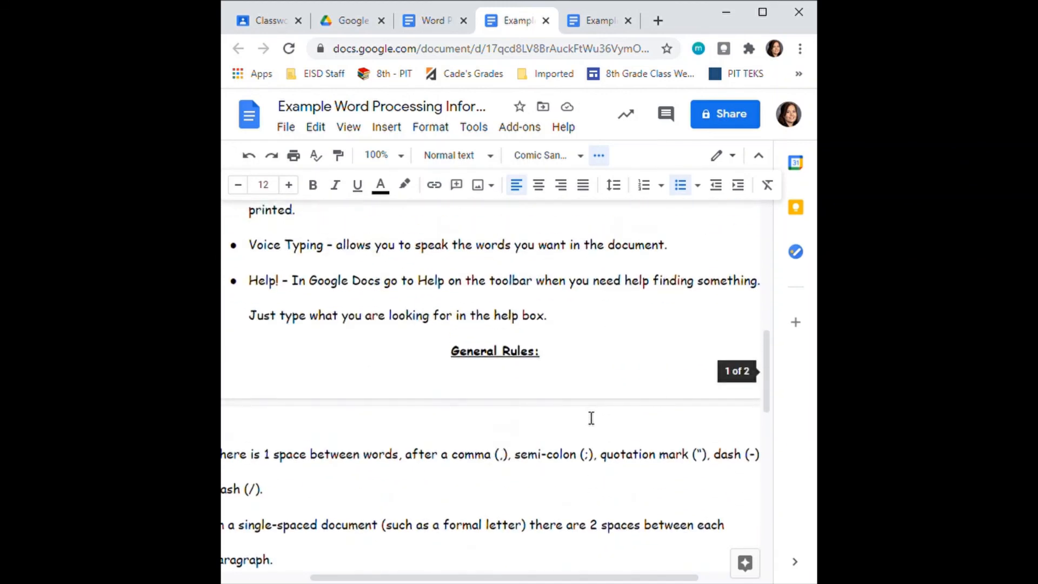
{"action": "scroll", "coordinate": [591, 419], "scroll_direction": "up", "scroll_amount": 12}
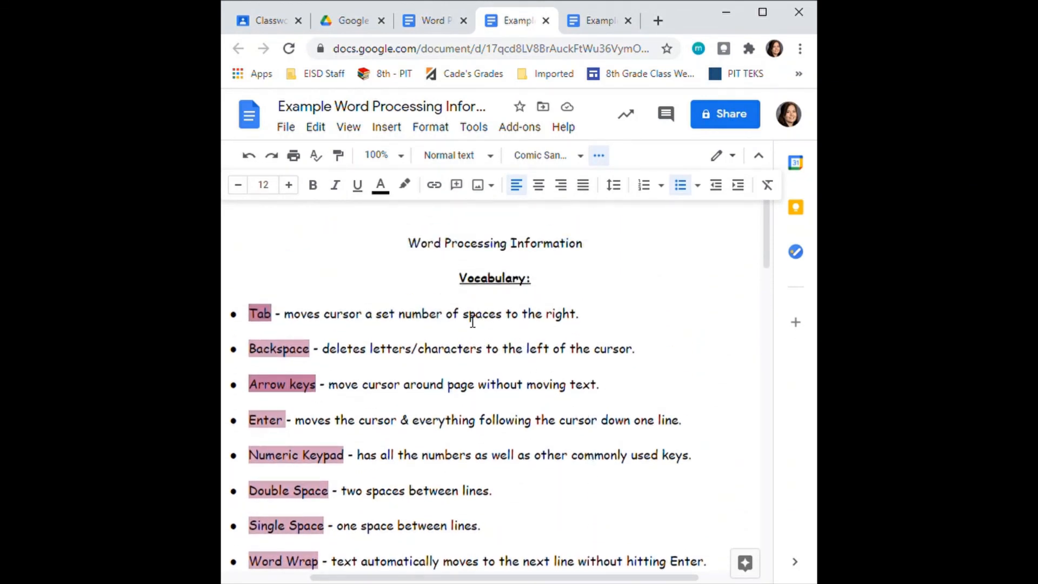
{"action": "key", "text": "BackSpace"}
{"action": "key", "text": "BackSpace"}
{"action": "key", "text": "BackSpace"}
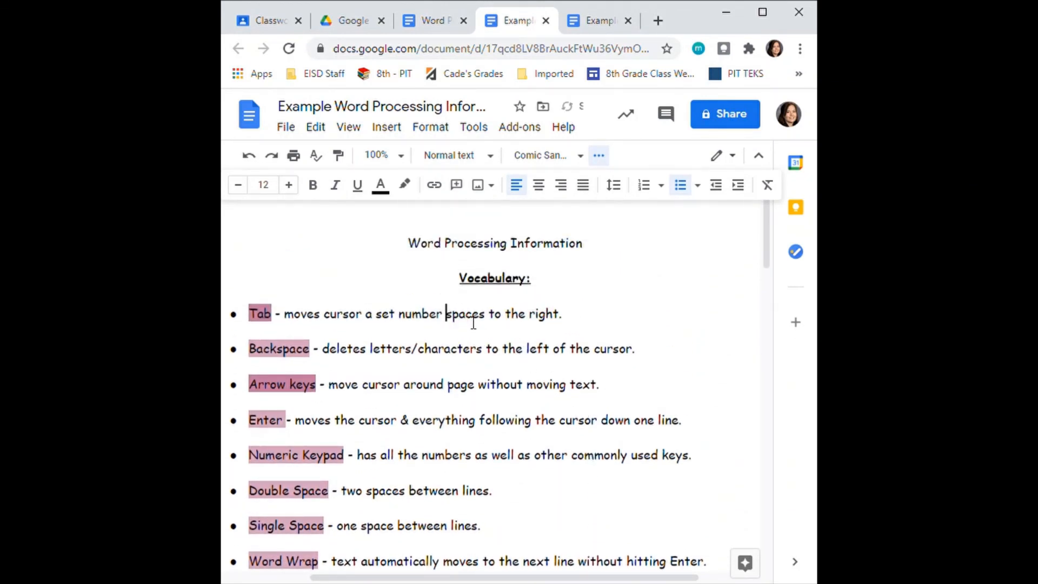
{"action": "left_click", "coordinate": [463, 364]}
{"action": "key", "text": "ctrl+z"}
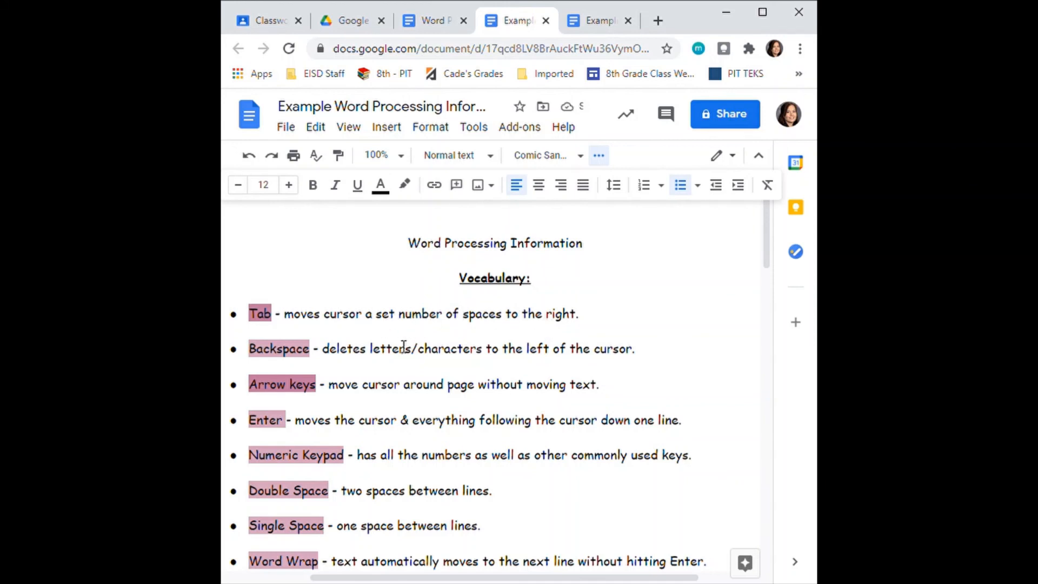
Misspell "number" as "nmber" in the Tab definition and correct it with the suggested spelling "number".
{"action": "left_click", "coordinate": [422, 323]}
{"action": "key", "text": "BackSpace"}
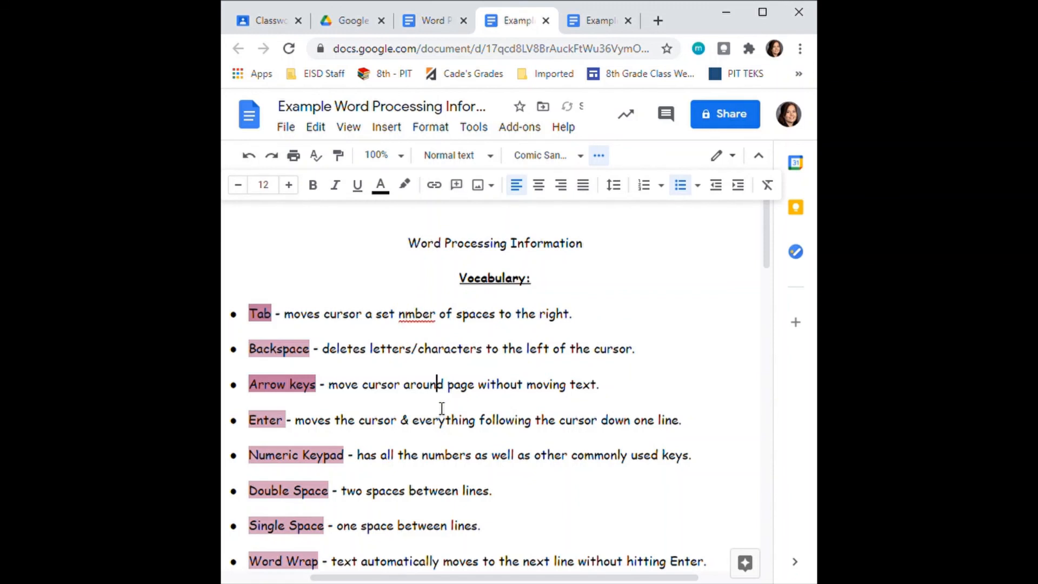
{"action": "right_click", "coordinate": [423, 326]}
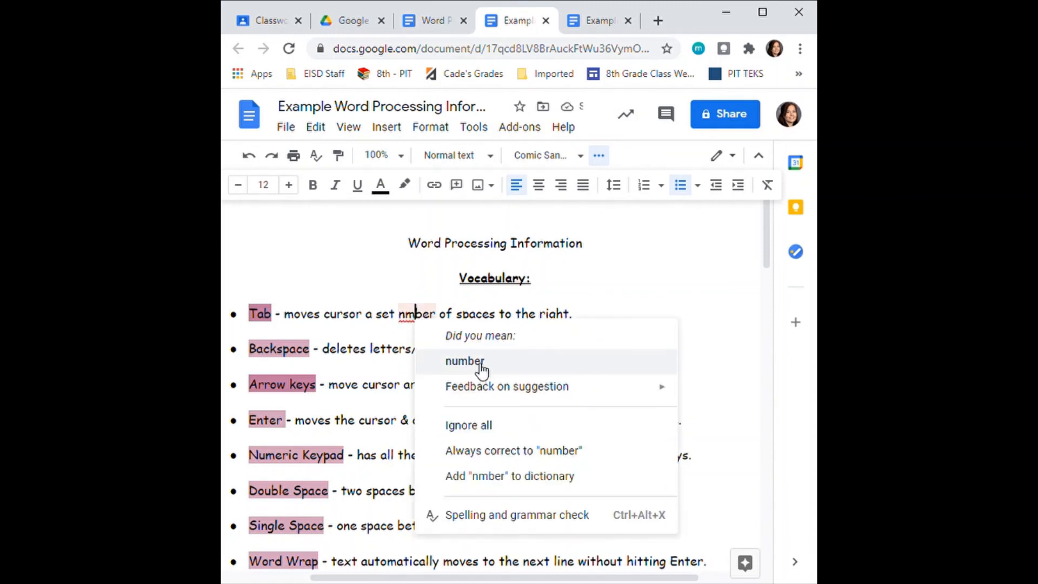
{"action": "mouse_move", "coordinate": [491, 398]}
{"action": "left_click", "coordinate": [465, 362]}
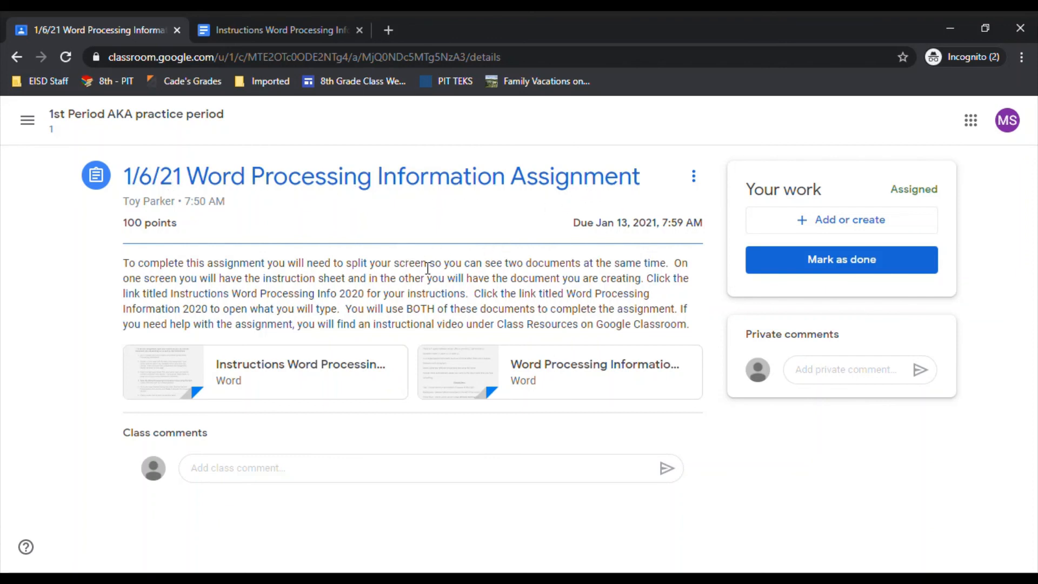
In Google Classroom, attach "Copy of Science of Falling Stars (MS reading level)" from My Drive to the Word Processing Information Assignment and turn it in.
{"action": "left_click", "coordinate": [837, 222]}
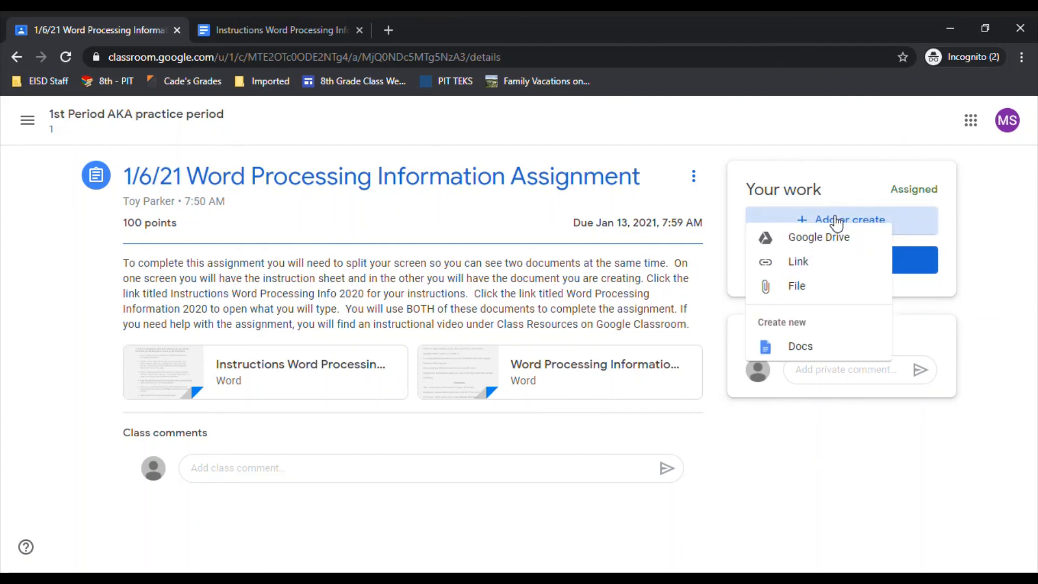
{"action": "left_click", "coordinate": [821, 253]}
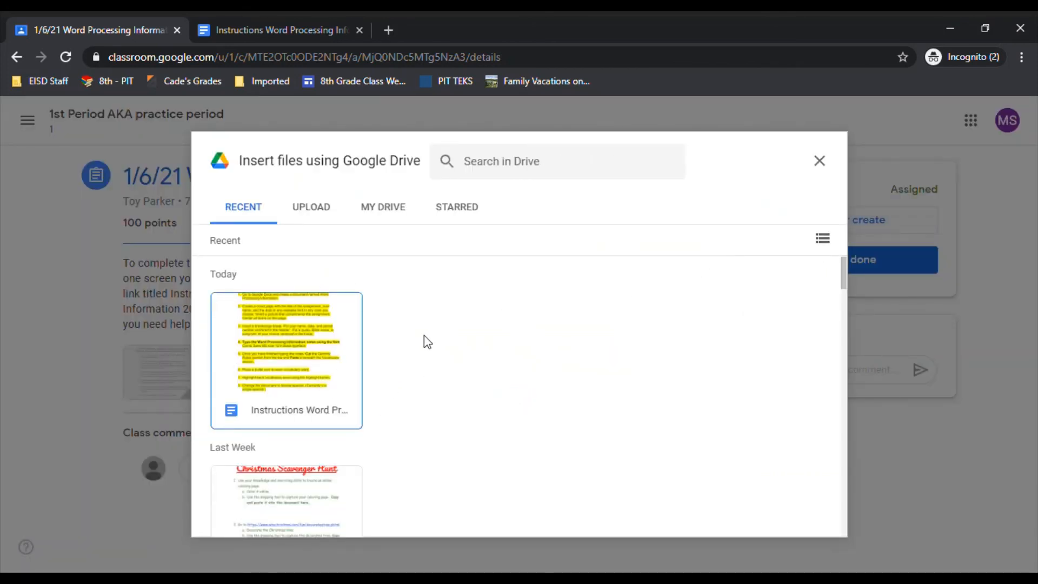
{"action": "left_click", "coordinate": [393, 216]}
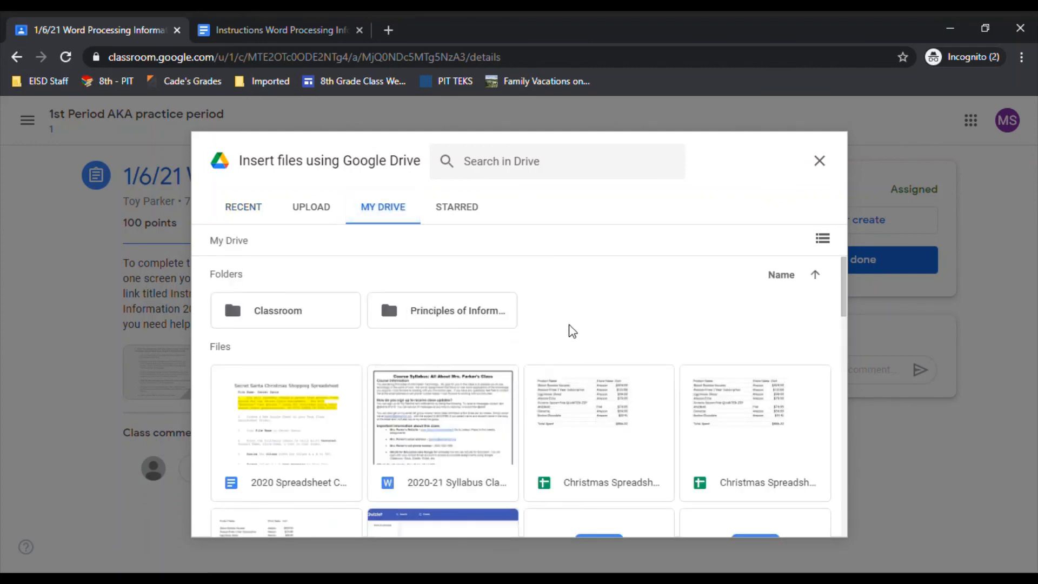
{"action": "scroll", "coordinate": [574, 324], "scroll_direction": "down", "scroll_amount": 6}
{"action": "scroll", "coordinate": [651, 388], "scroll_direction": "down", "scroll_amount": 7}
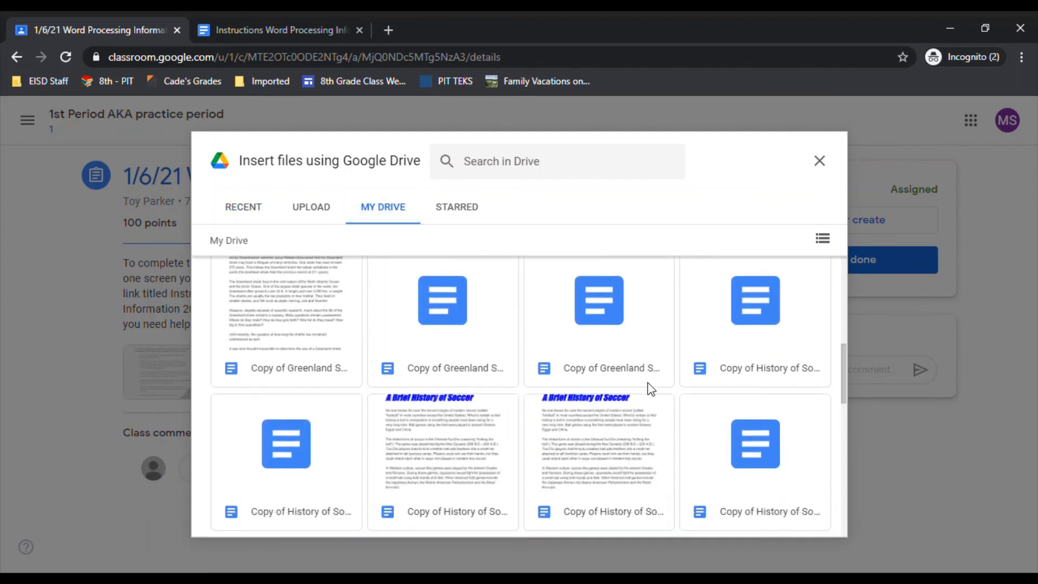
{"action": "scroll", "coordinate": [647, 382], "scroll_direction": "down", "scroll_amount": 3}
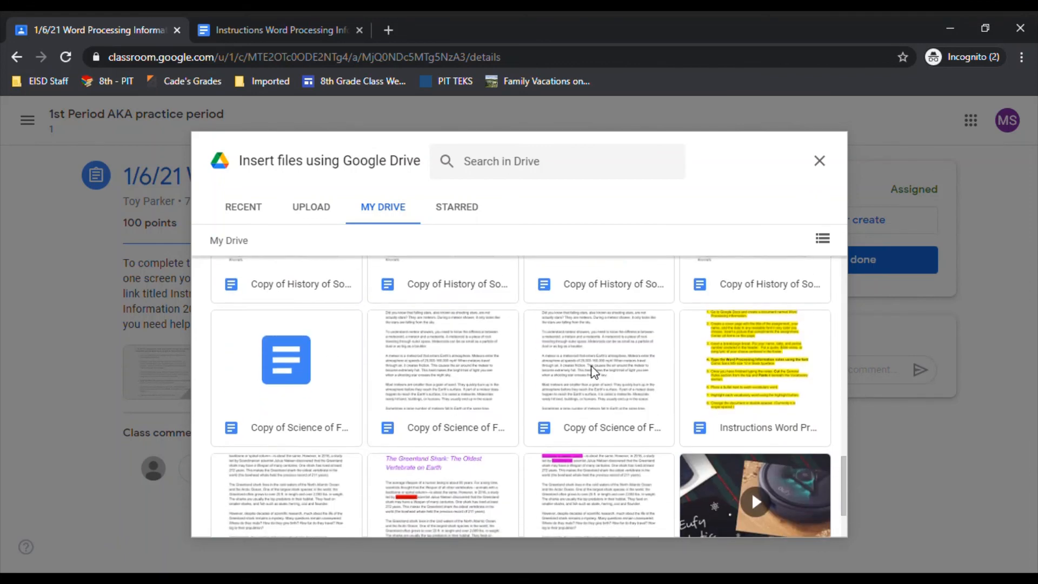
{"action": "left_click", "coordinate": [663, 397]}
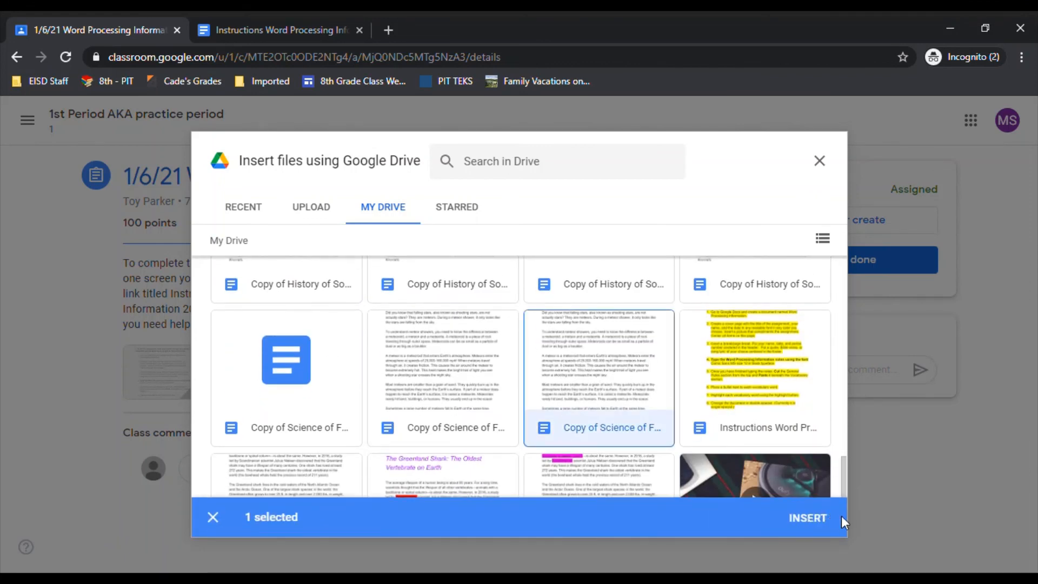
{"action": "left_click", "coordinate": [811, 519]}
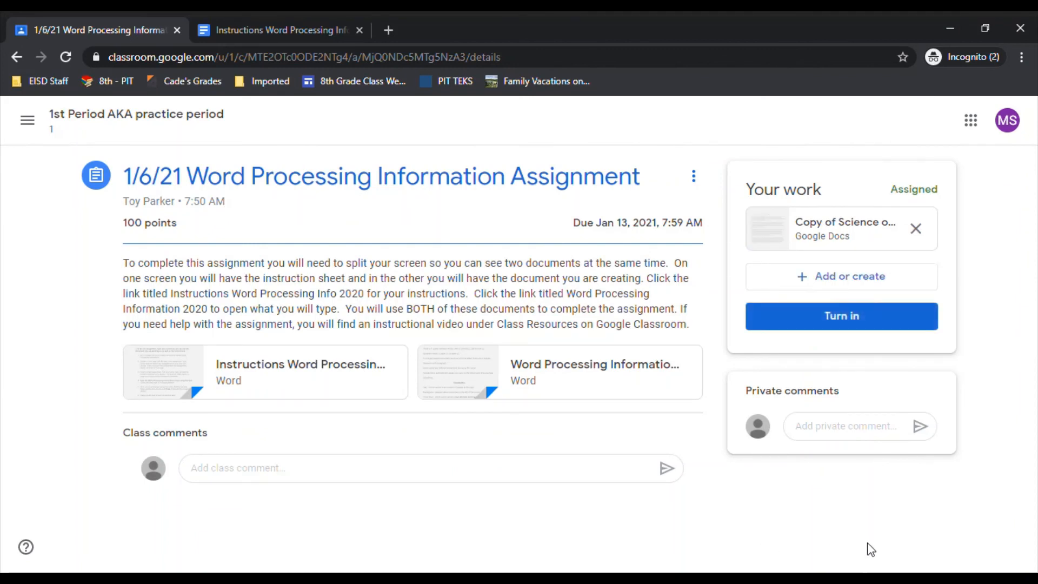
{"action": "left_click", "coordinate": [872, 319]}
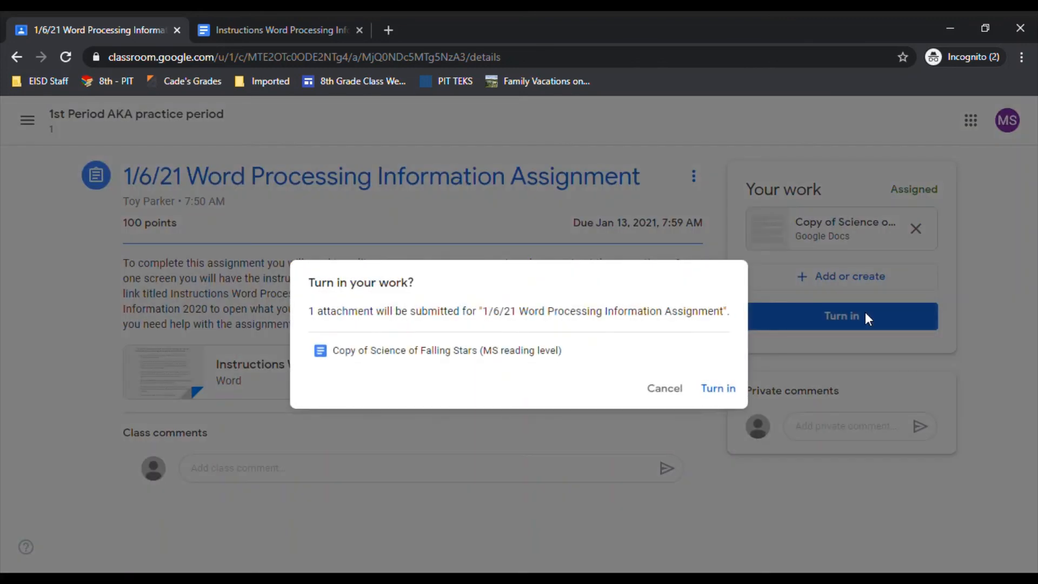
{"action": "left_click", "coordinate": [717, 388]}
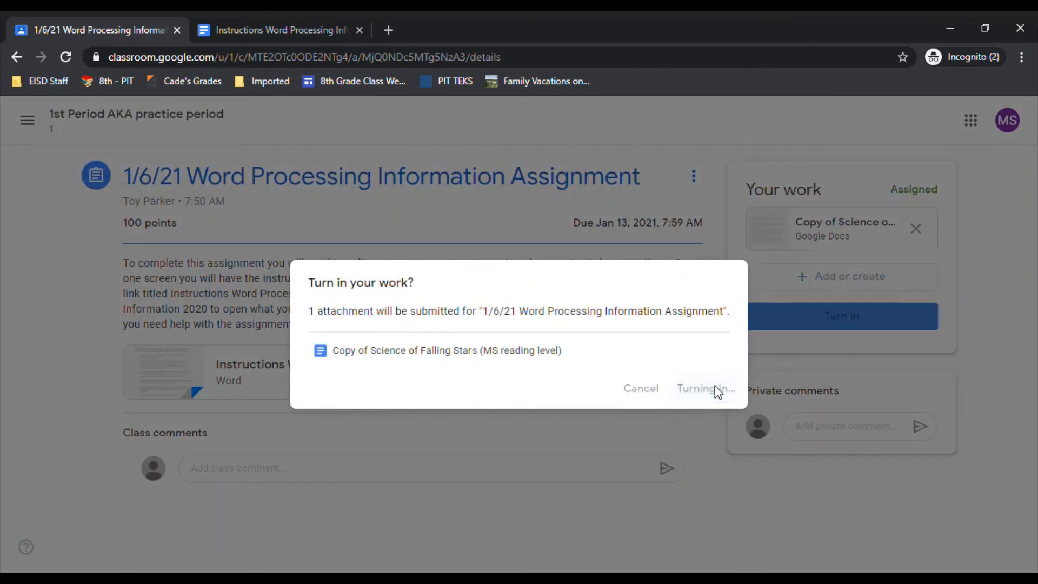